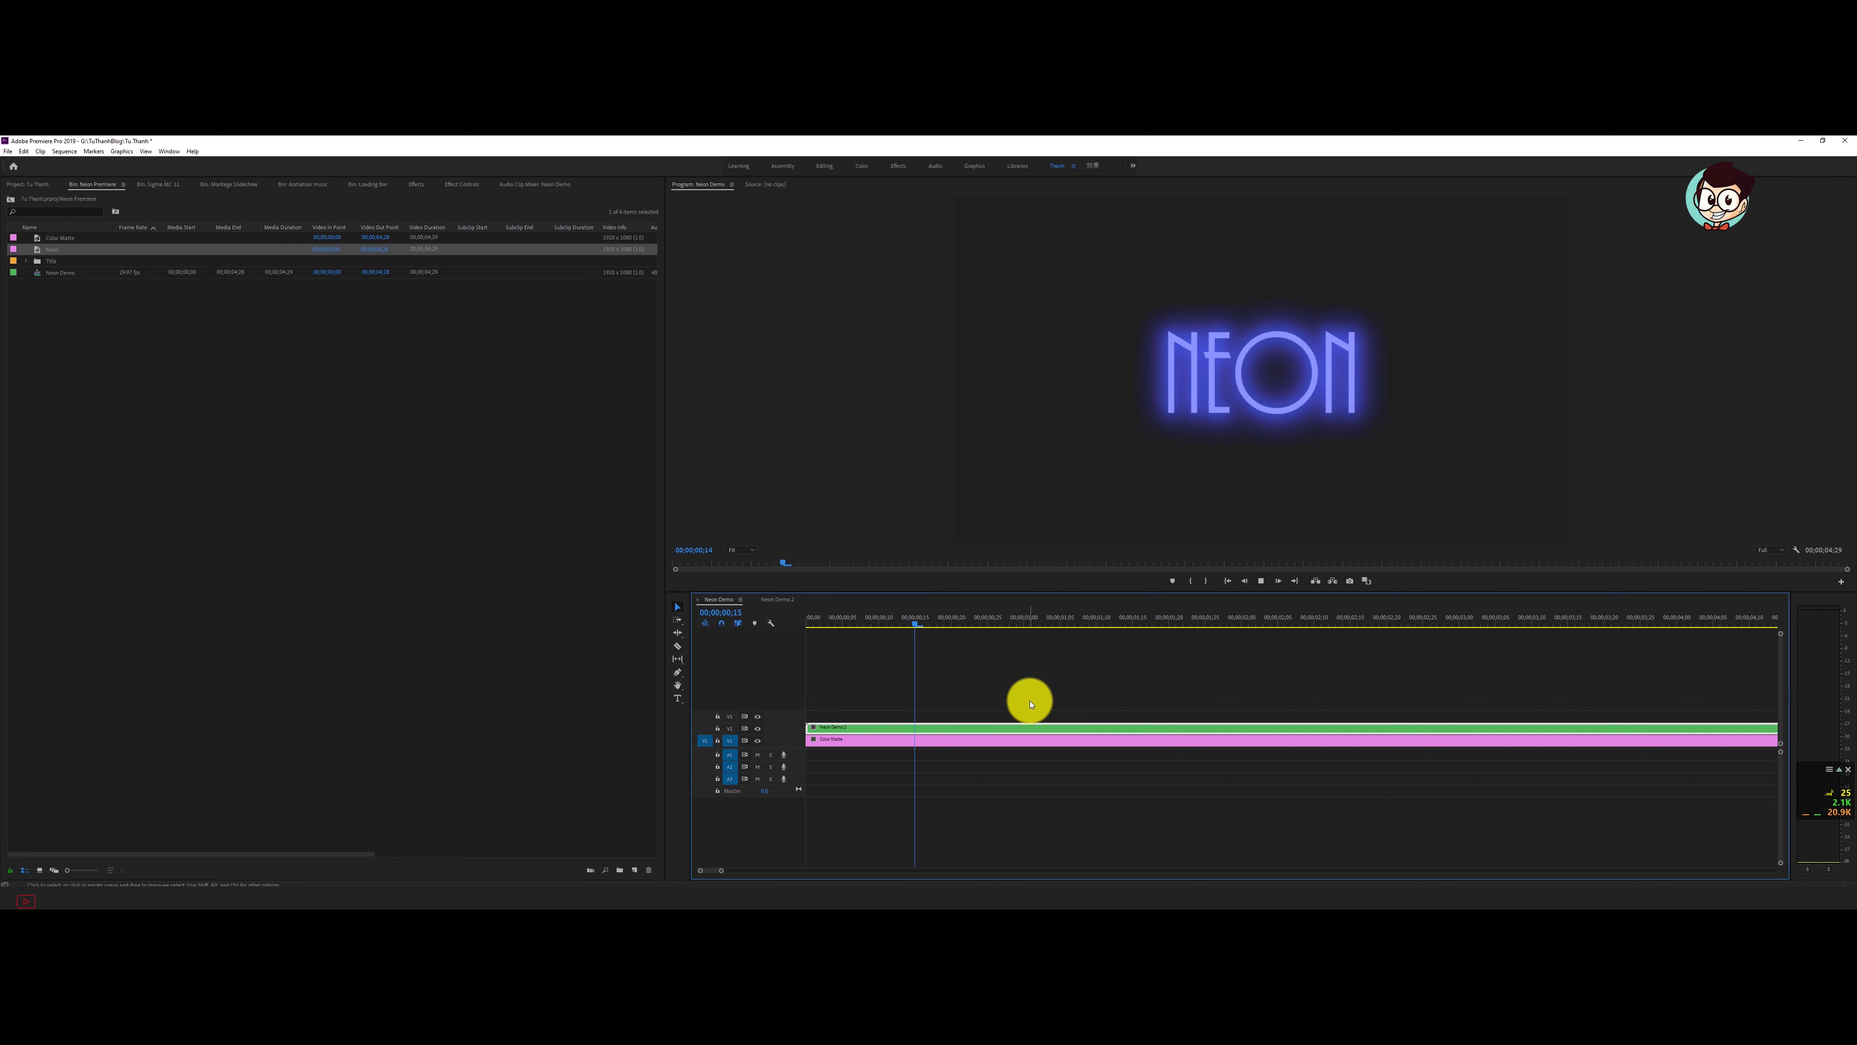
# Replay the existing preview from the start to check when the glow appears.
pyautogui.press('space')
pyautogui.click(943, 620)
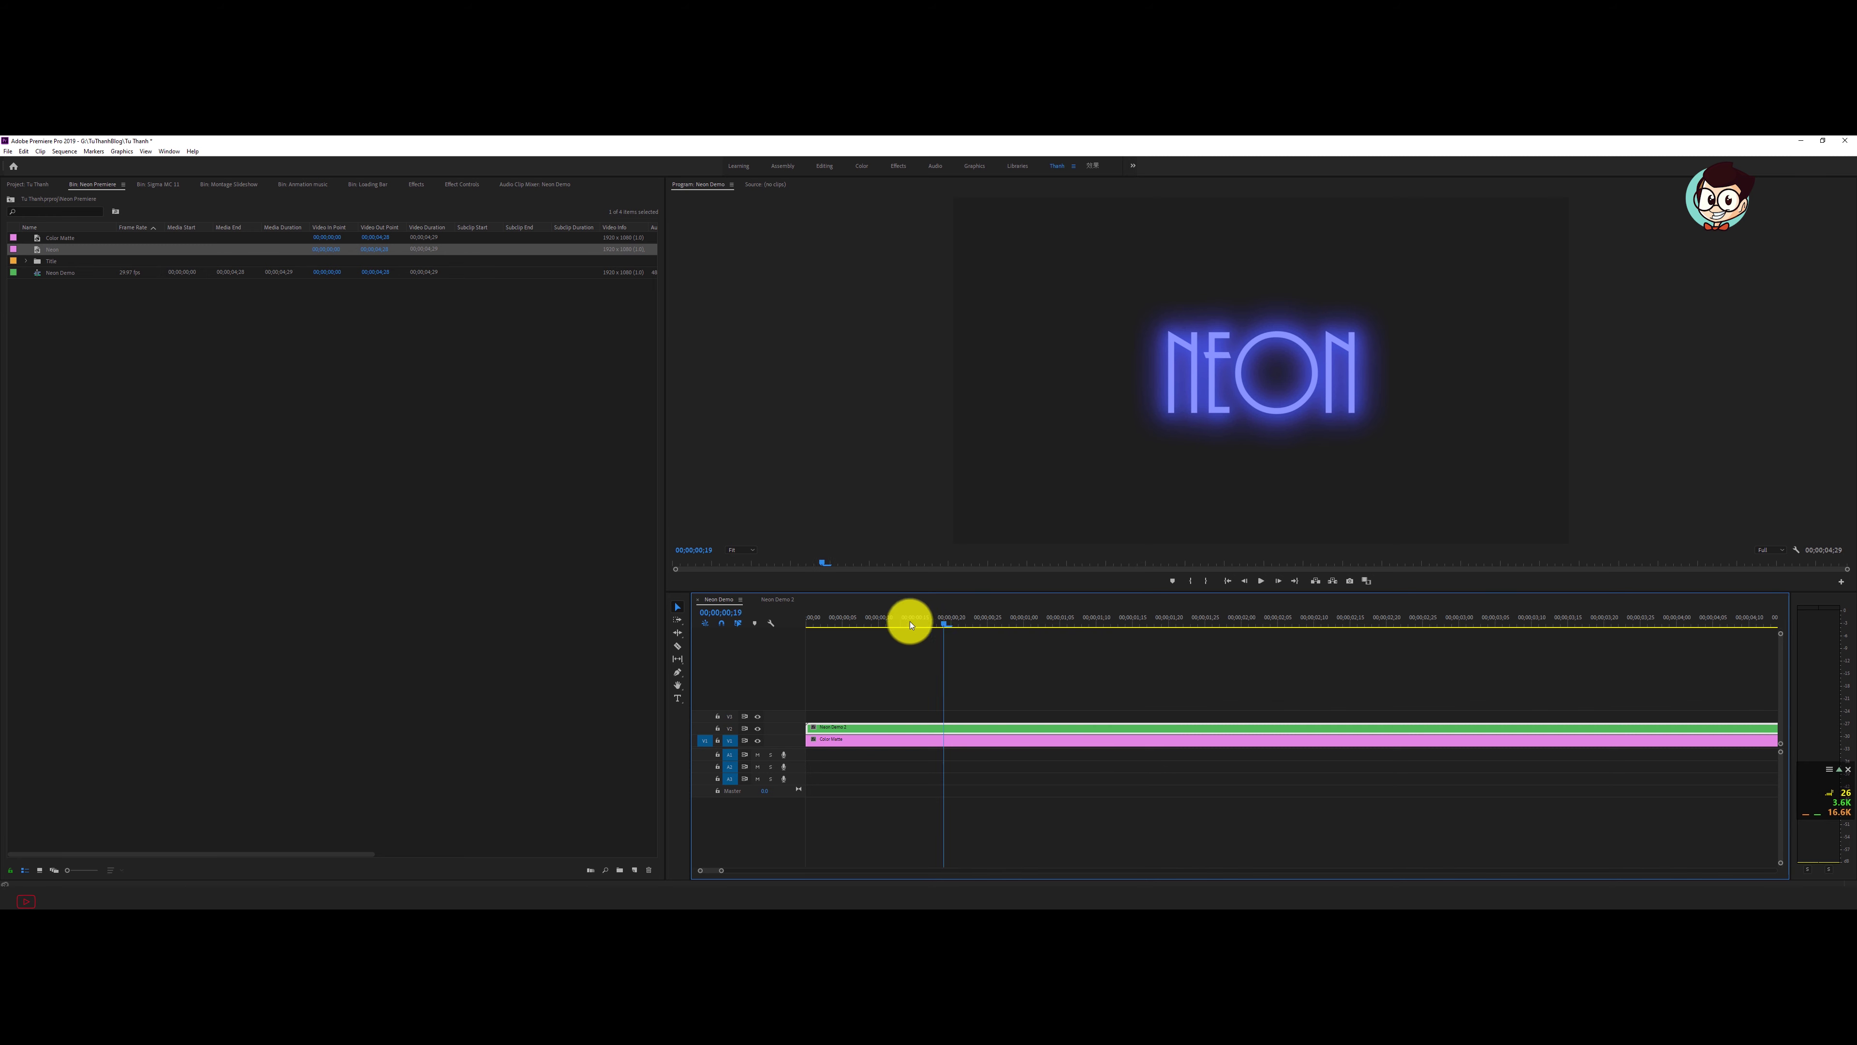
pyautogui.press('Home')
pyautogui.press('space')
pyautogui.press('space')
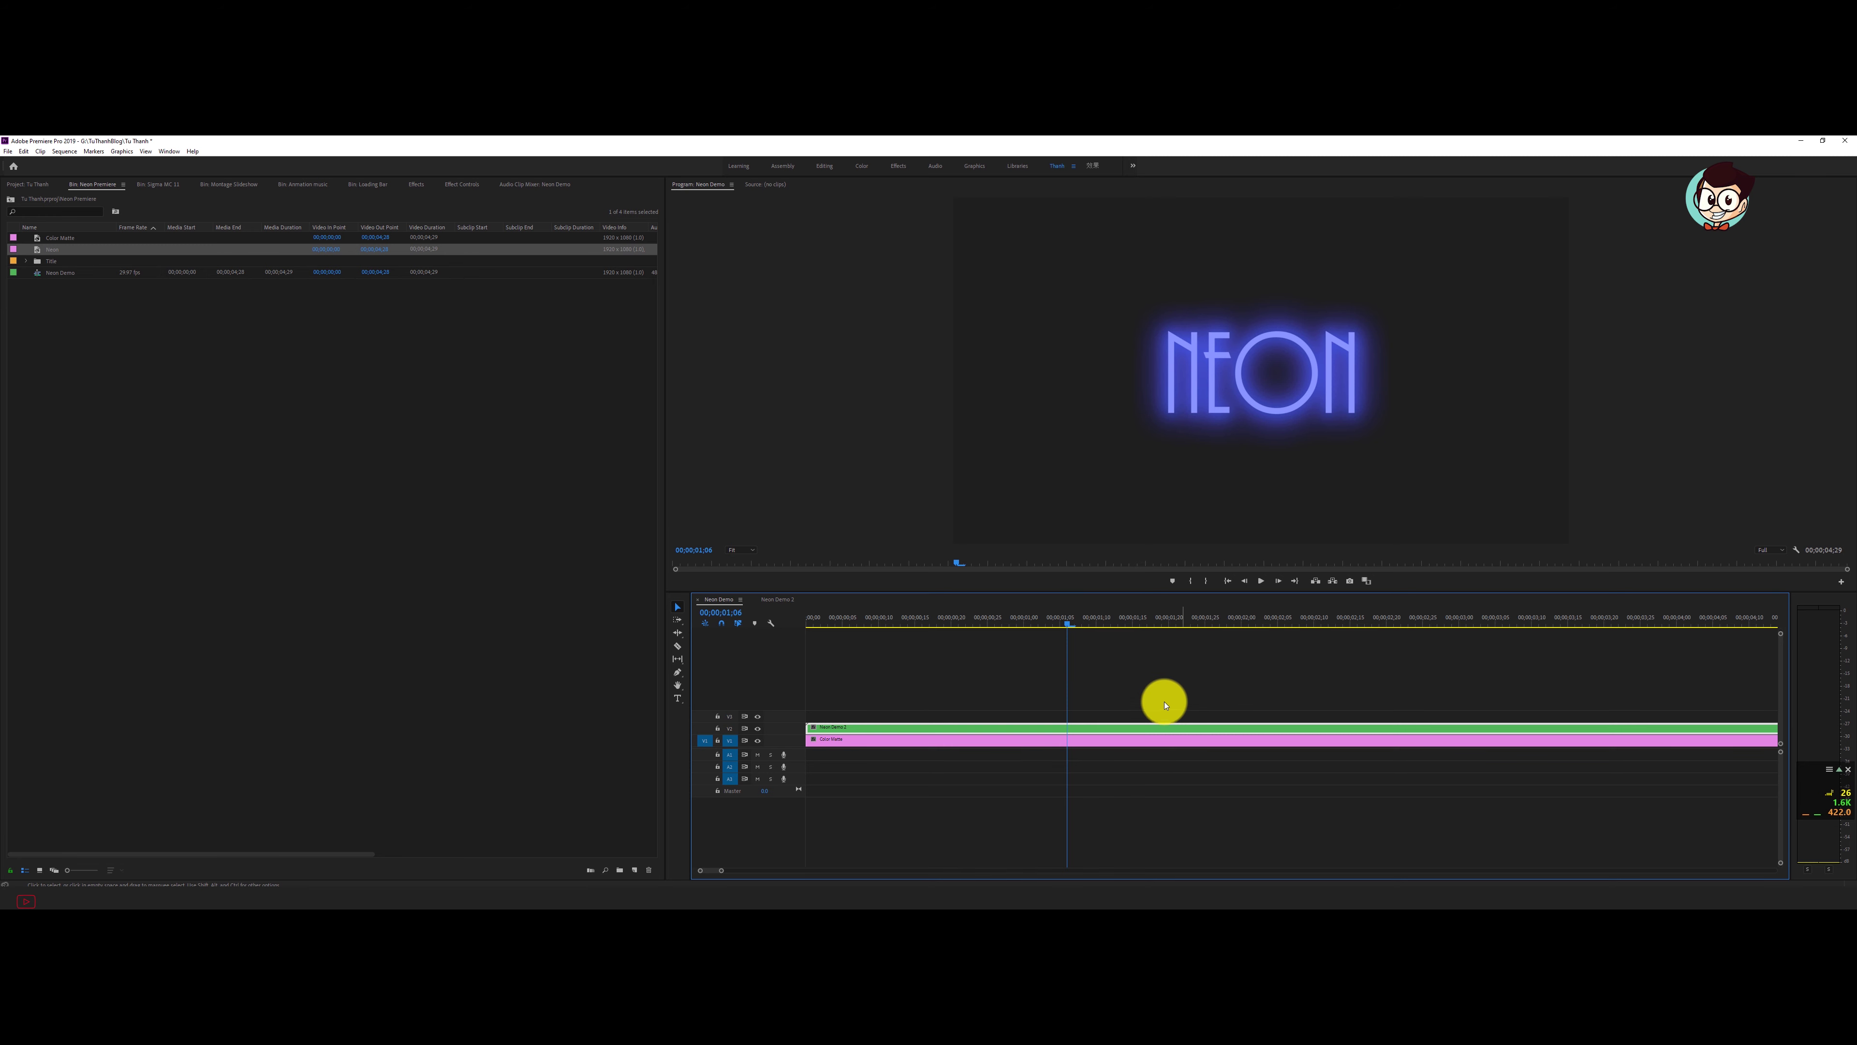
pyautogui.moveTo(841, 621)
pyautogui.mouseDown()
pyautogui.moveTo(942, 629)
pyautogui.moveTo(858, 659)
pyautogui.mouseUp()
pyautogui.press('Home')
# Create a new empty sequence named Neon from the DSLR 1080p30 preset.
pyautogui.click(351, 468)
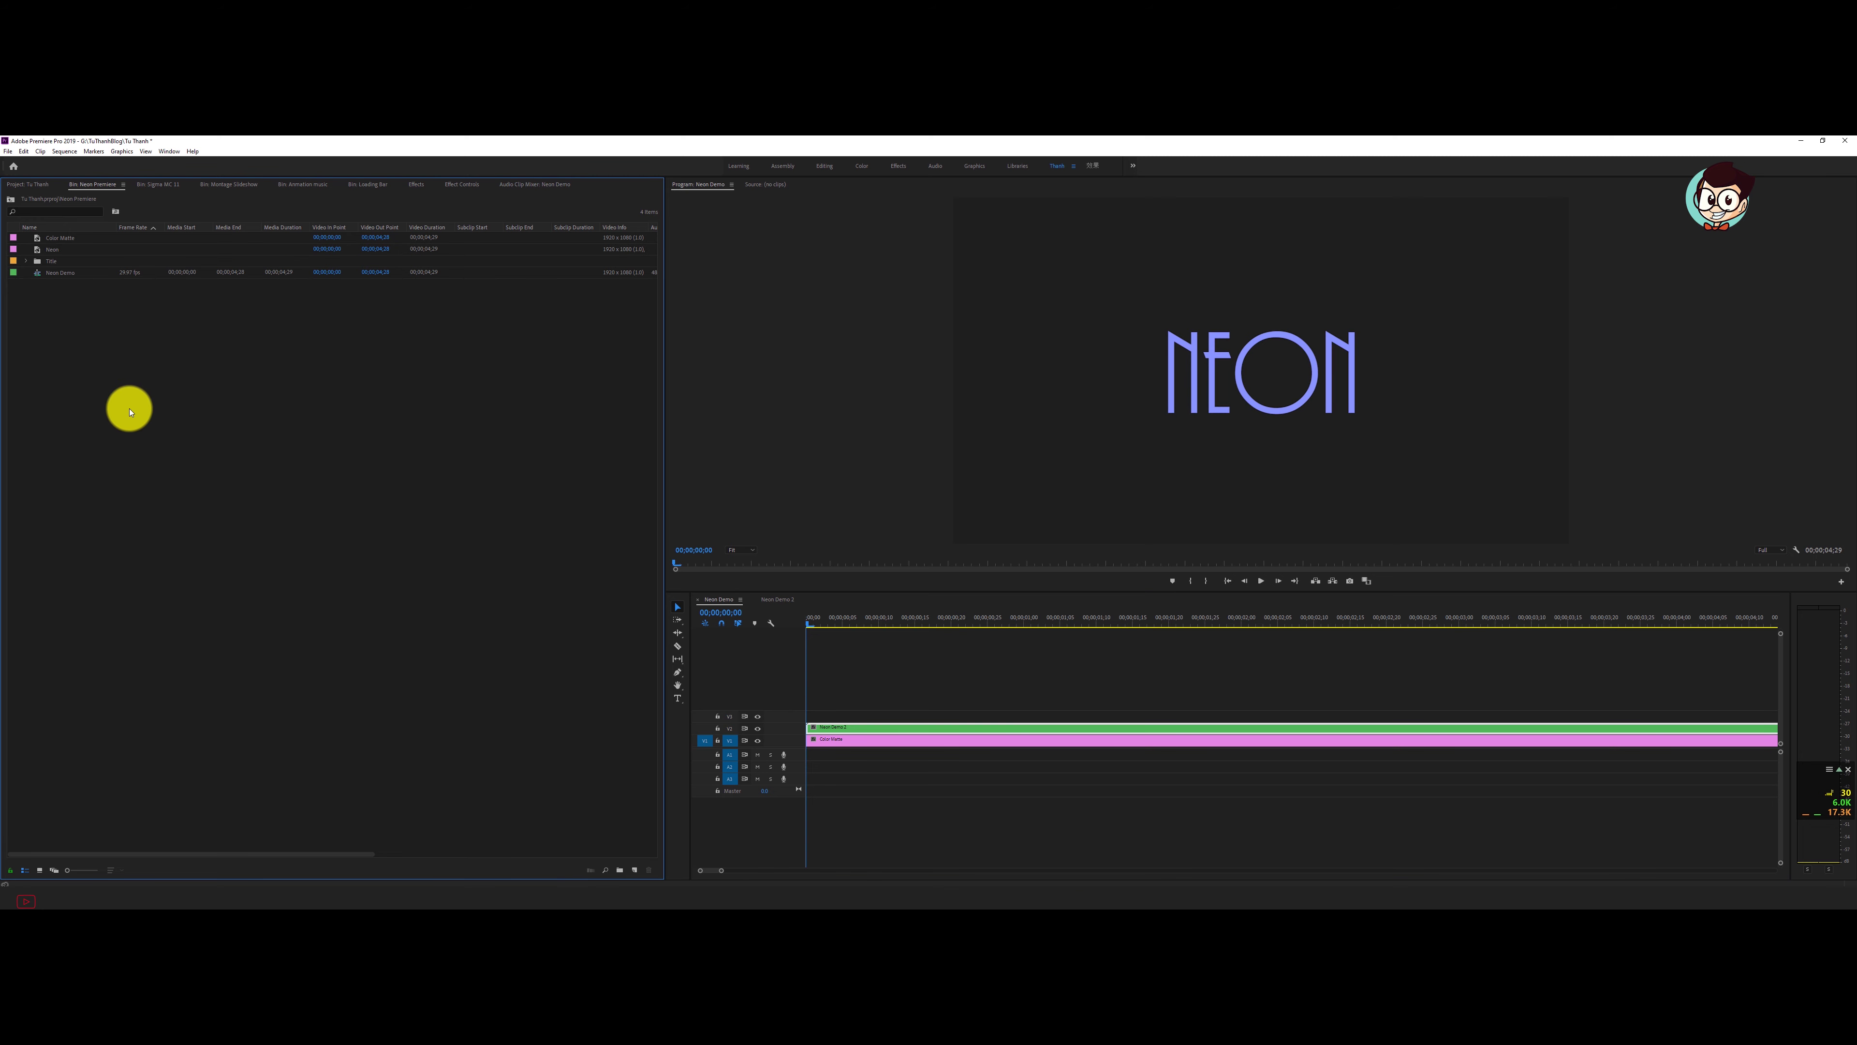
pyautogui.rightClick(120, 357)
pyautogui.moveTo(152, 397)
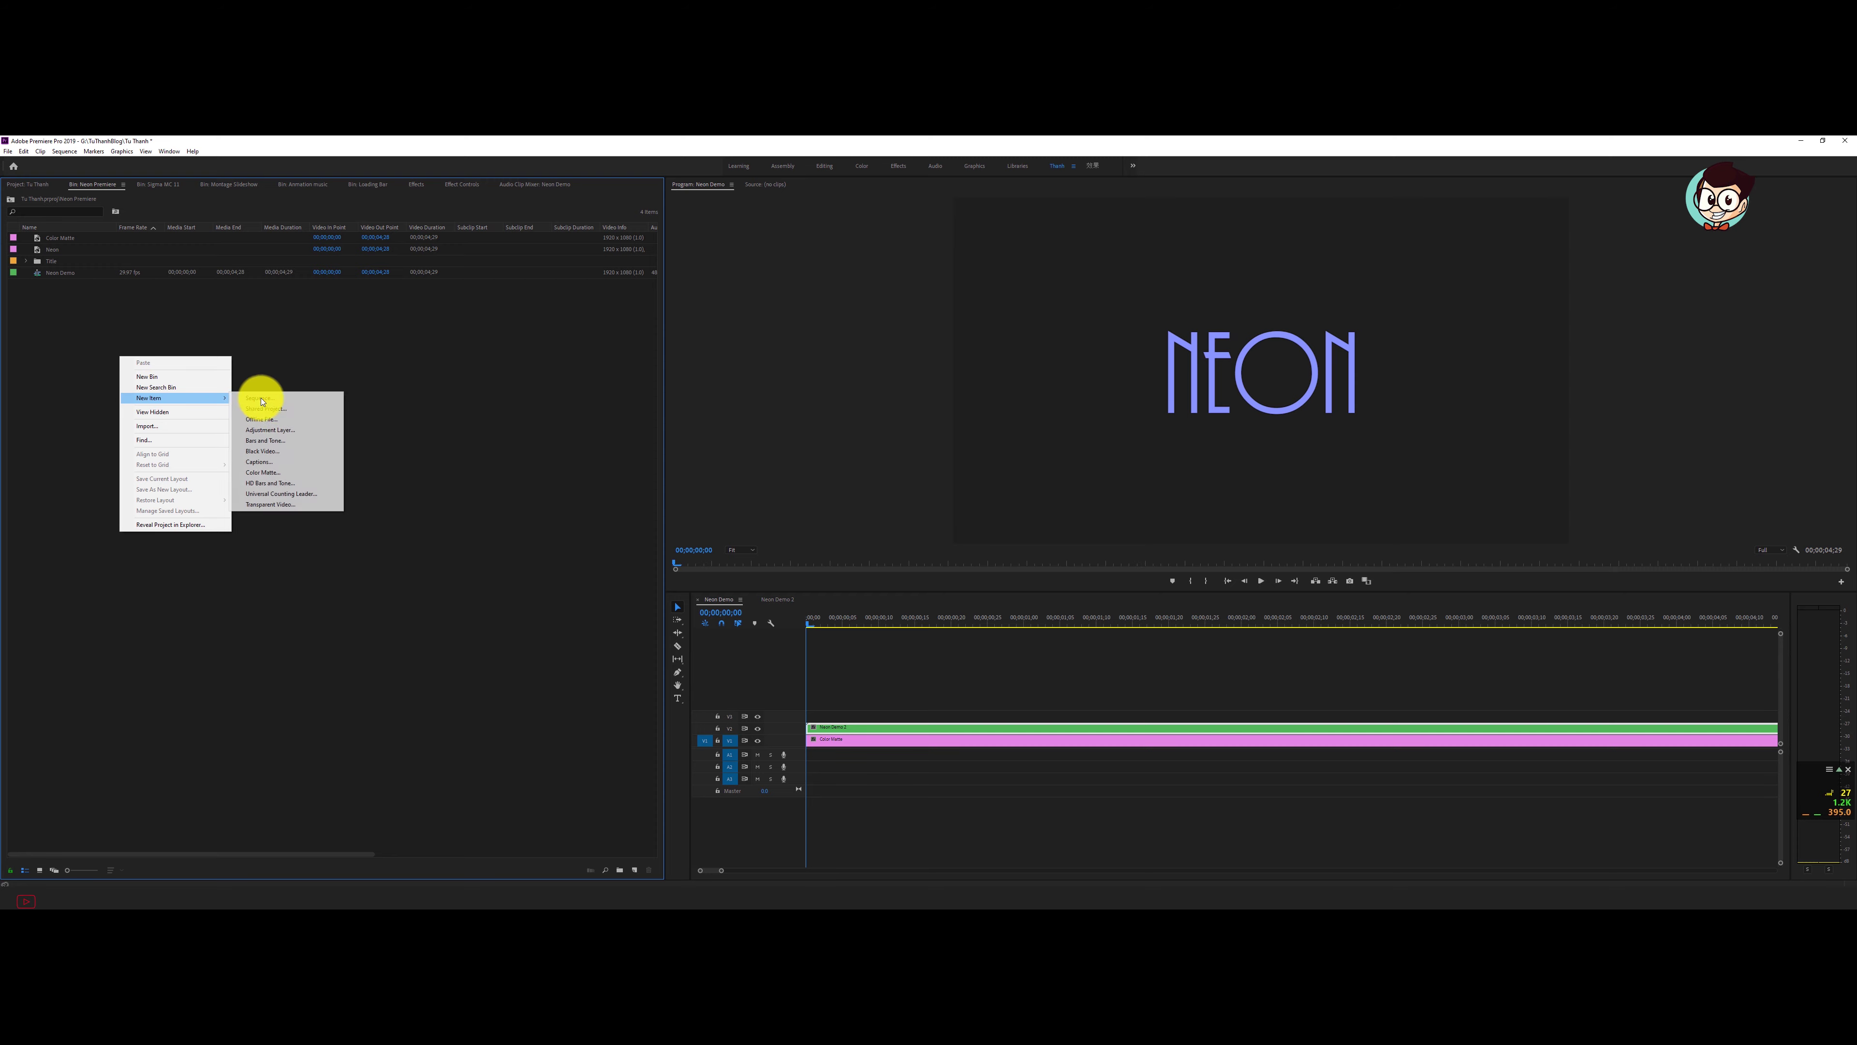
pyautogui.click(257, 398)
pyautogui.write('Neon')
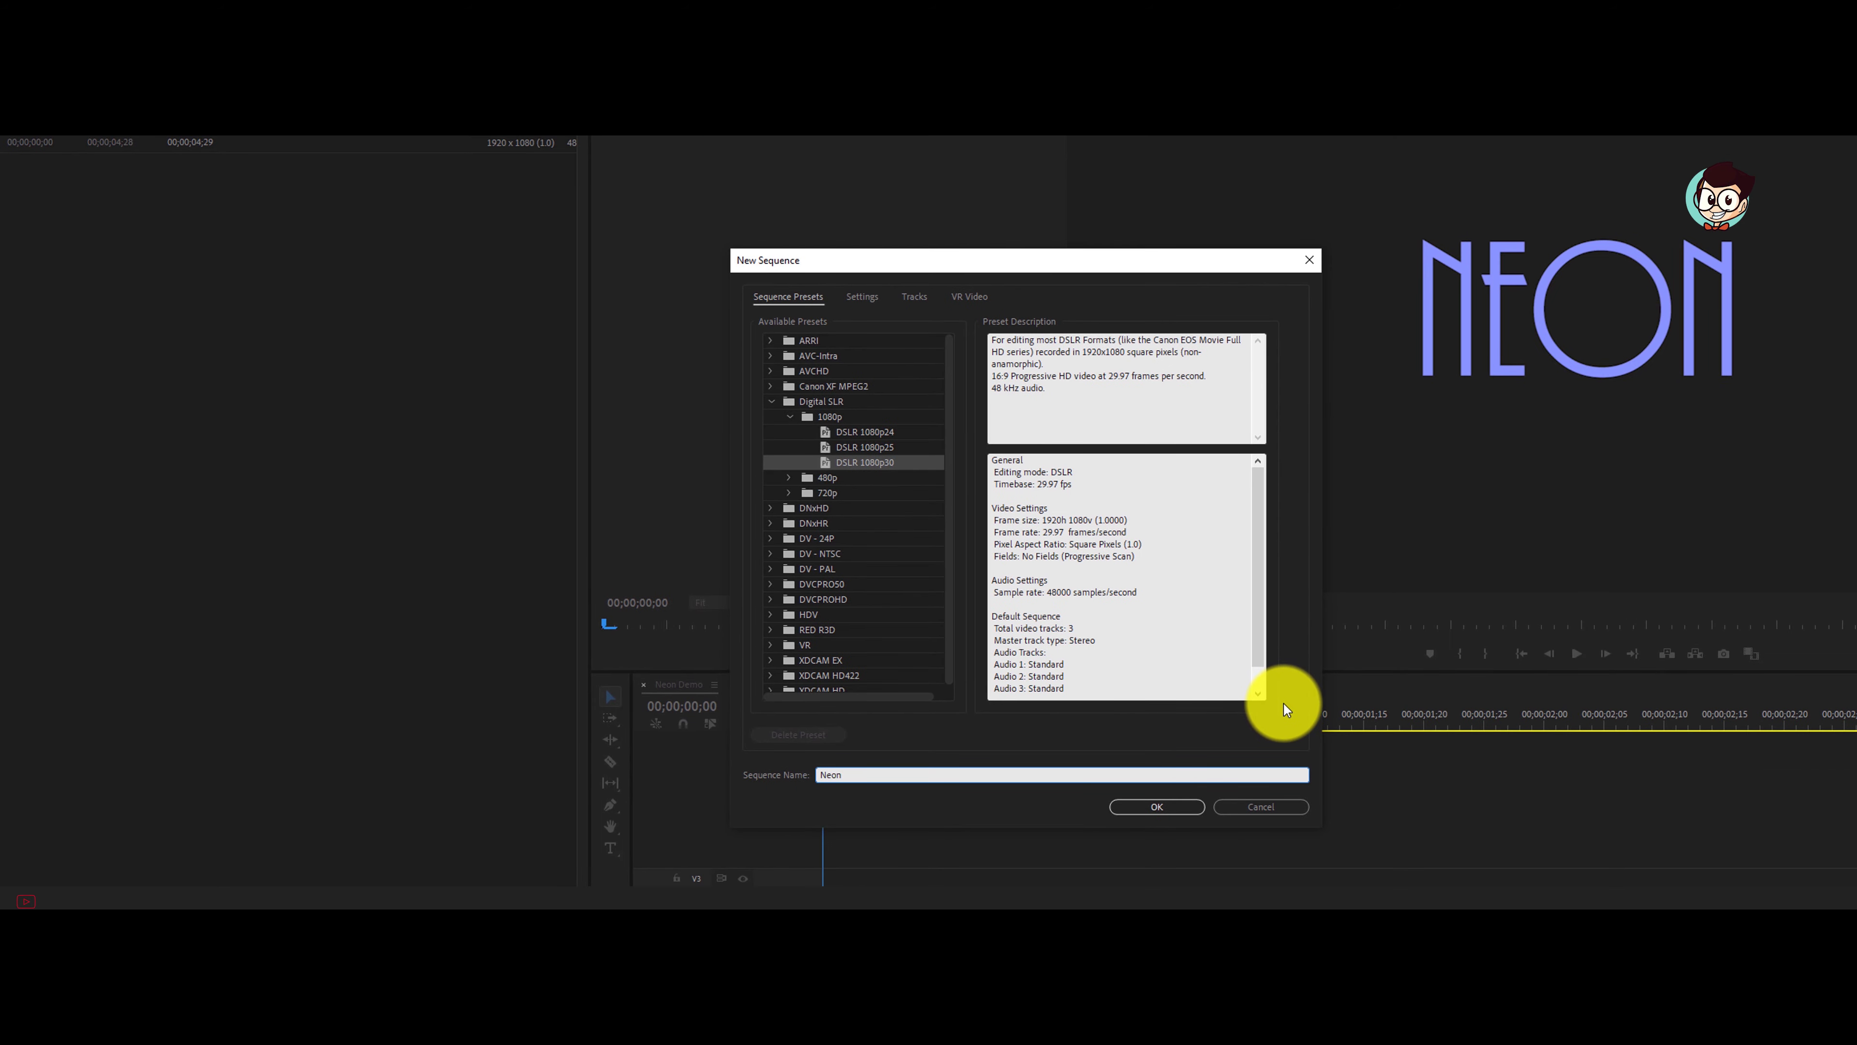
pyautogui.press('Return')
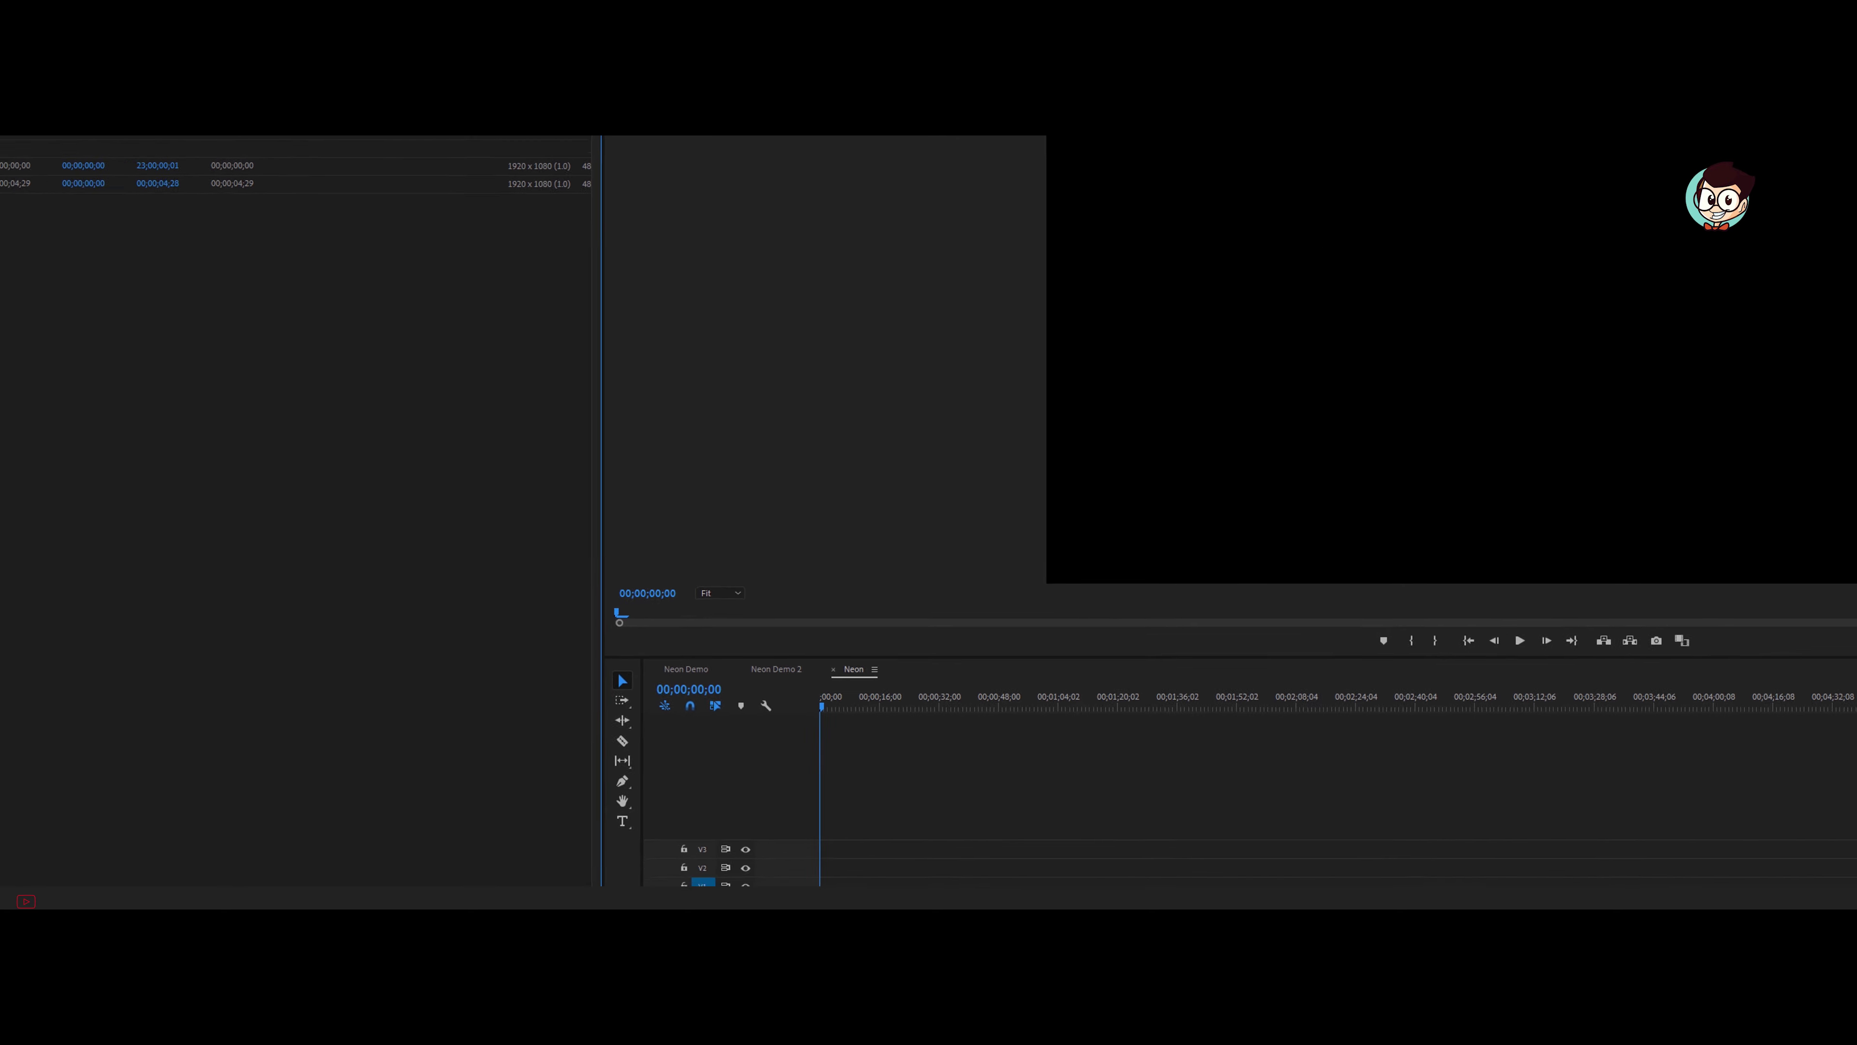
pyautogui.click(12, 157)
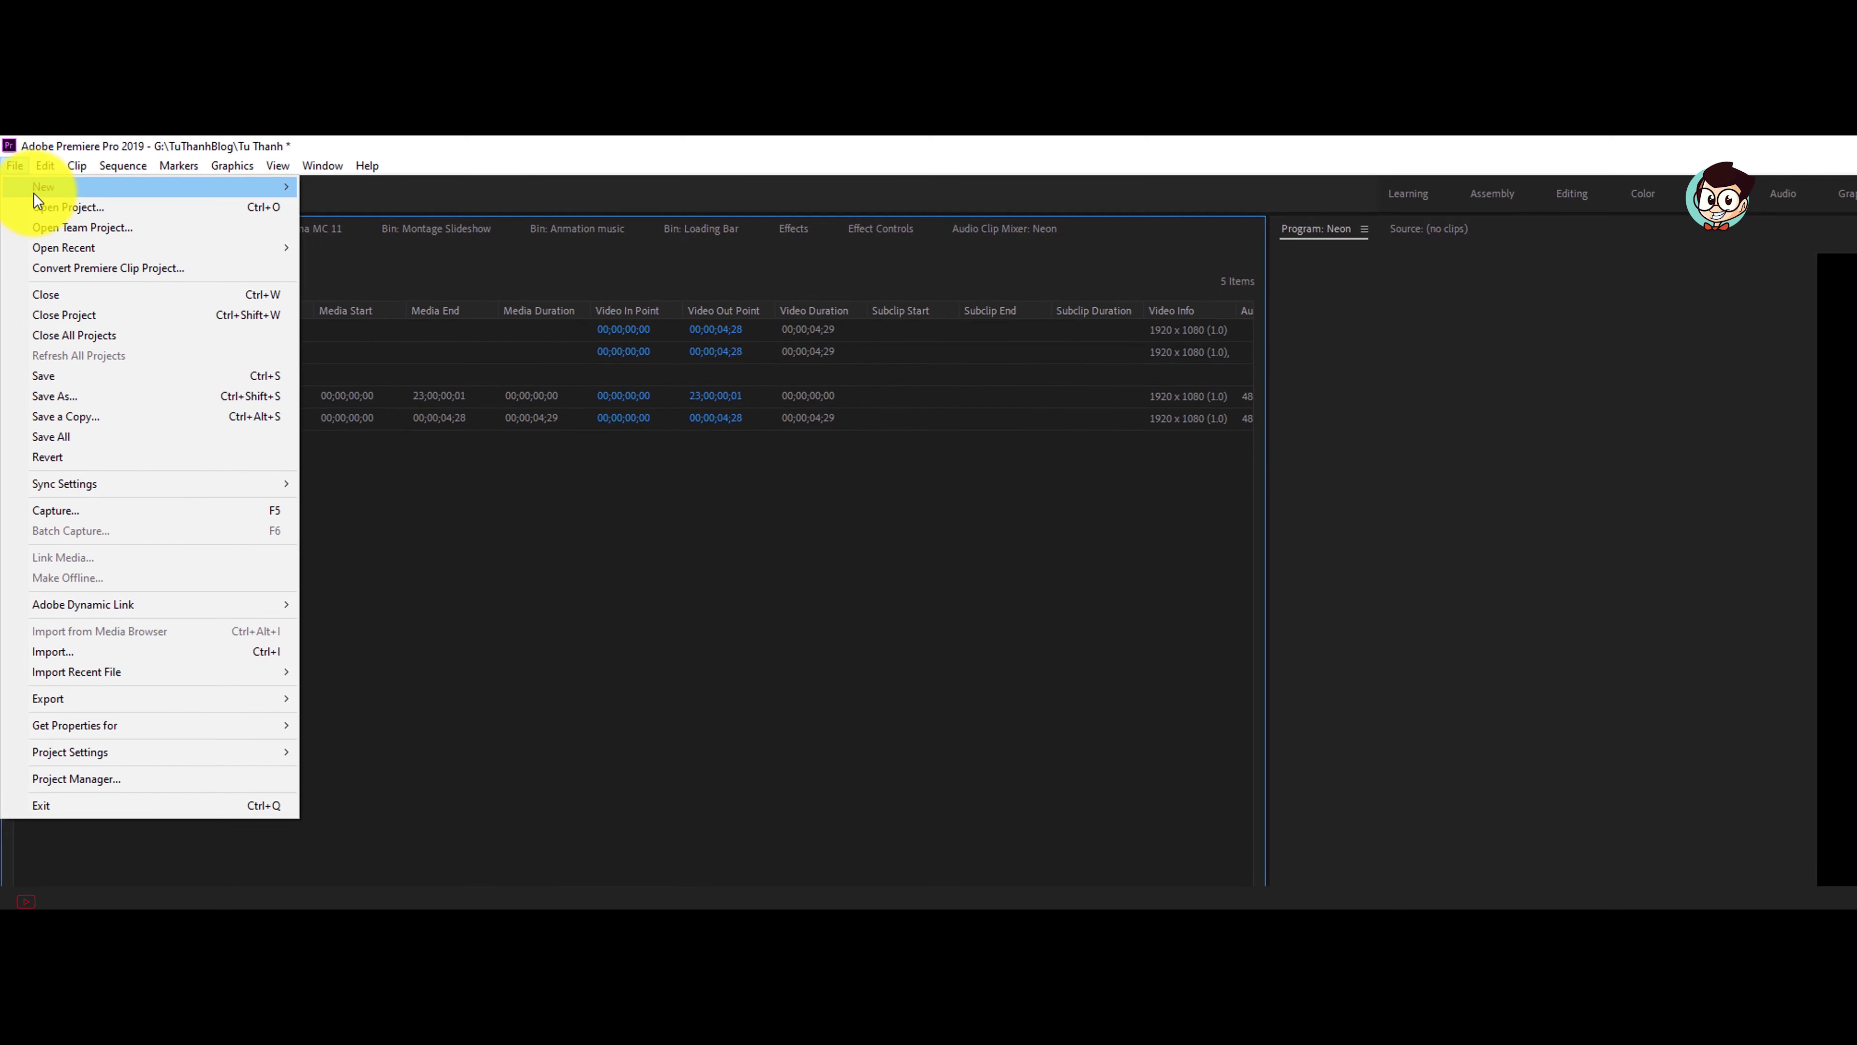
# Create a legacy title named Neon and add NEON text to the frame.
pyautogui.moveTo(44, 186)
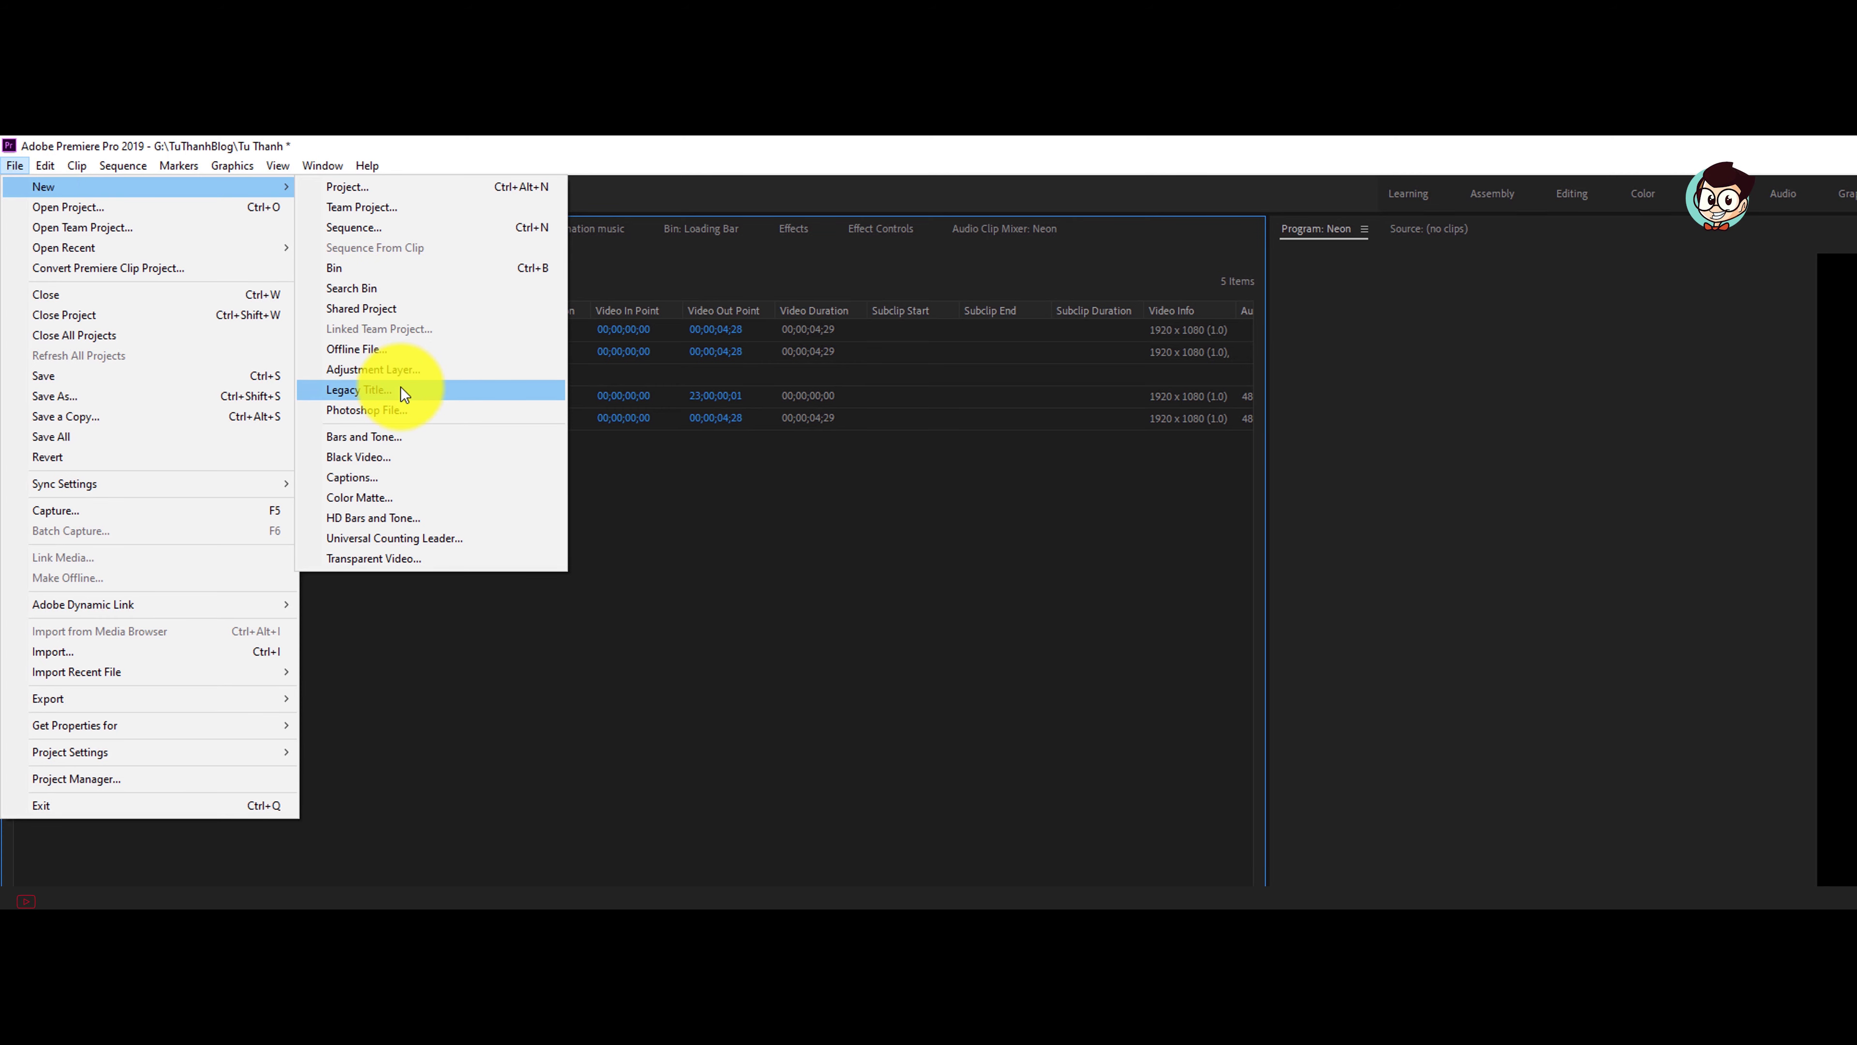
pyautogui.click(397, 390)
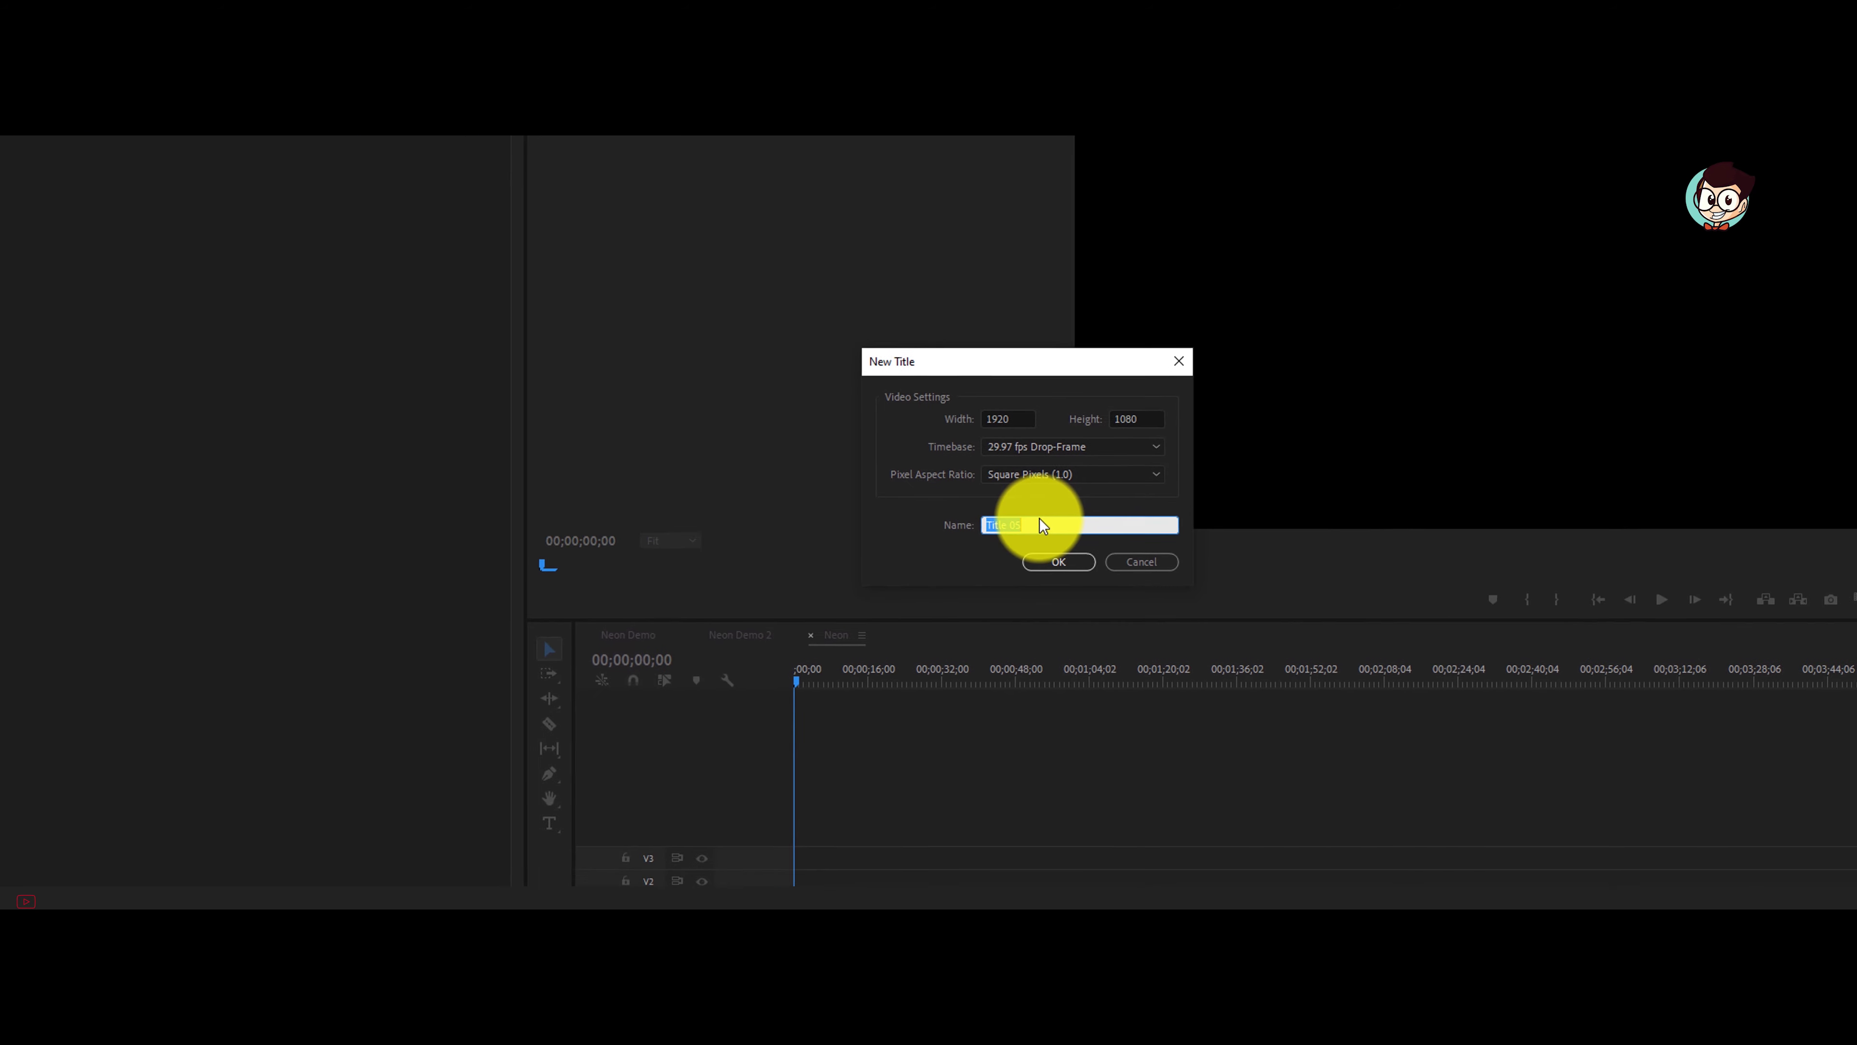
pyautogui.press('Return')
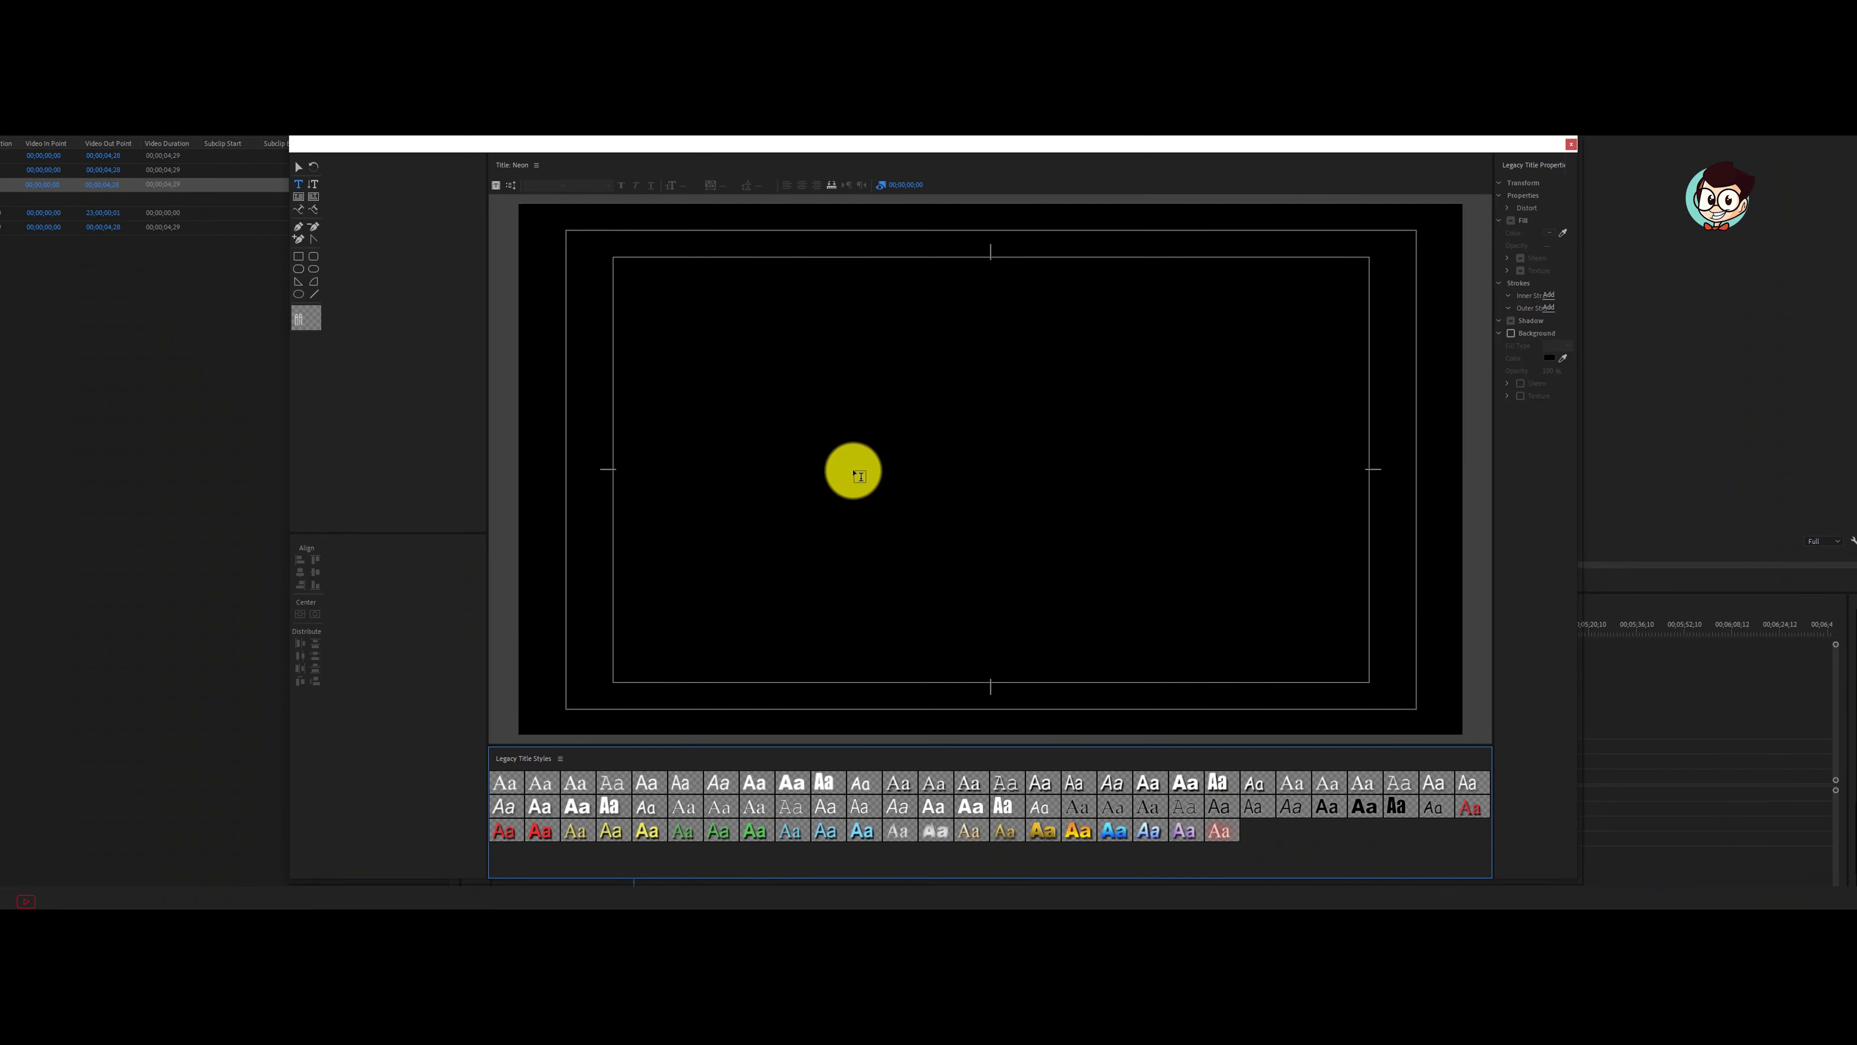
pyautogui.click(860, 475)
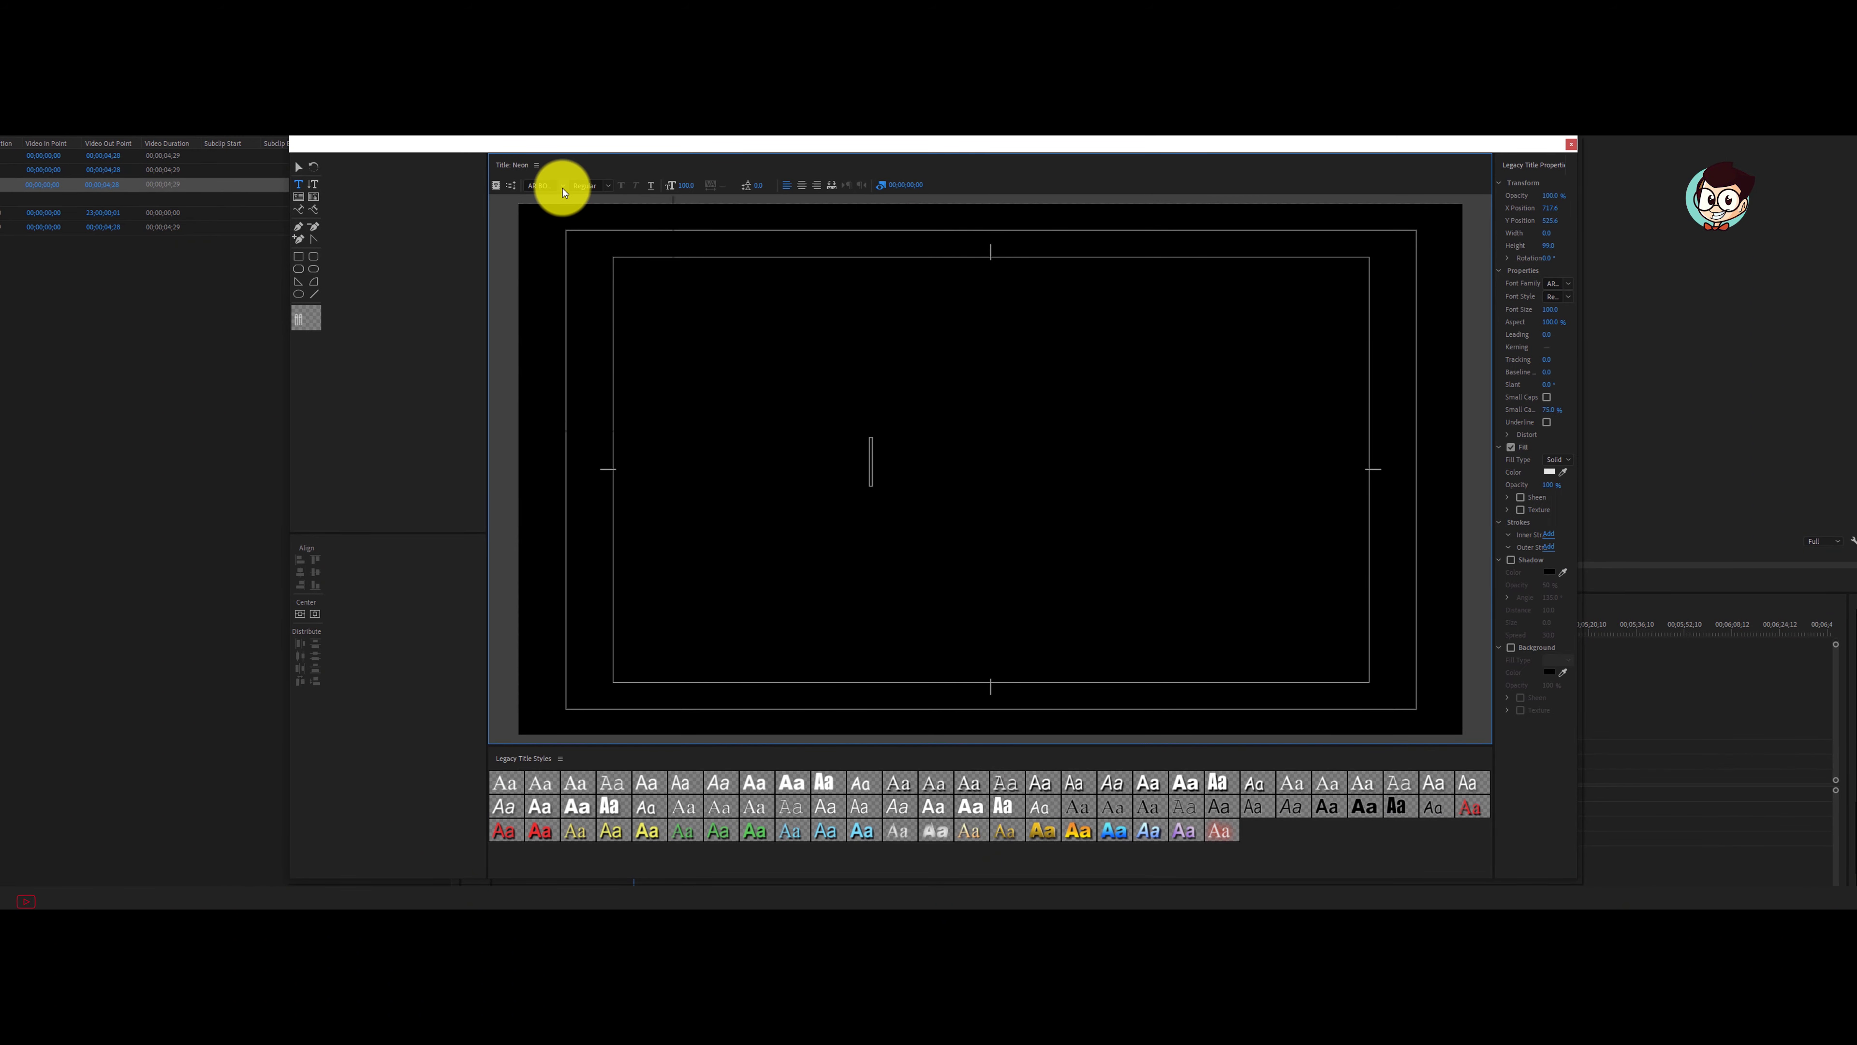
# Set the NEON text to size 404 and centre it vertically and horizontally.
pyautogui.click(562, 186)
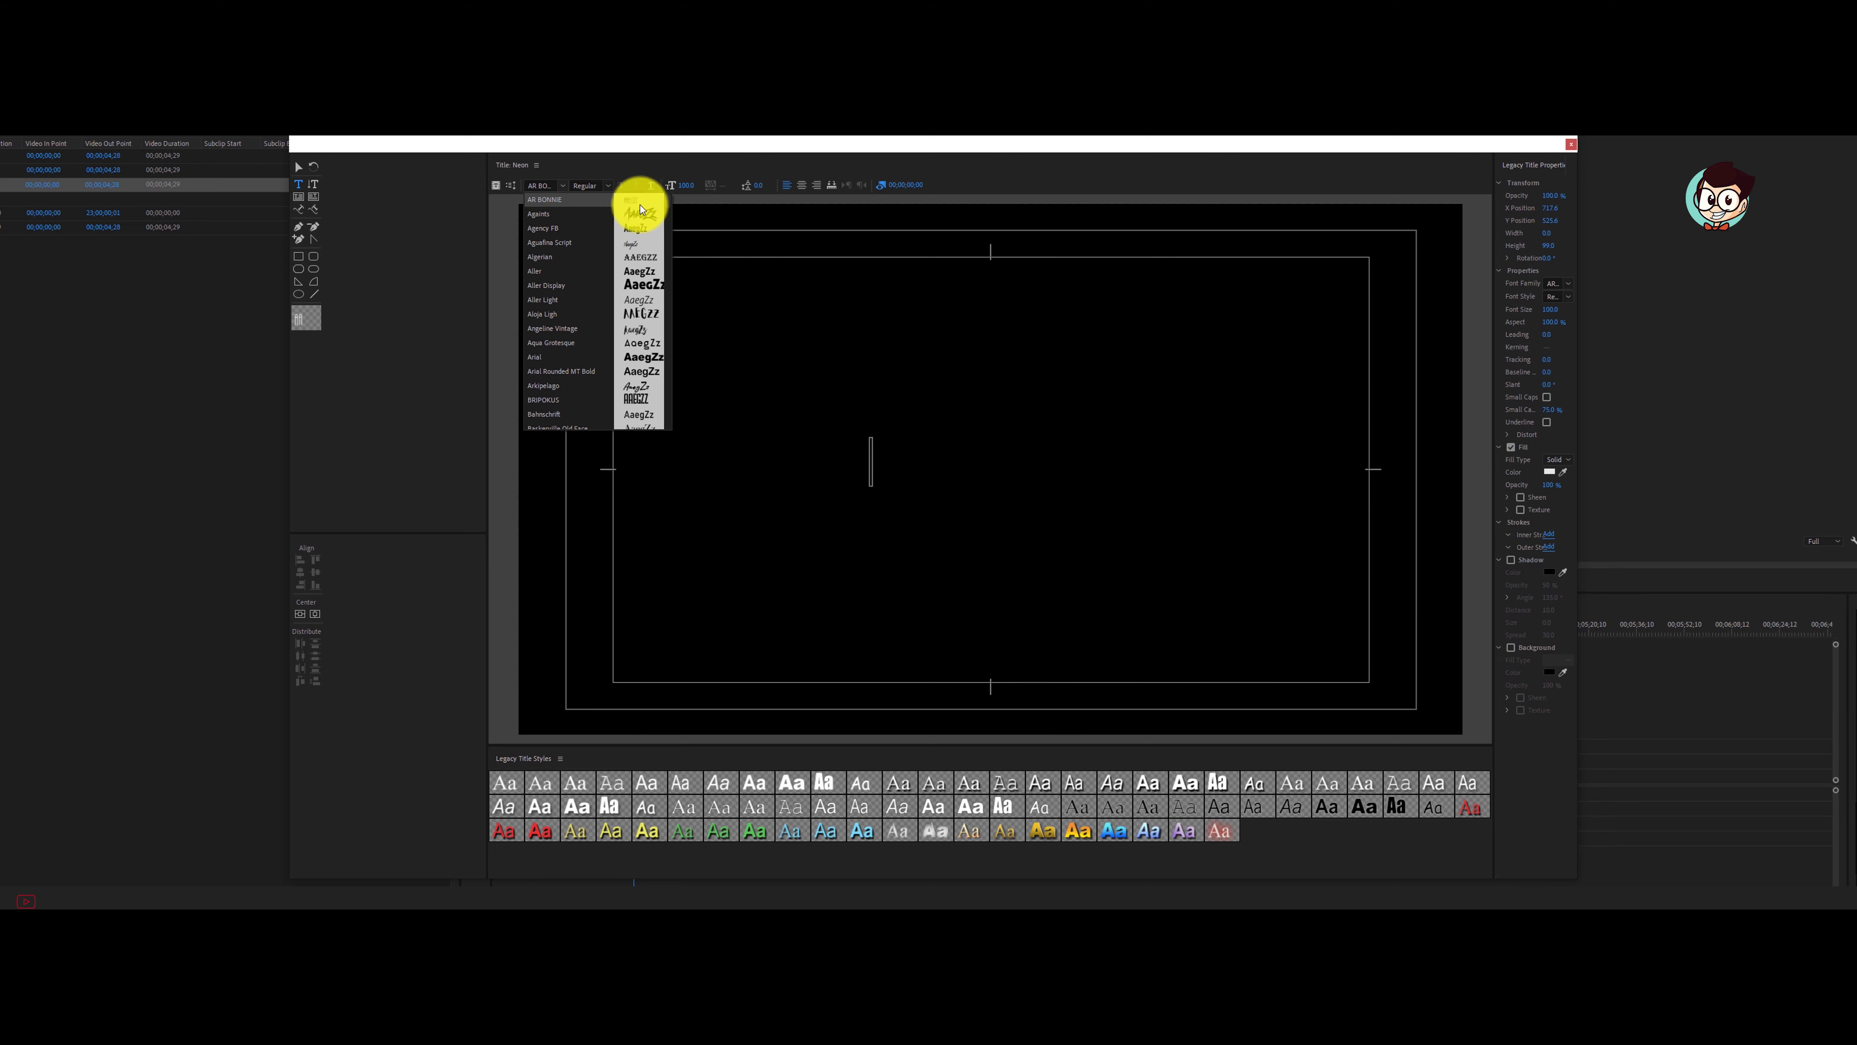
pyautogui.click(869, 449)
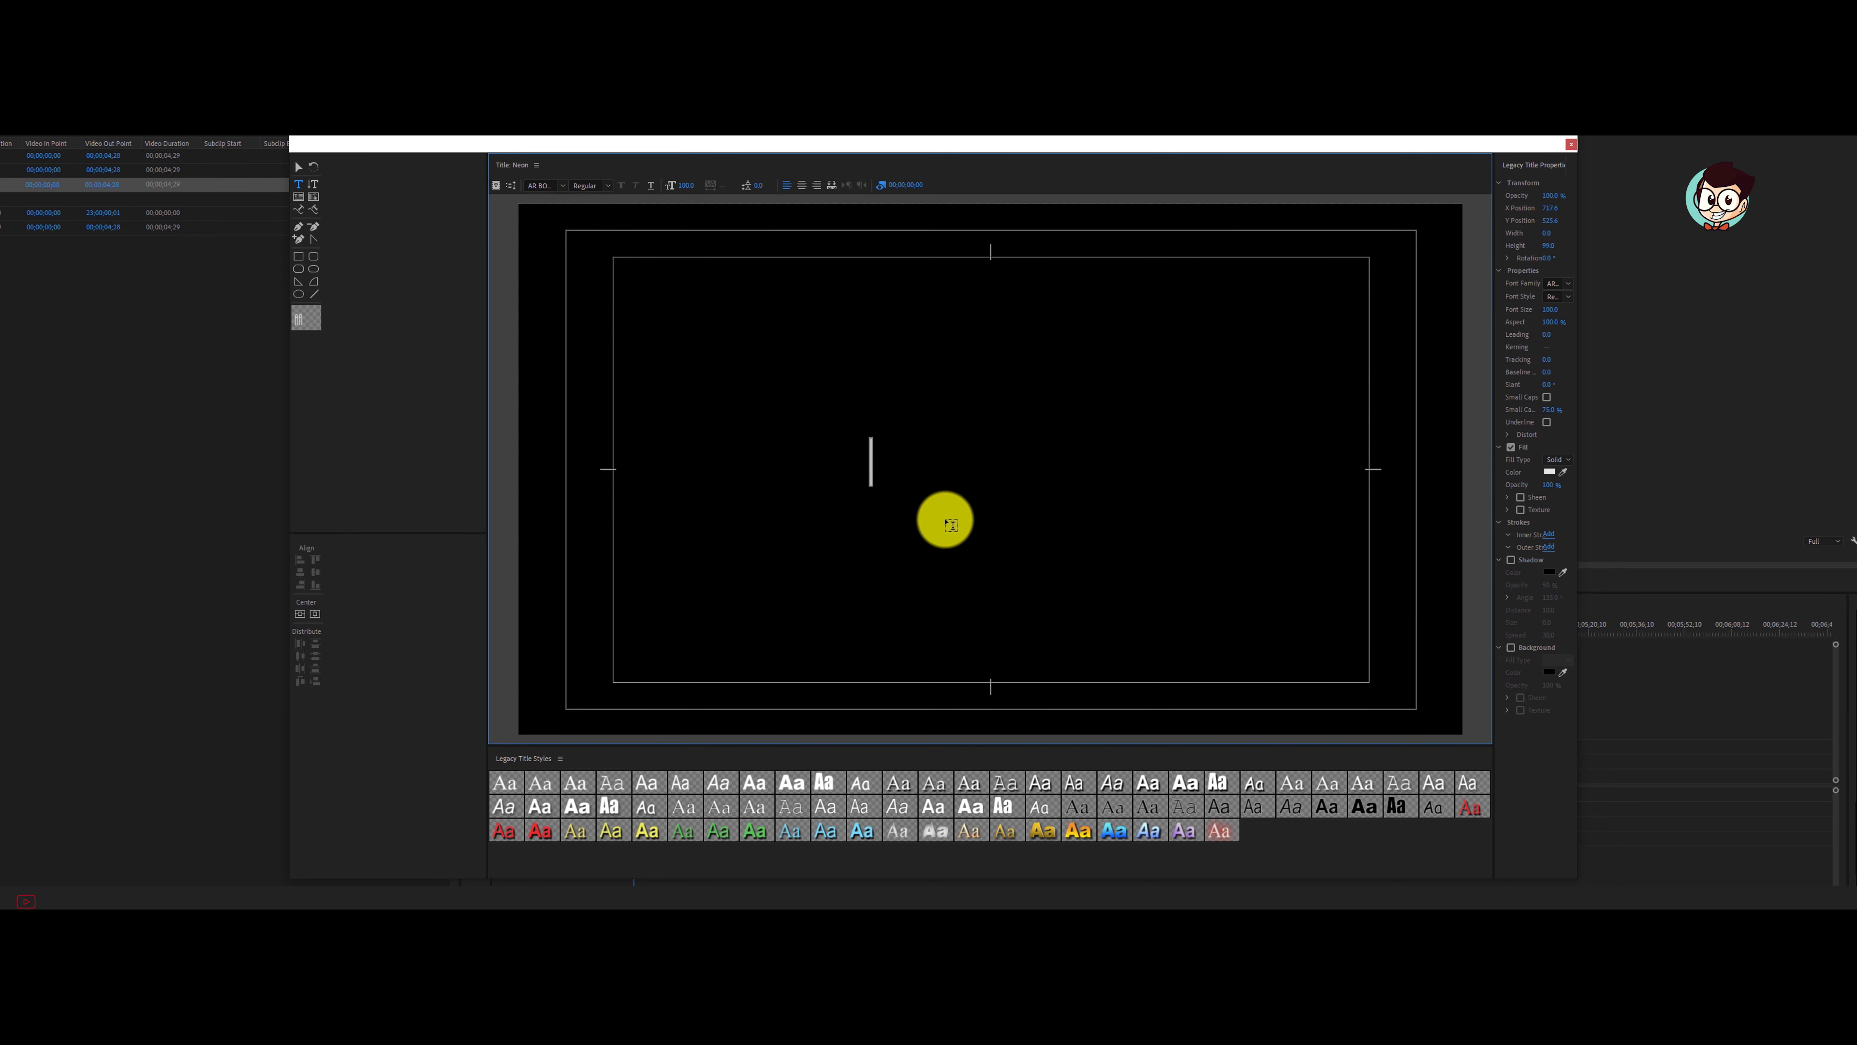
pyautogui.write('NEON')
pyautogui.hotkey('ctrl', 'a')
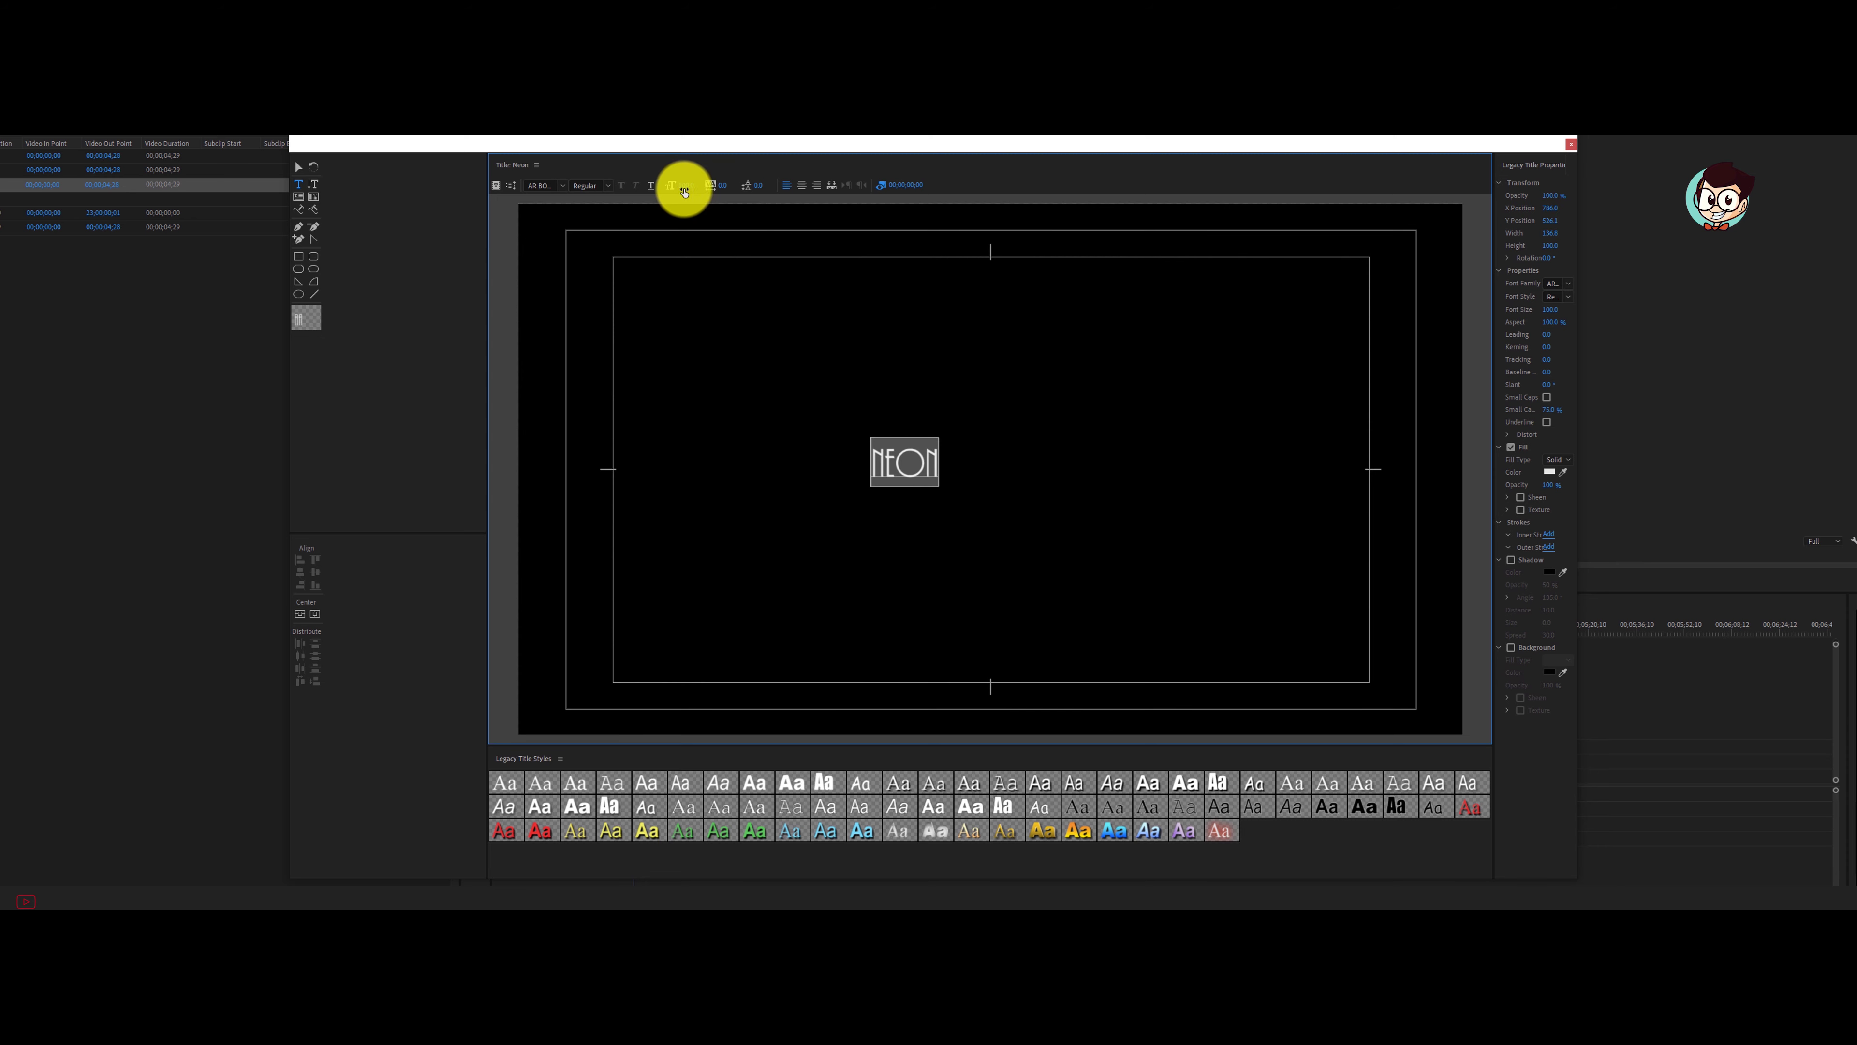
pyautogui.moveTo(687, 192); pyautogui.dragTo(866, 183)
pyautogui.click(689, 185)
pyautogui.click(298, 167)
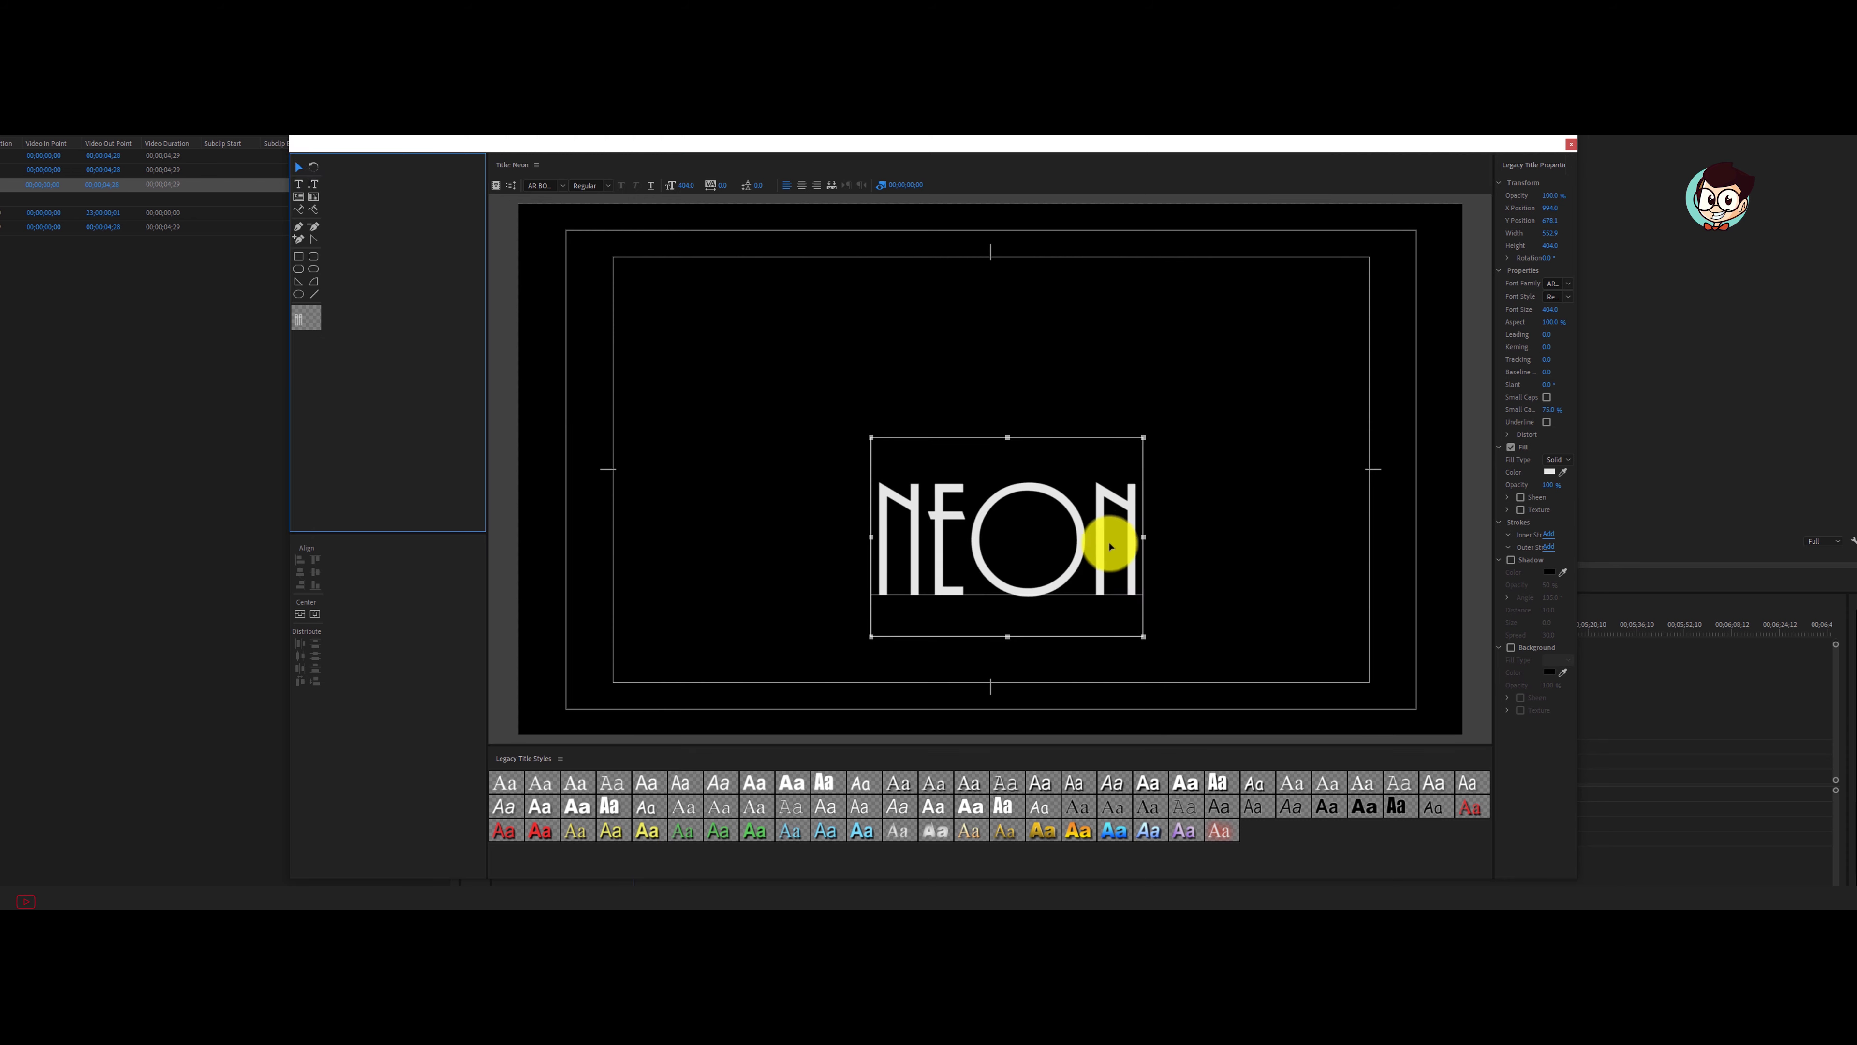
pyautogui.click(311, 615)
pyautogui.click(300, 613)
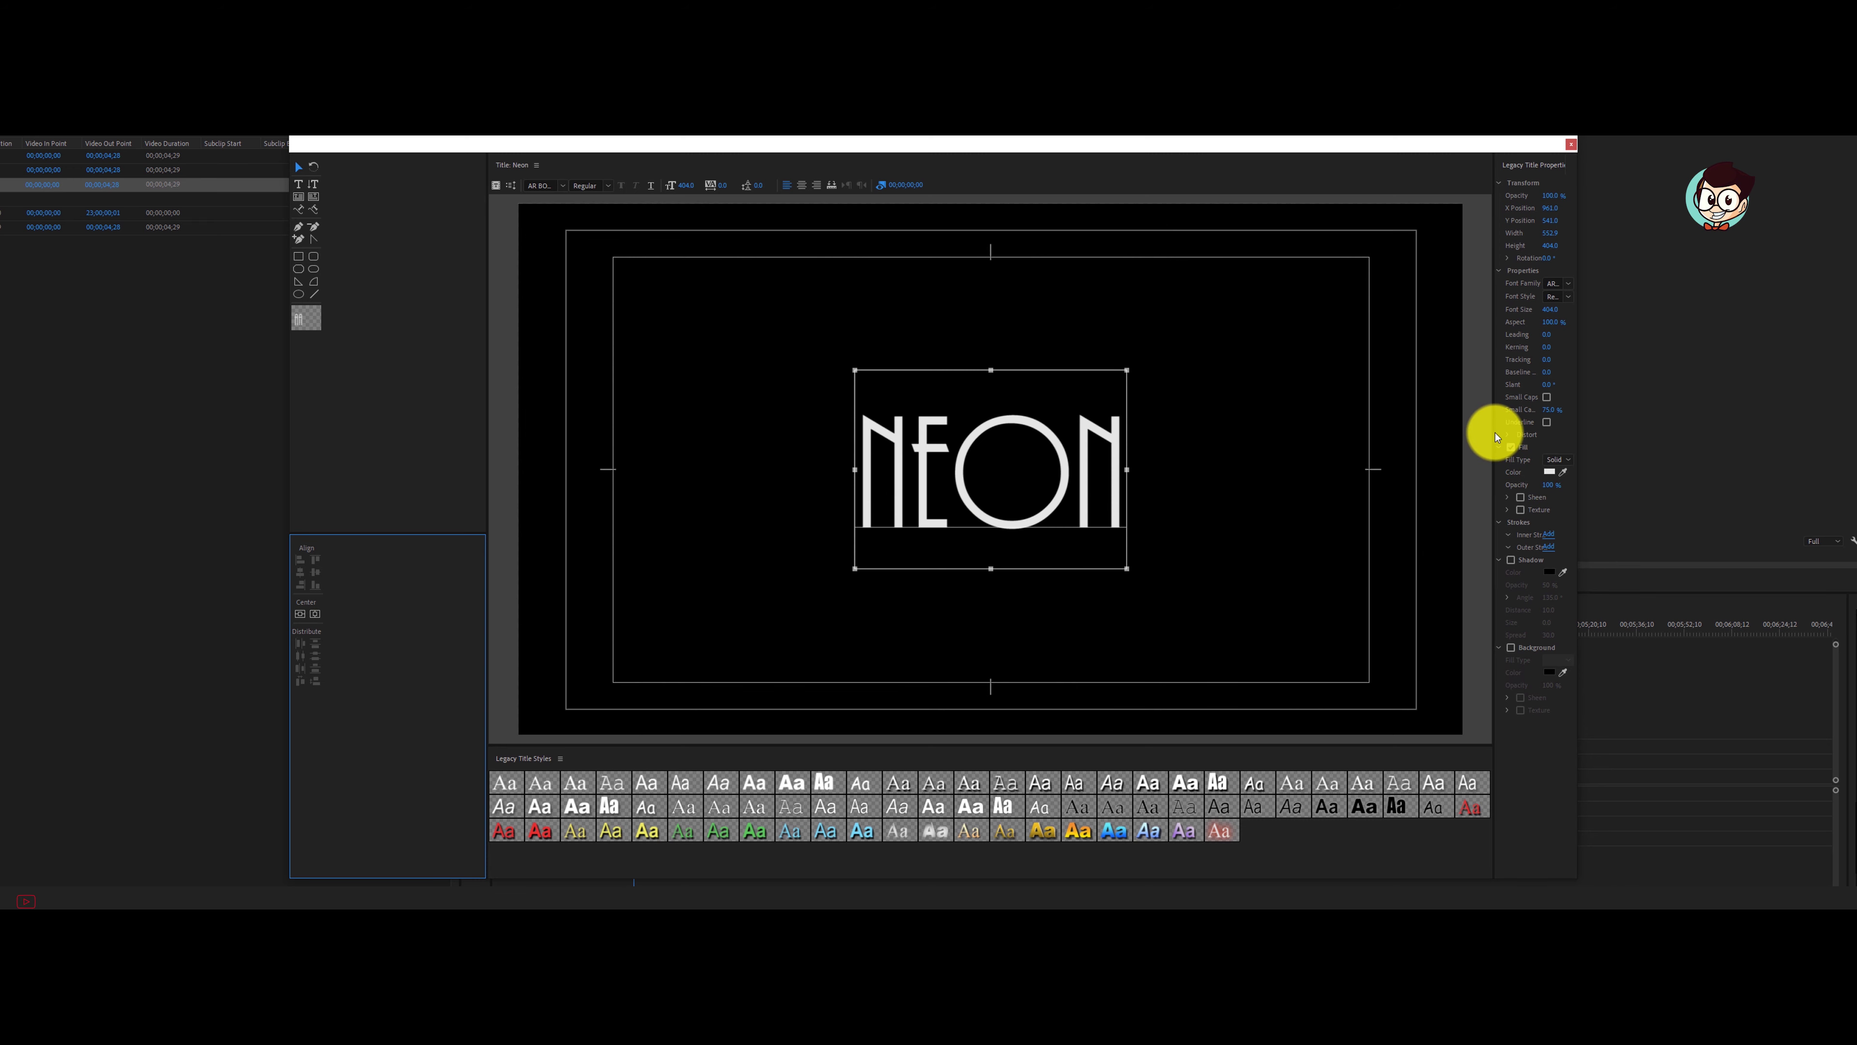
pyautogui.moveTo(1495, 437); pyautogui.dragTo(1340, 433)
# Fill the NEON text with bright red (245/42/42) and close the title editor.
pyautogui.click(1484, 472)
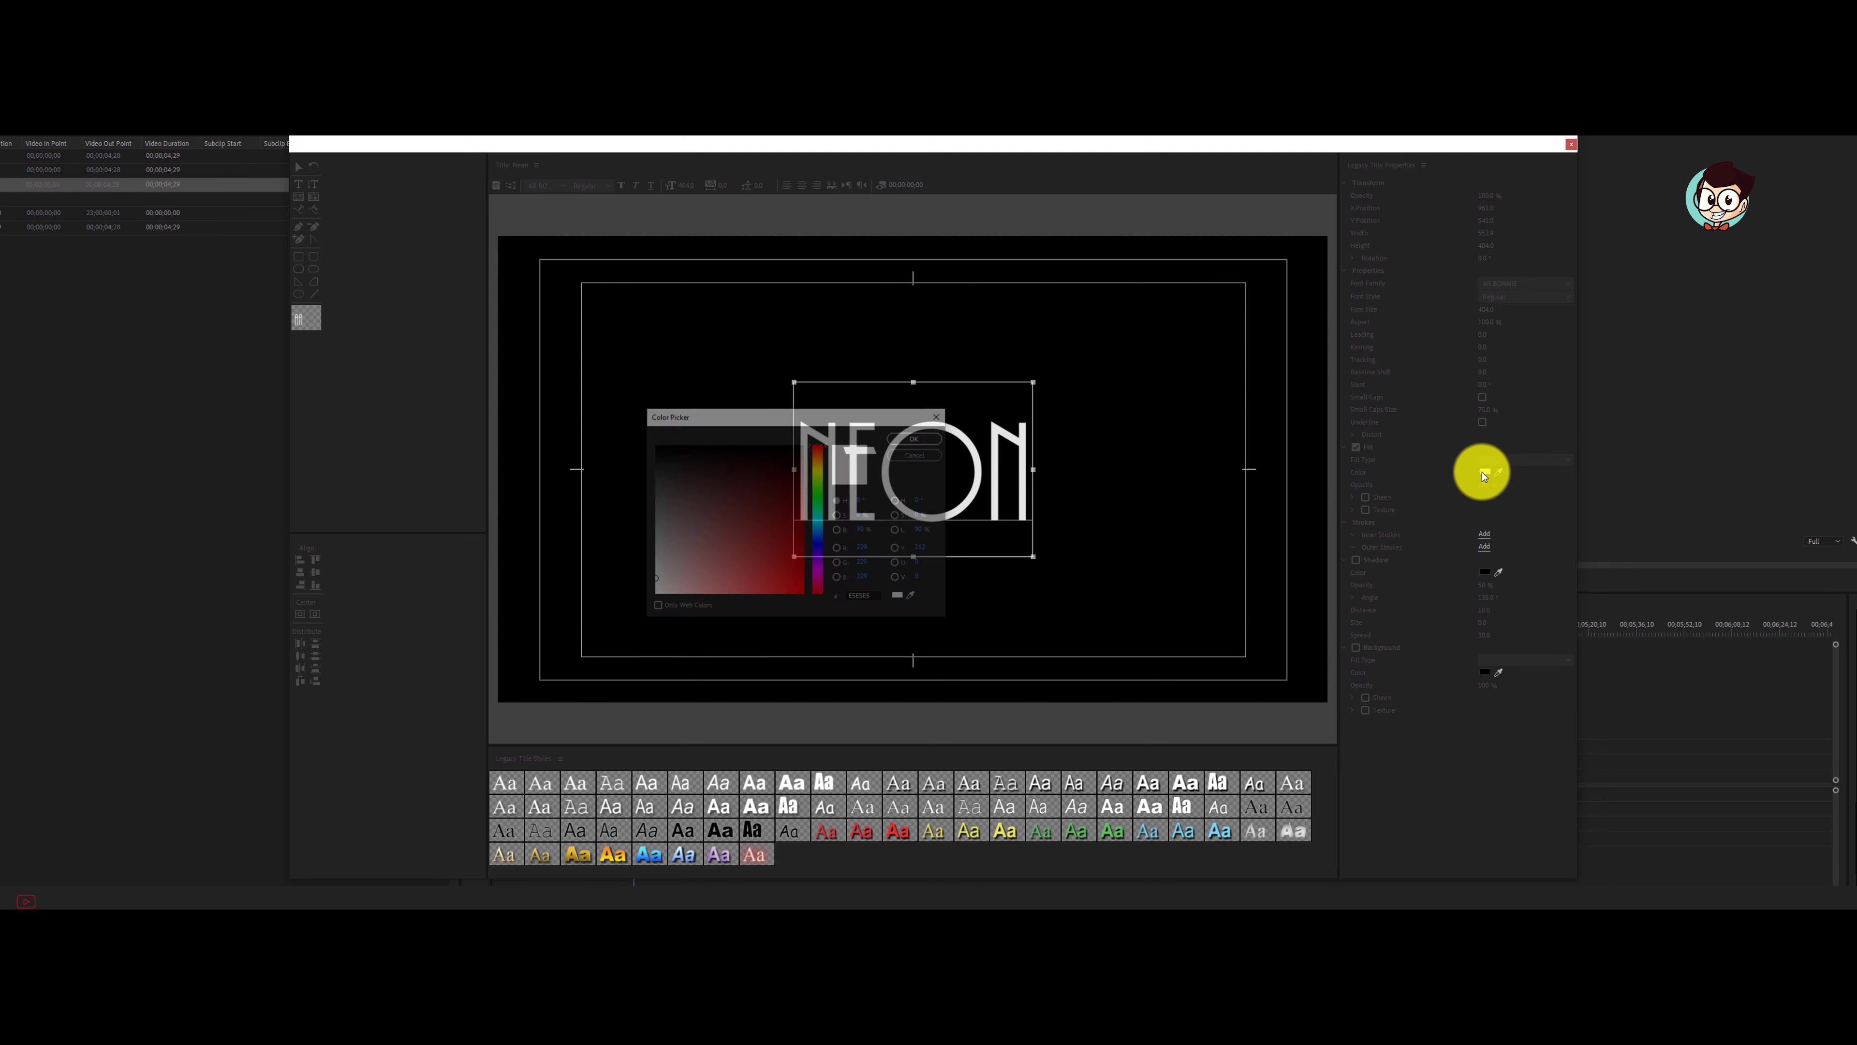
pyautogui.click(796, 570)
pyautogui.moveTo(796, 570); pyautogui.dragTo(781, 589)
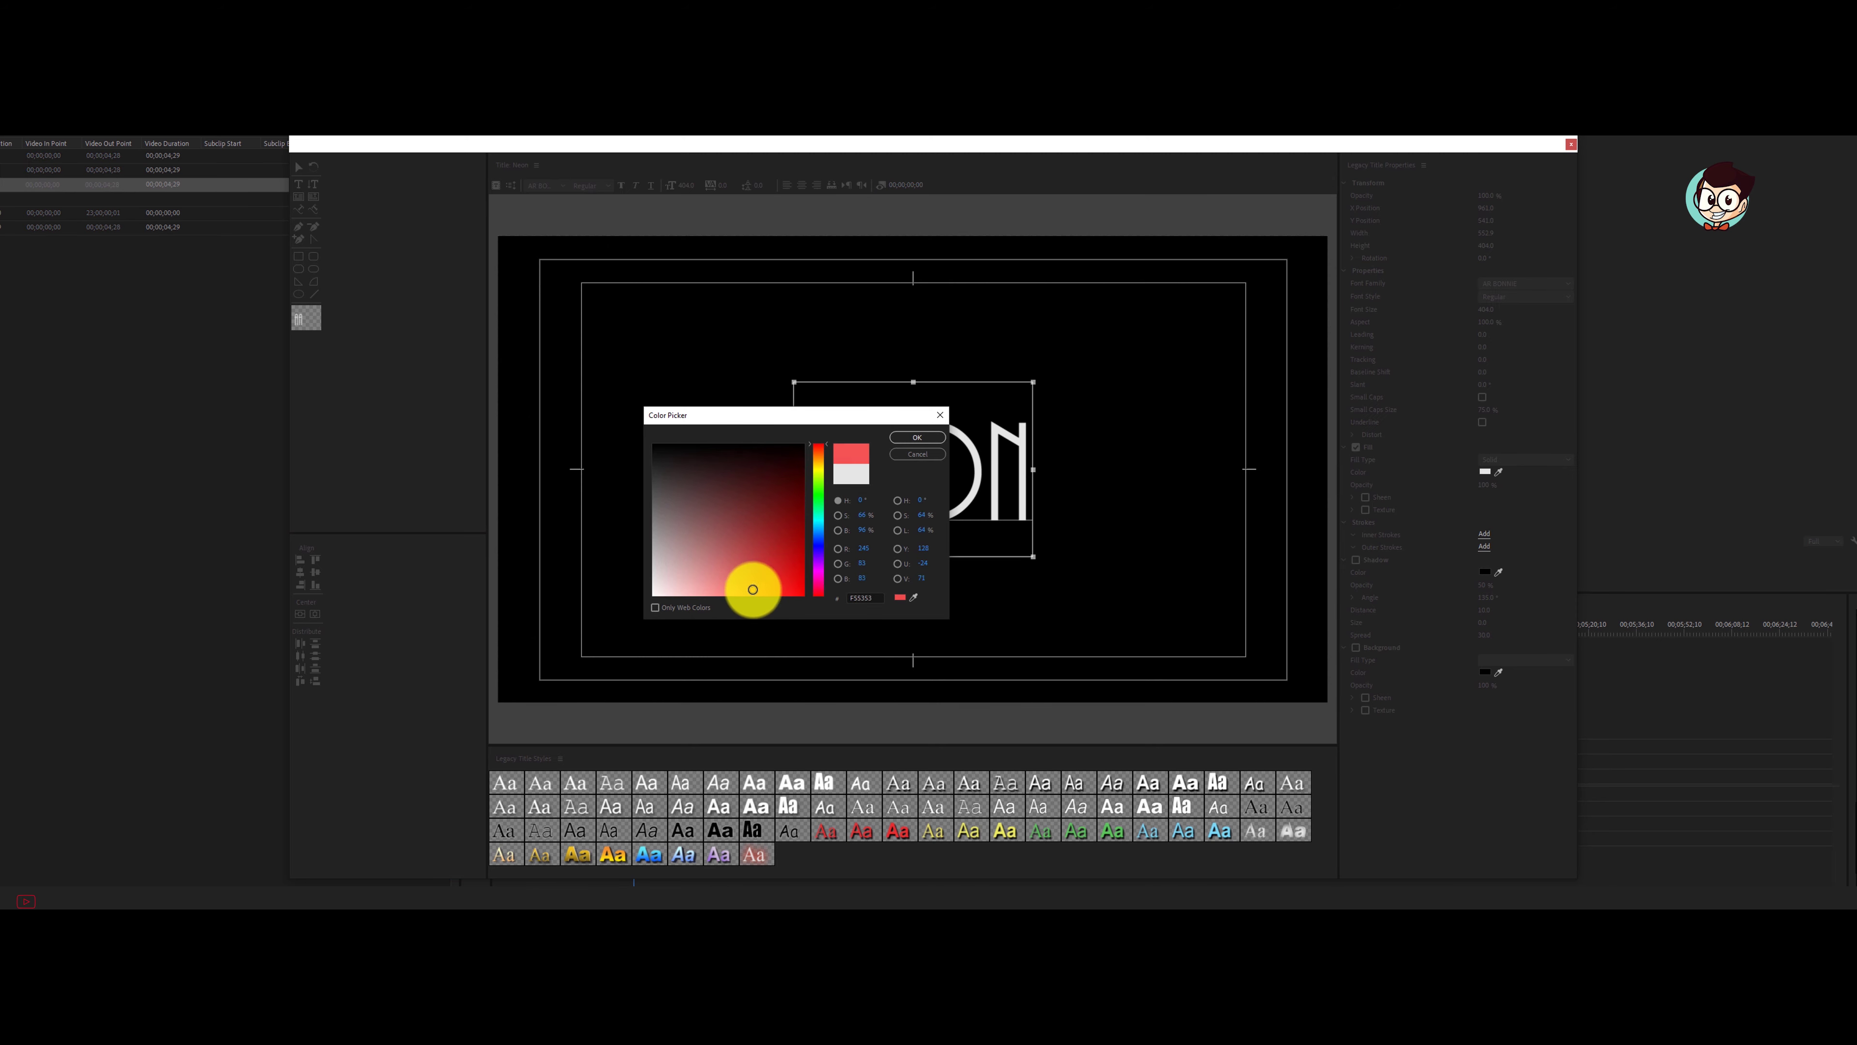
pyautogui.click(917, 437)
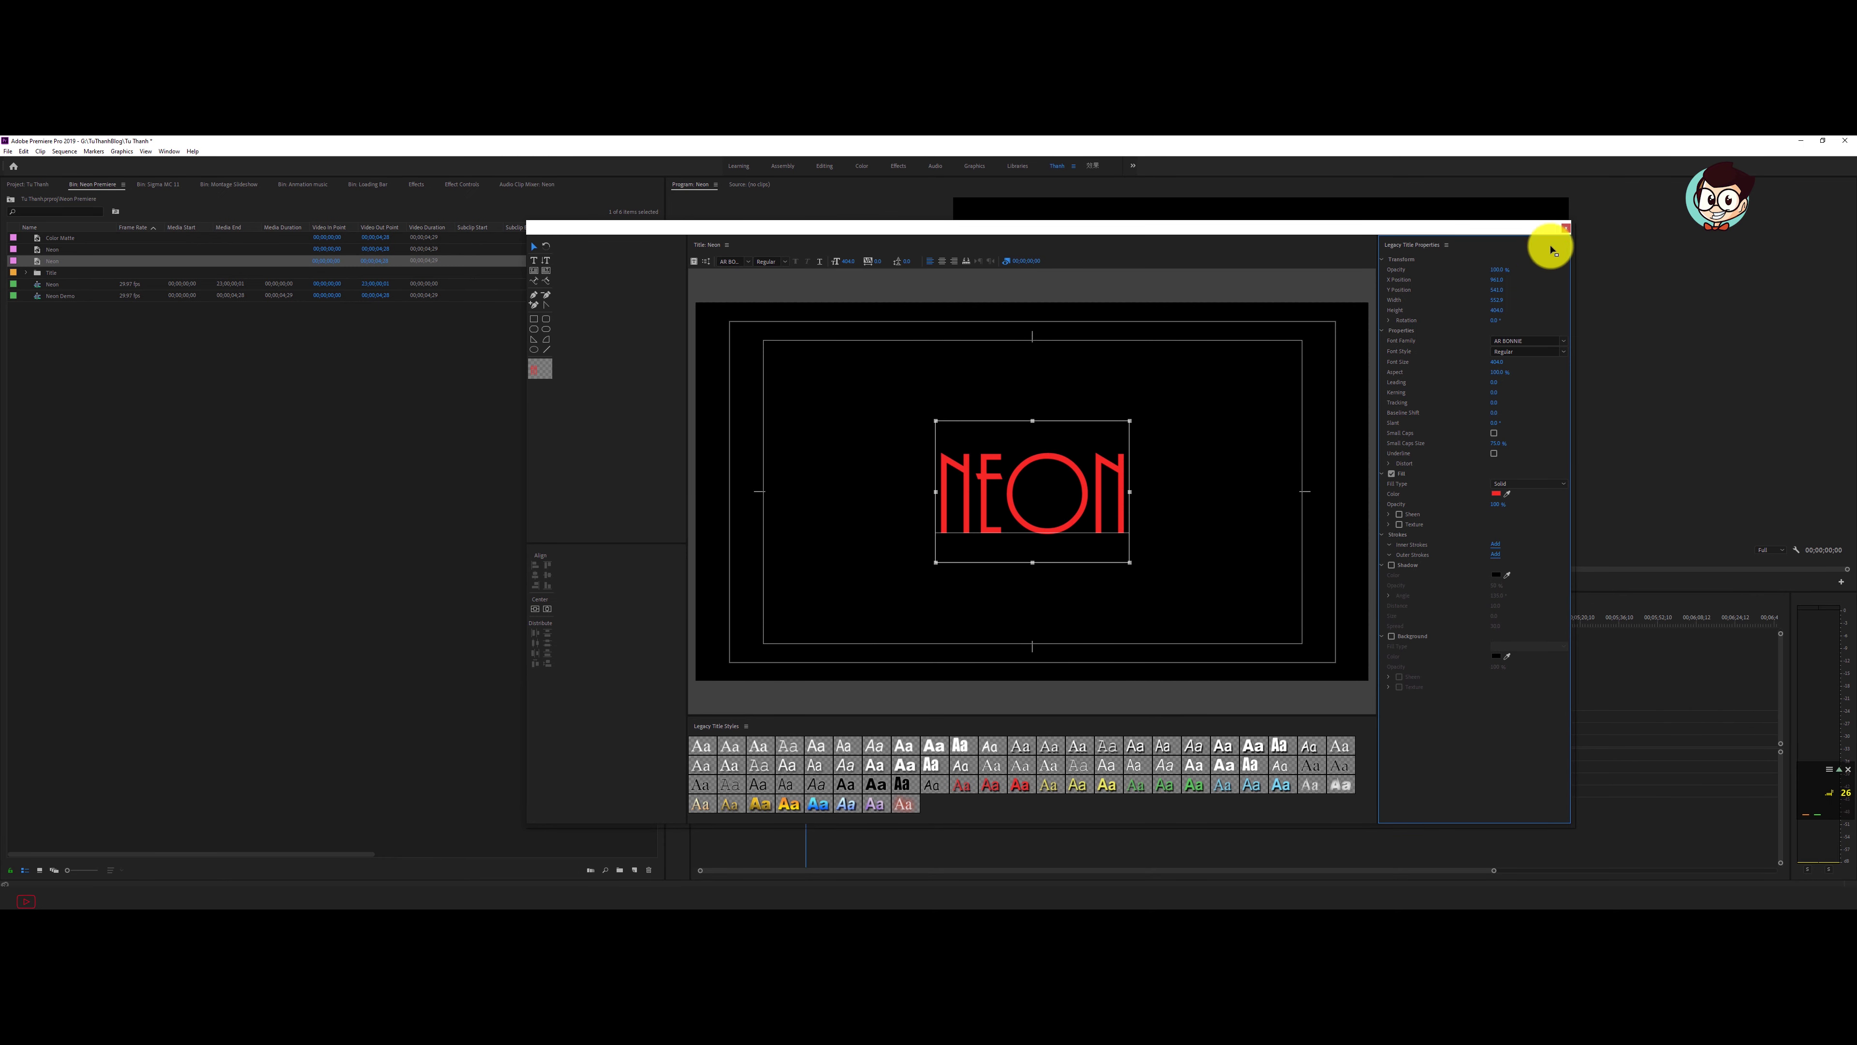
pyautogui.click(1568, 230)
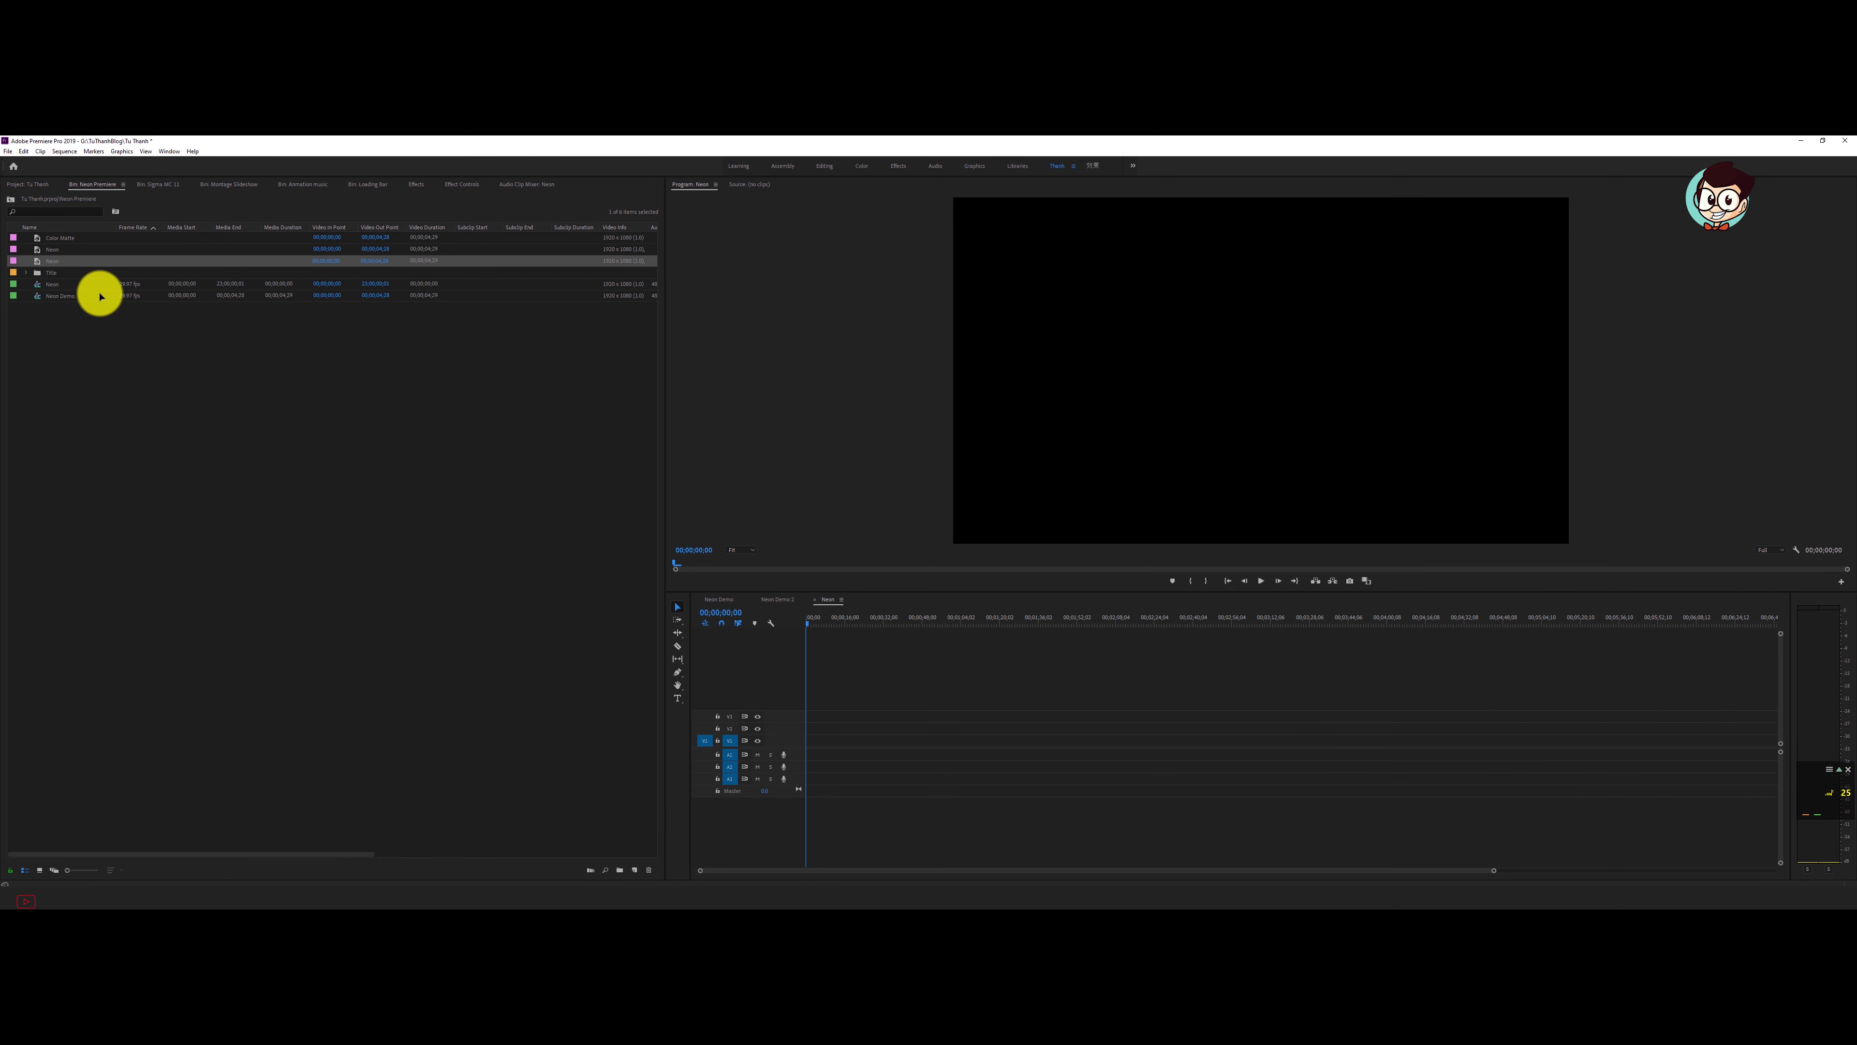
pyautogui.doubleClick(37, 261)
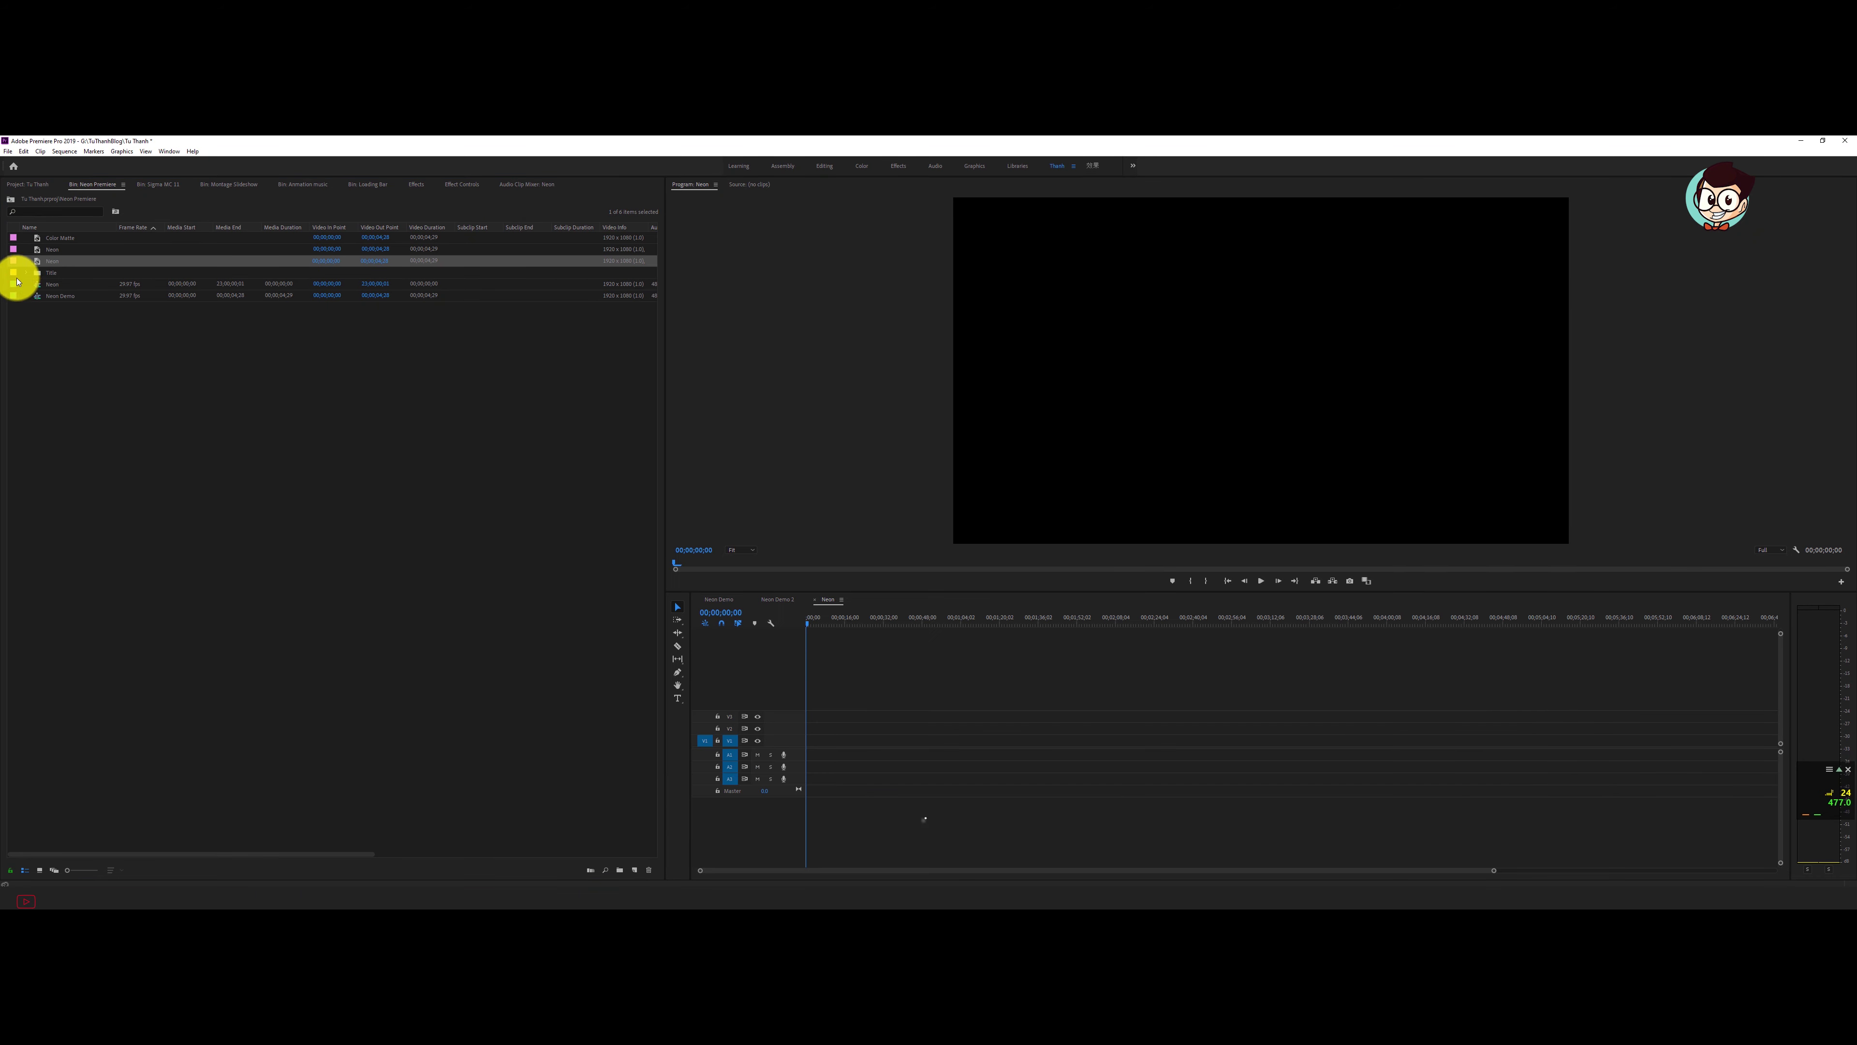
# Place the Neon title at the start of V1 and duplicate it onto V2 and V3.
pyautogui.moveTo(817, 748); pyautogui.dragTo(819, 742)
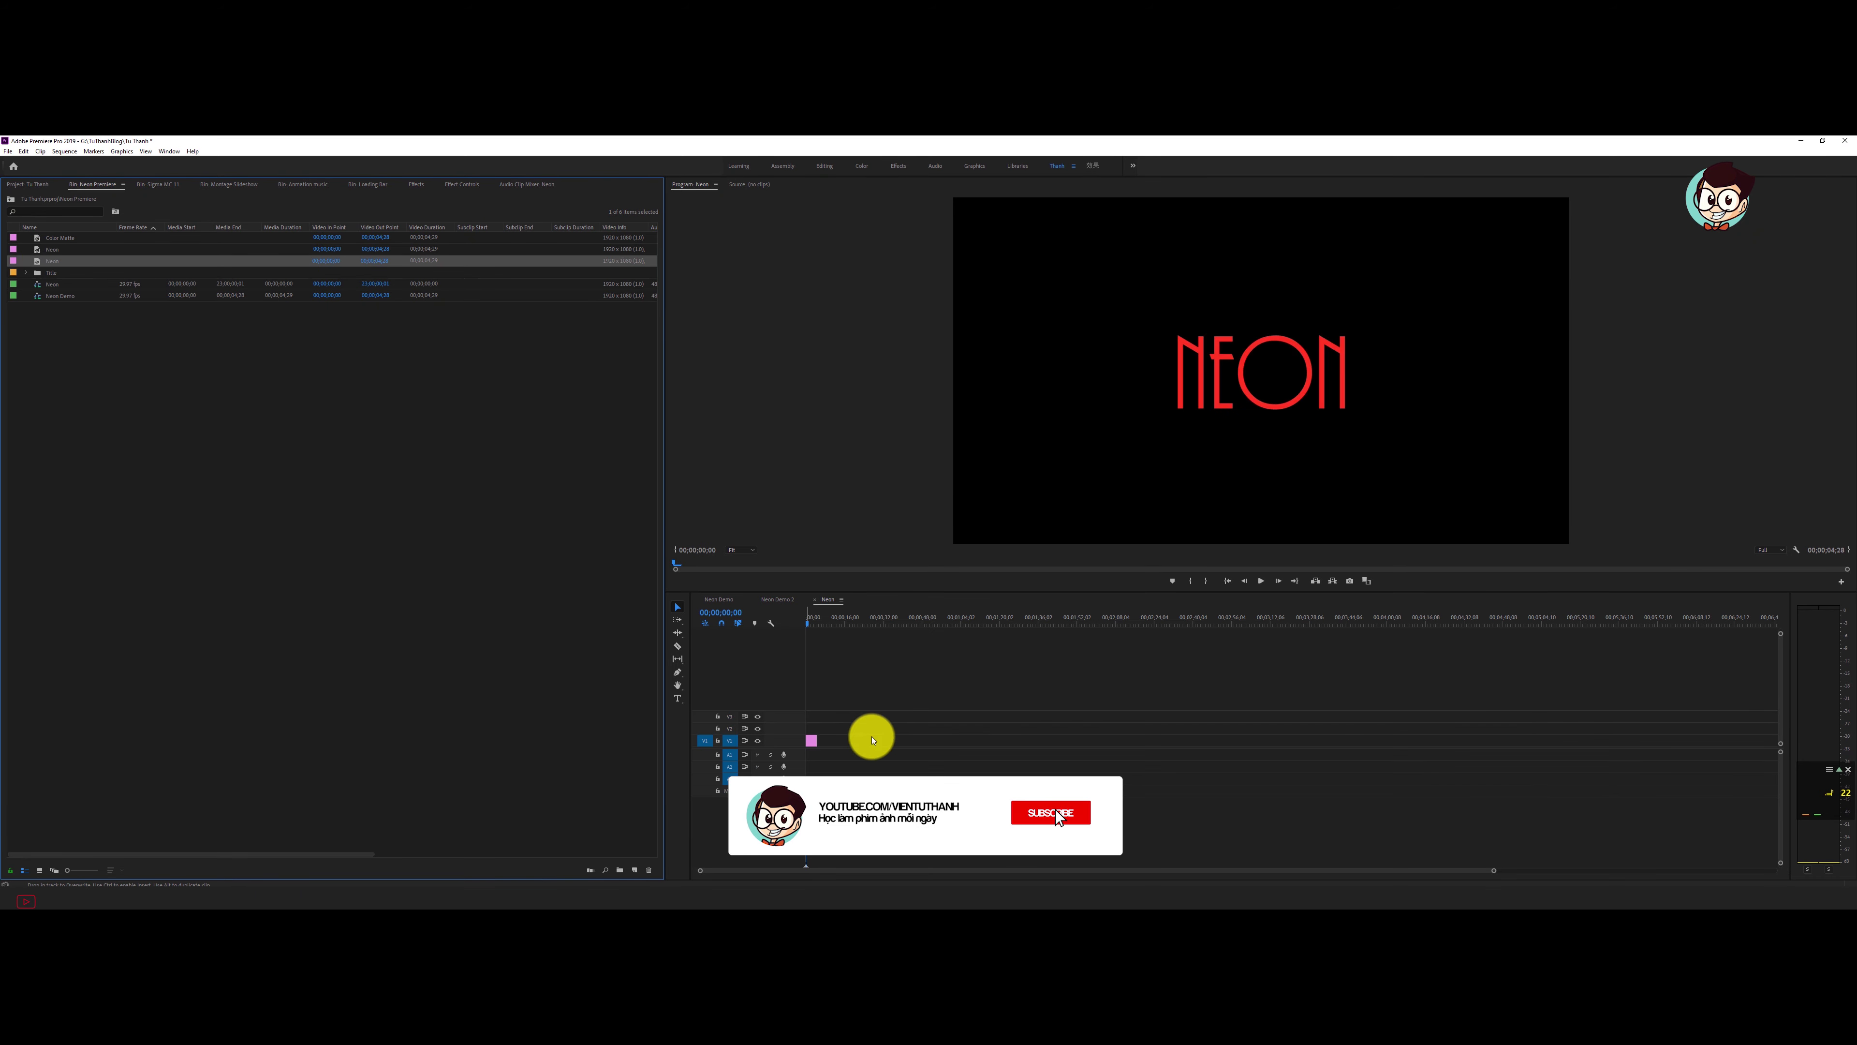
pyautogui.press('=')
pyautogui.press('=')
pyautogui.press('=')
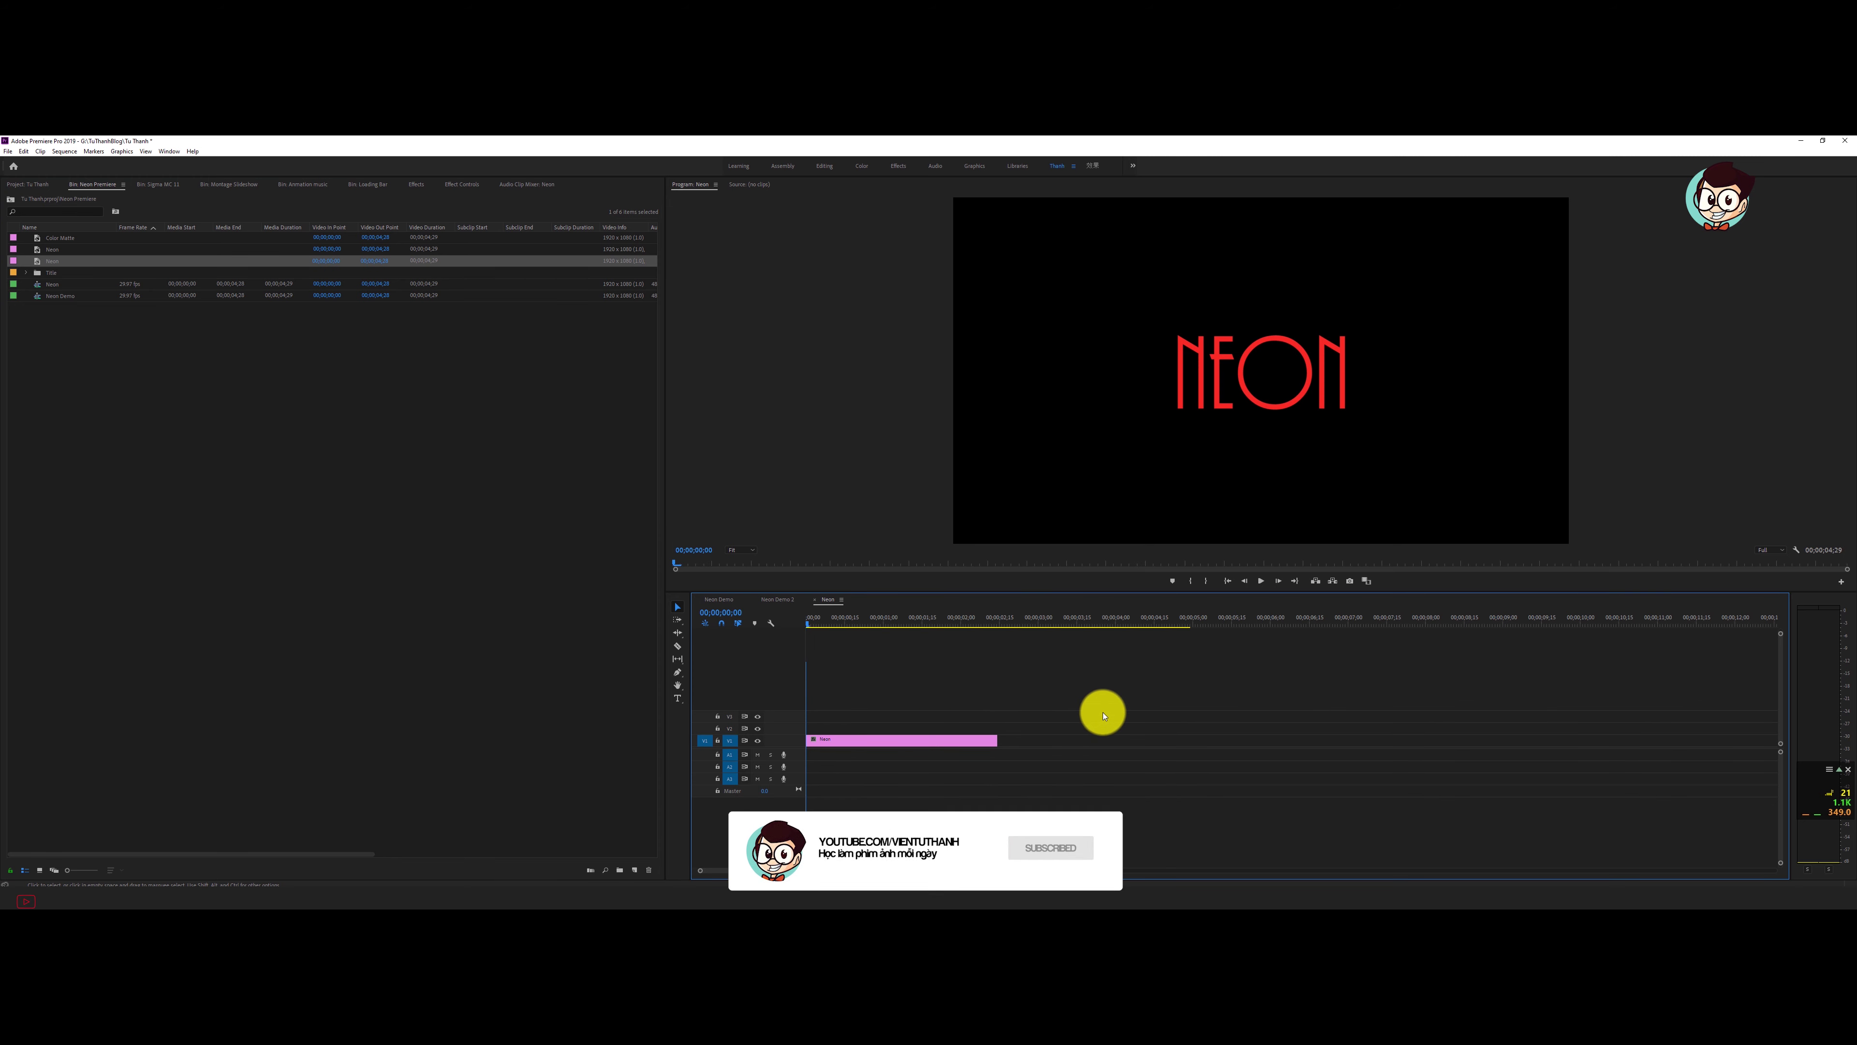
pyautogui.press('=')
pyautogui.press('=')
pyautogui.click(847, 743)
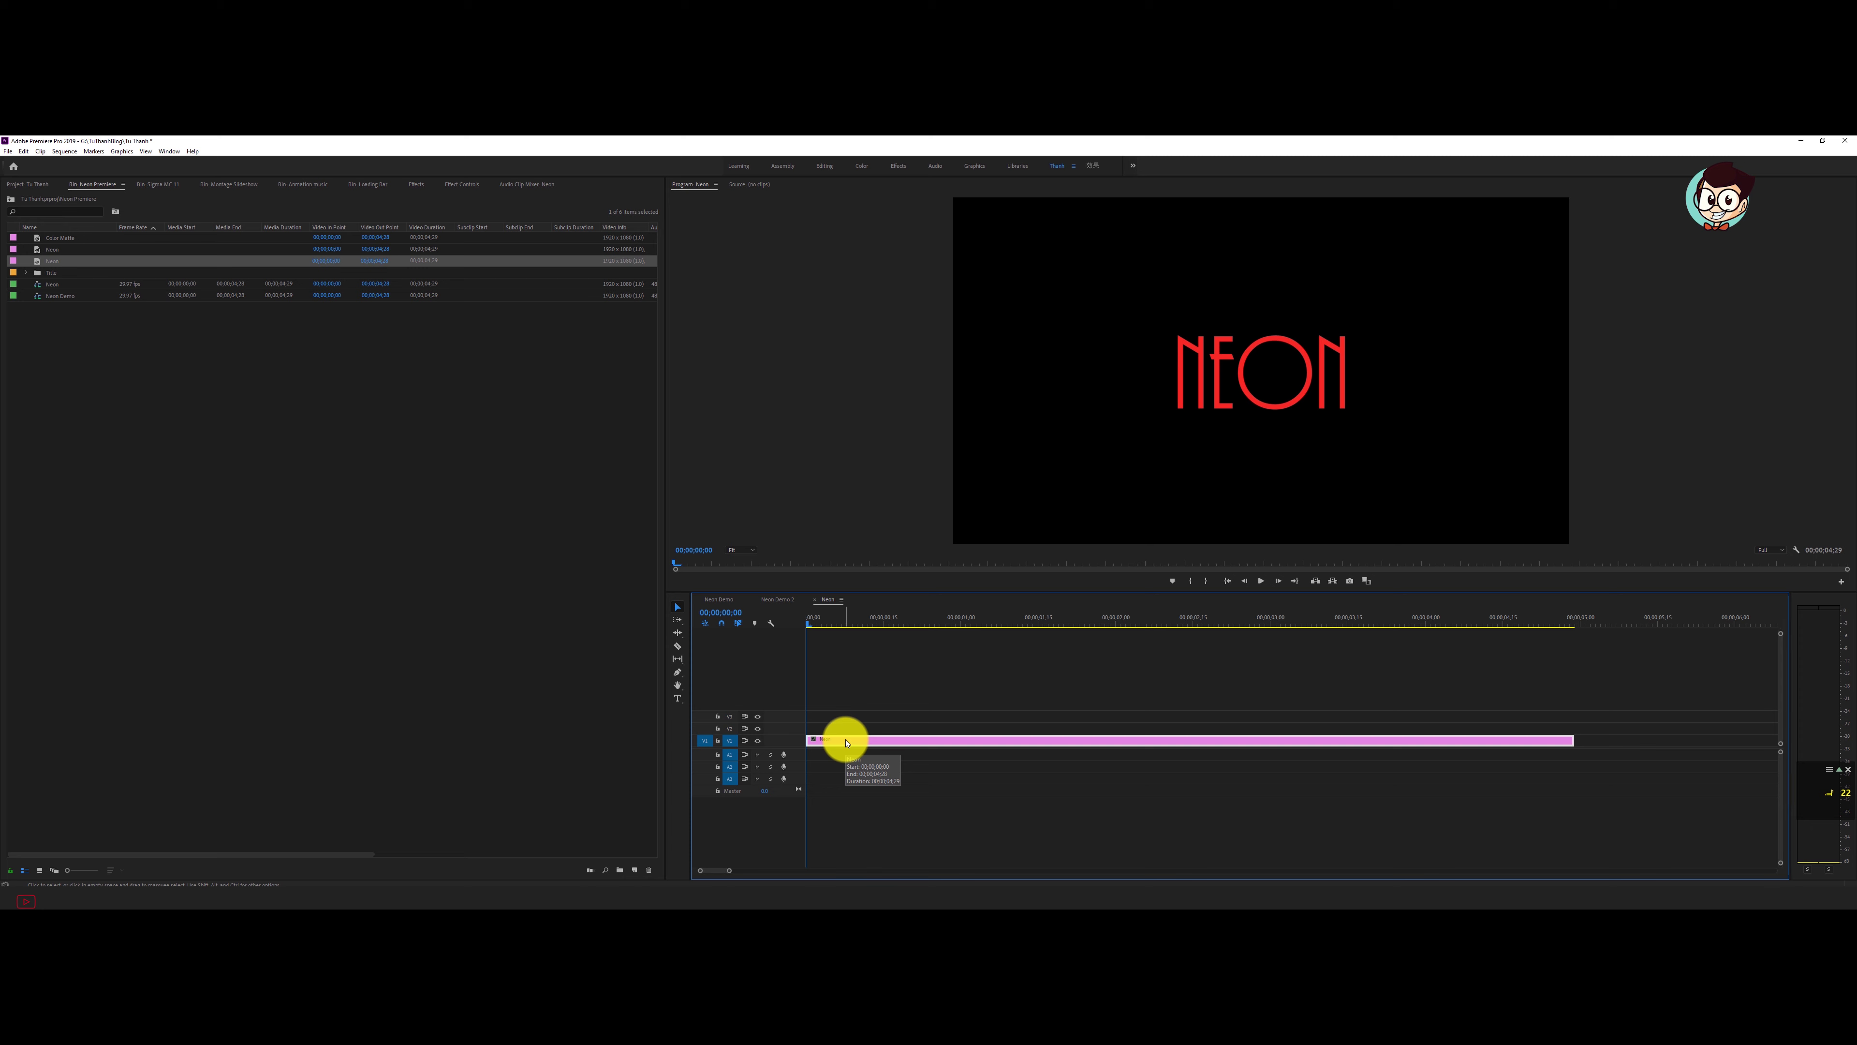
pyautogui.keyDown('alt'); pyautogui.moveTo(847, 743); pyautogui.dragTo(824, 715); pyautogui.keyUp('alt')
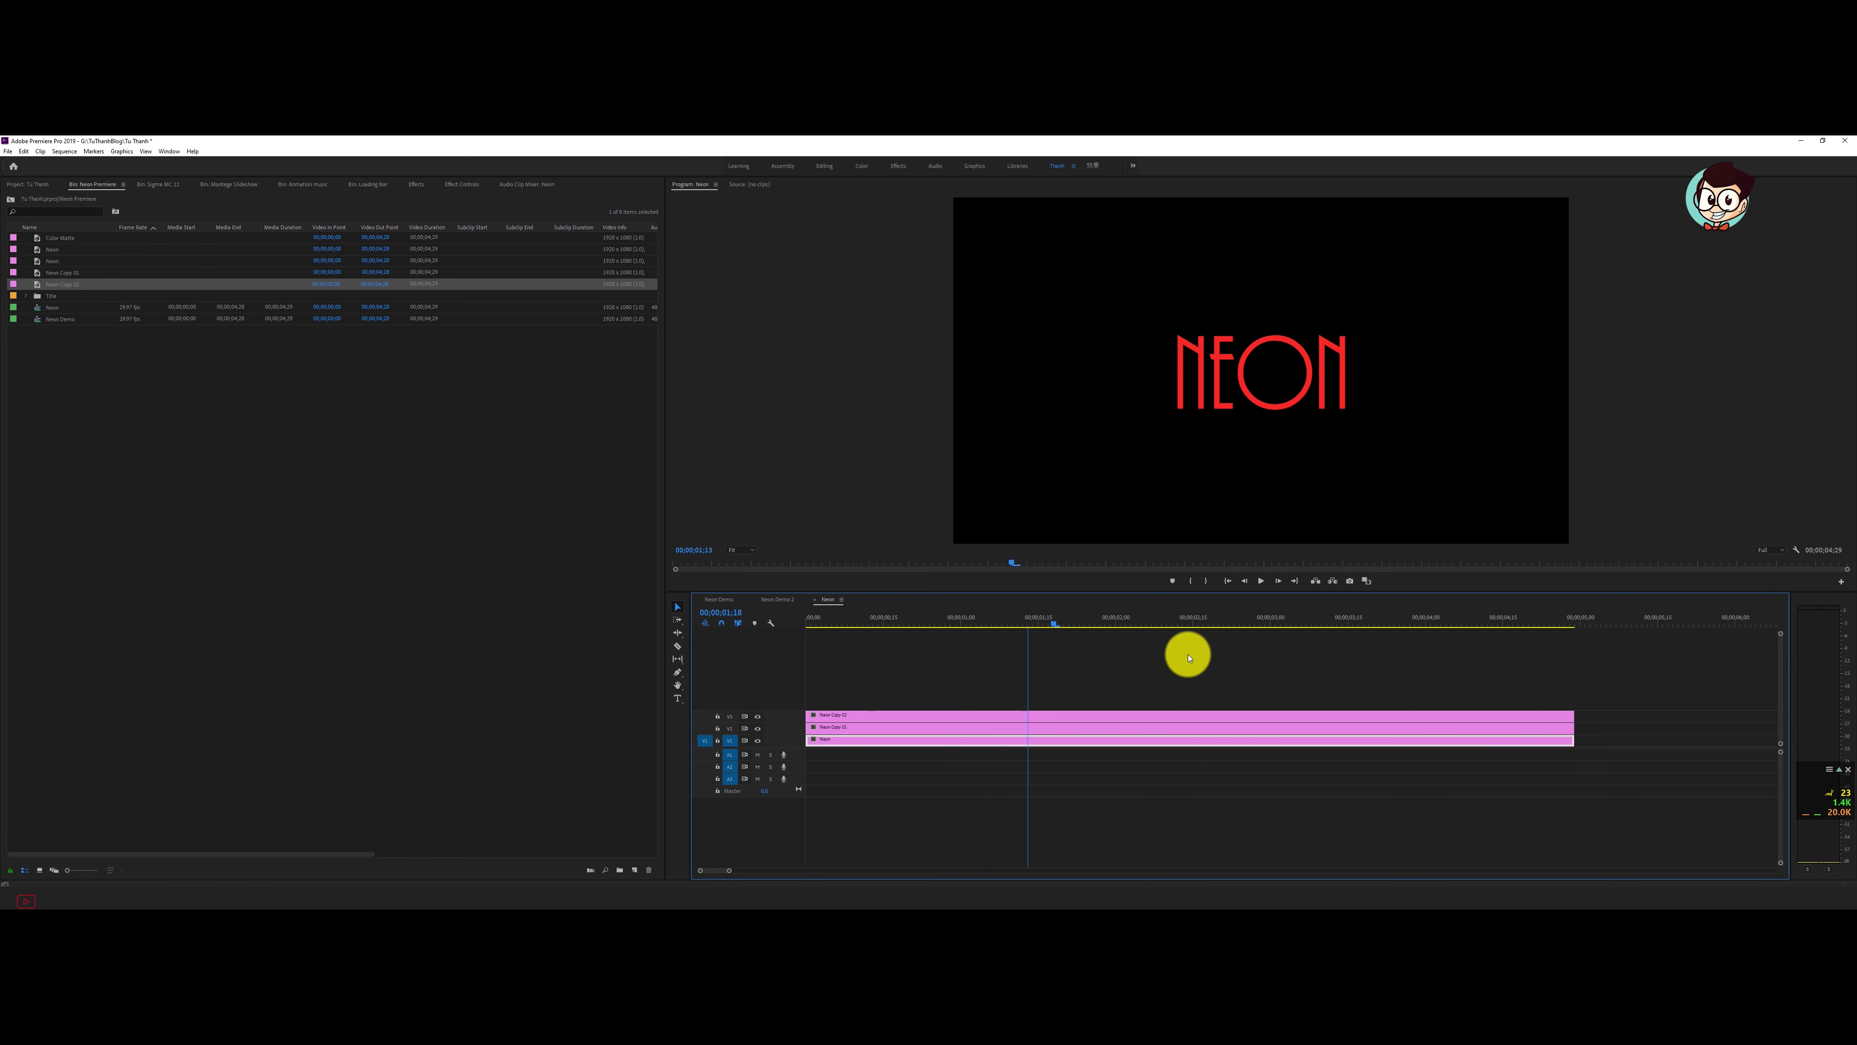
pyautogui.click(926, 704)
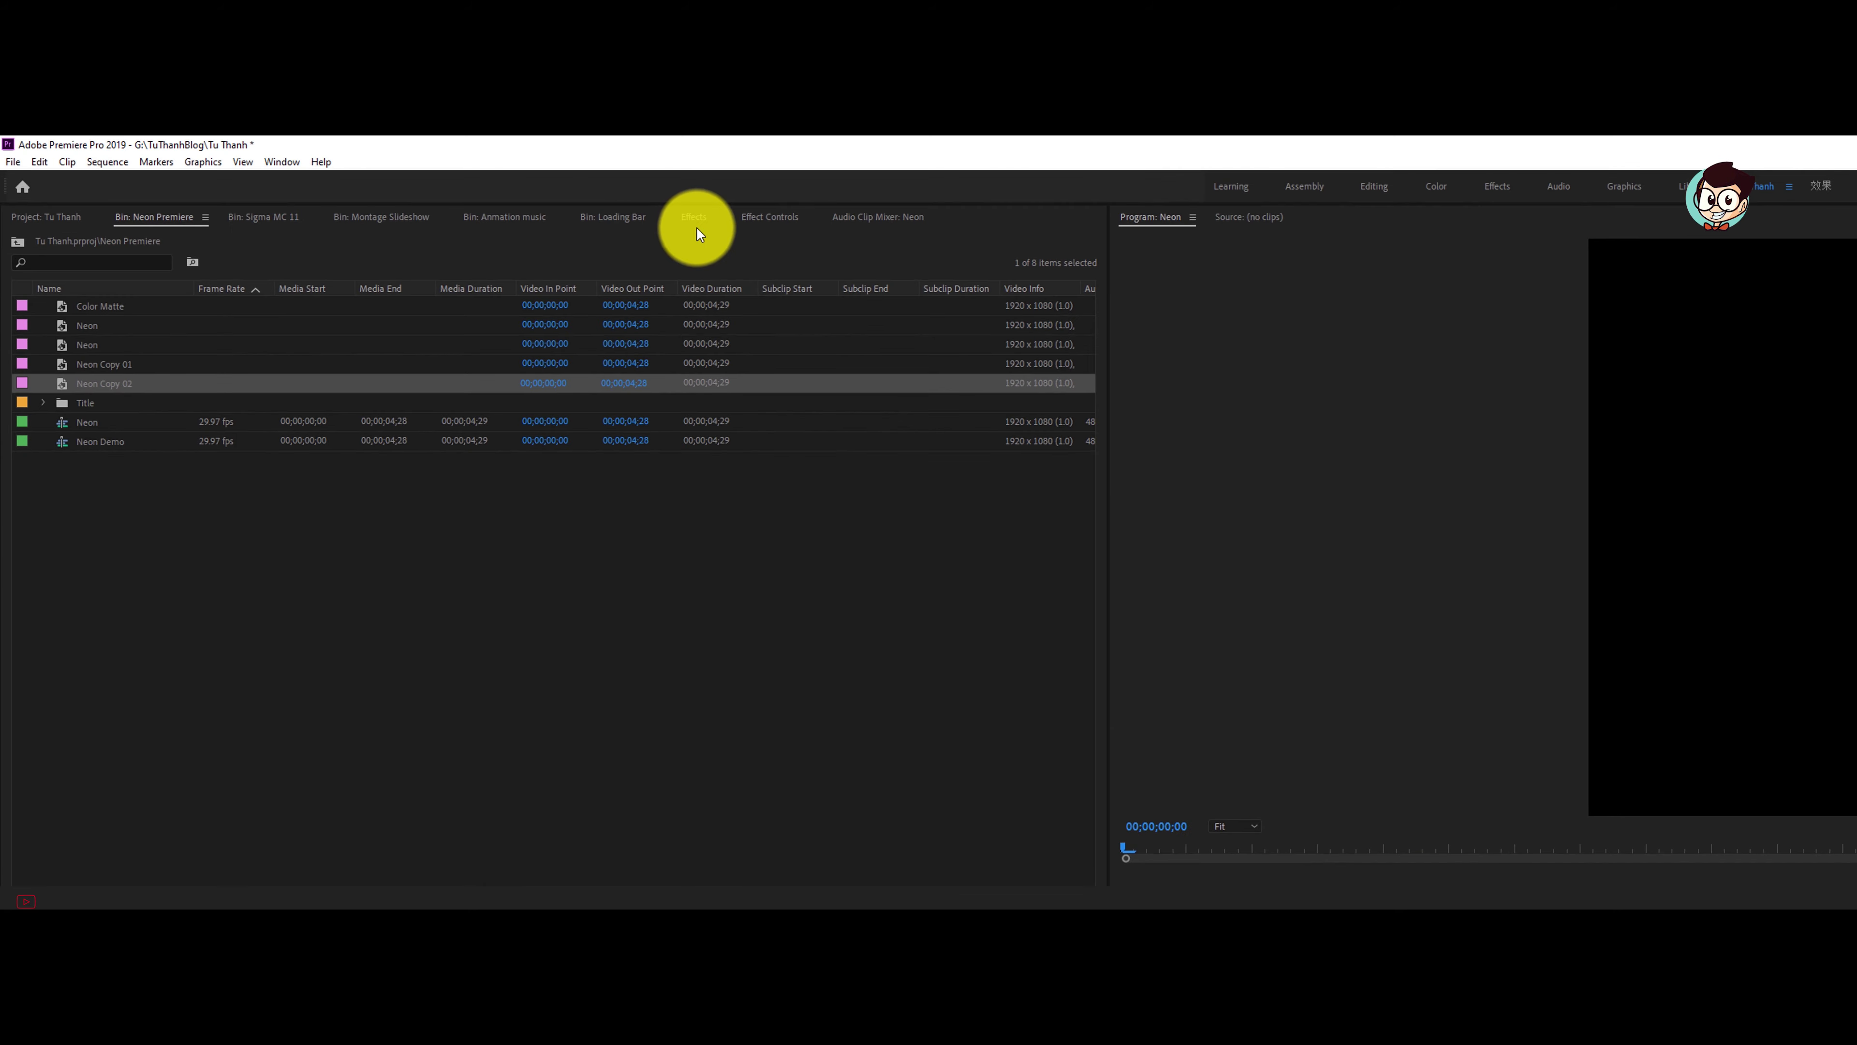
# Apply Fast Blur with blurriness 100 to the Neon clip on V1.
pyautogui.click(464, 194)
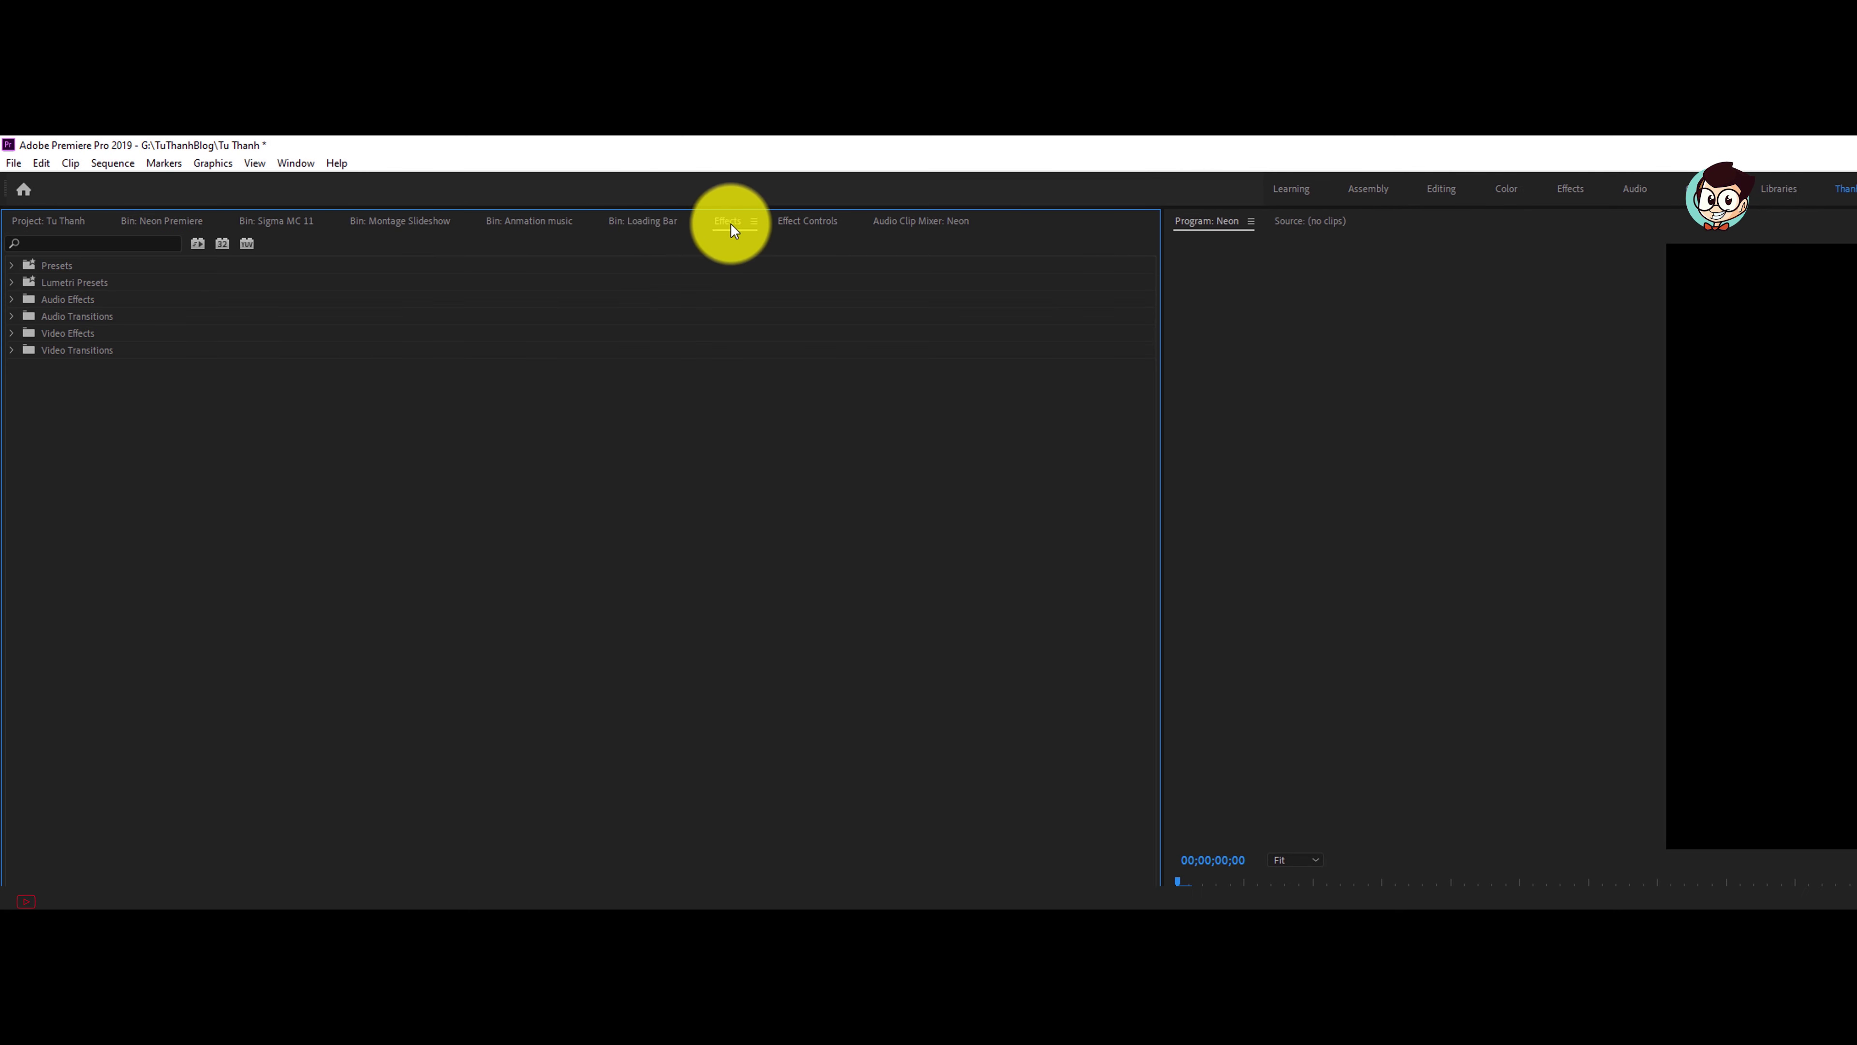
pyautogui.click(81, 243)
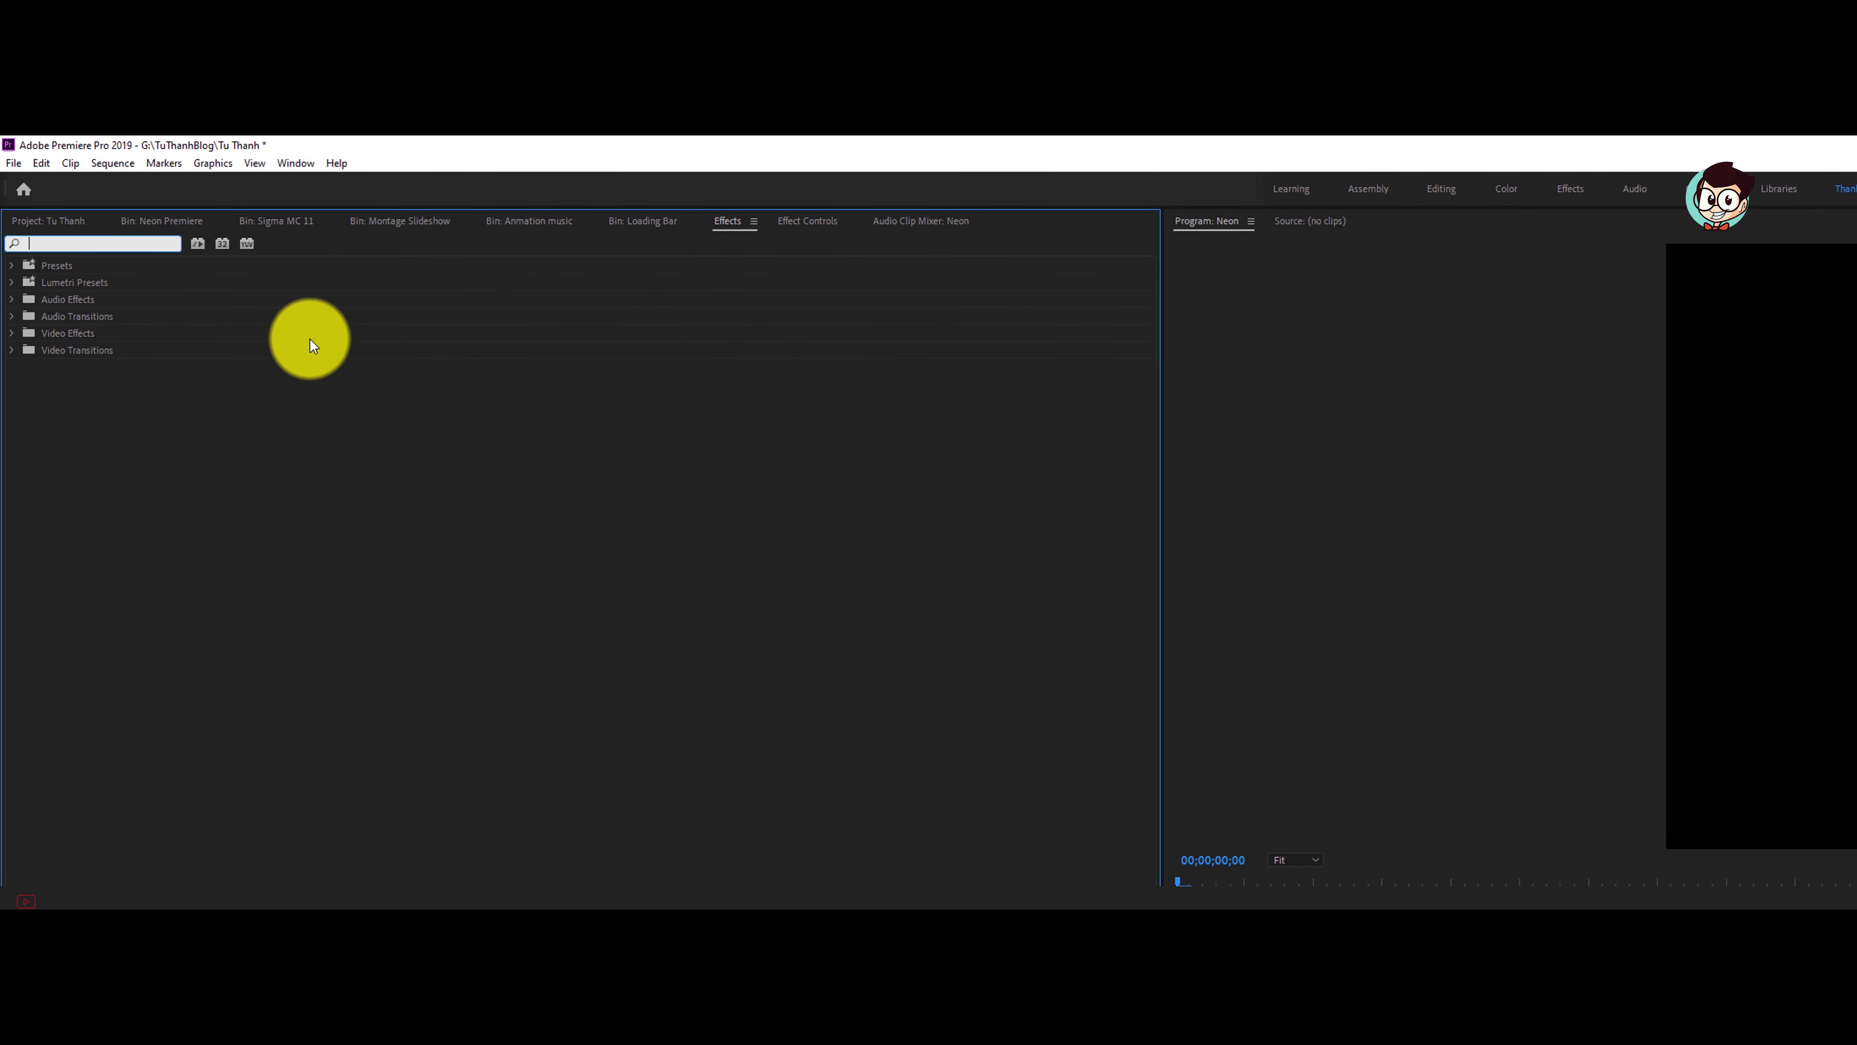
pyautogui.write('Fast')
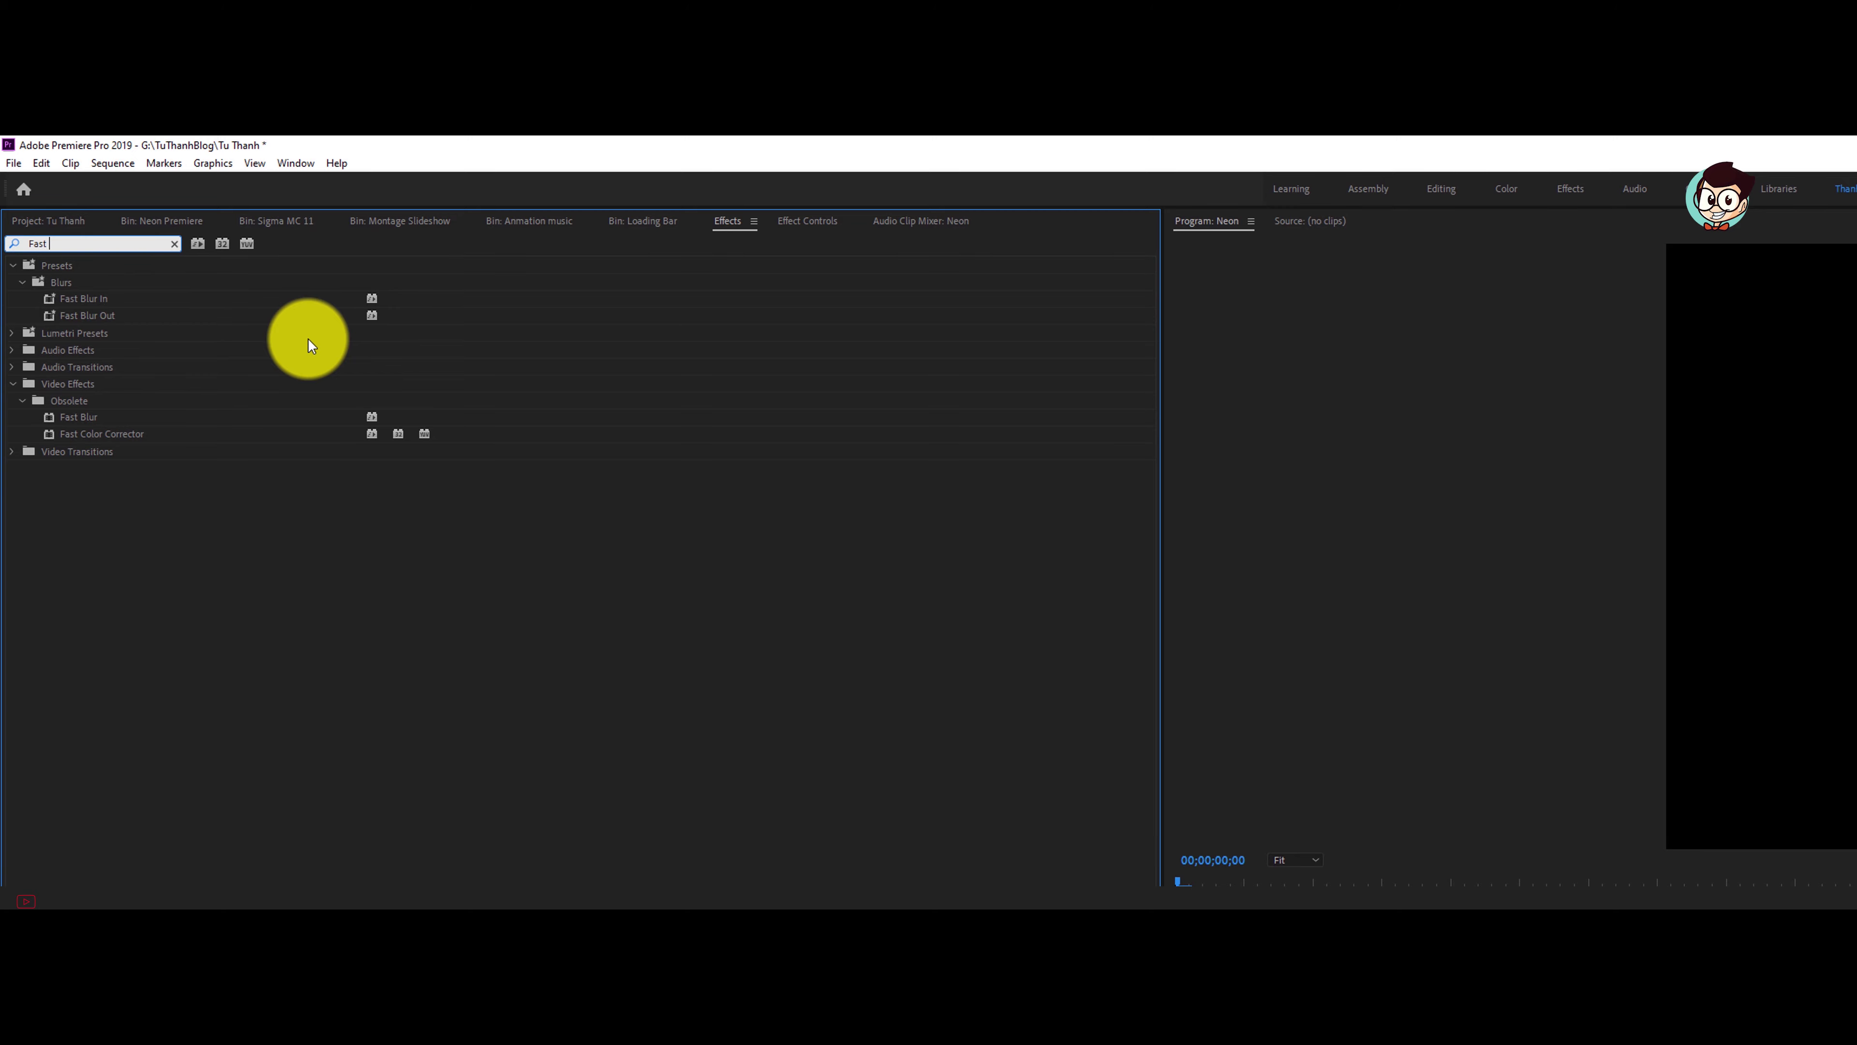
pyautogui.write(' B')
pyautogui.moveTo(43, 418); pyautogui.dragTo(822, 739)
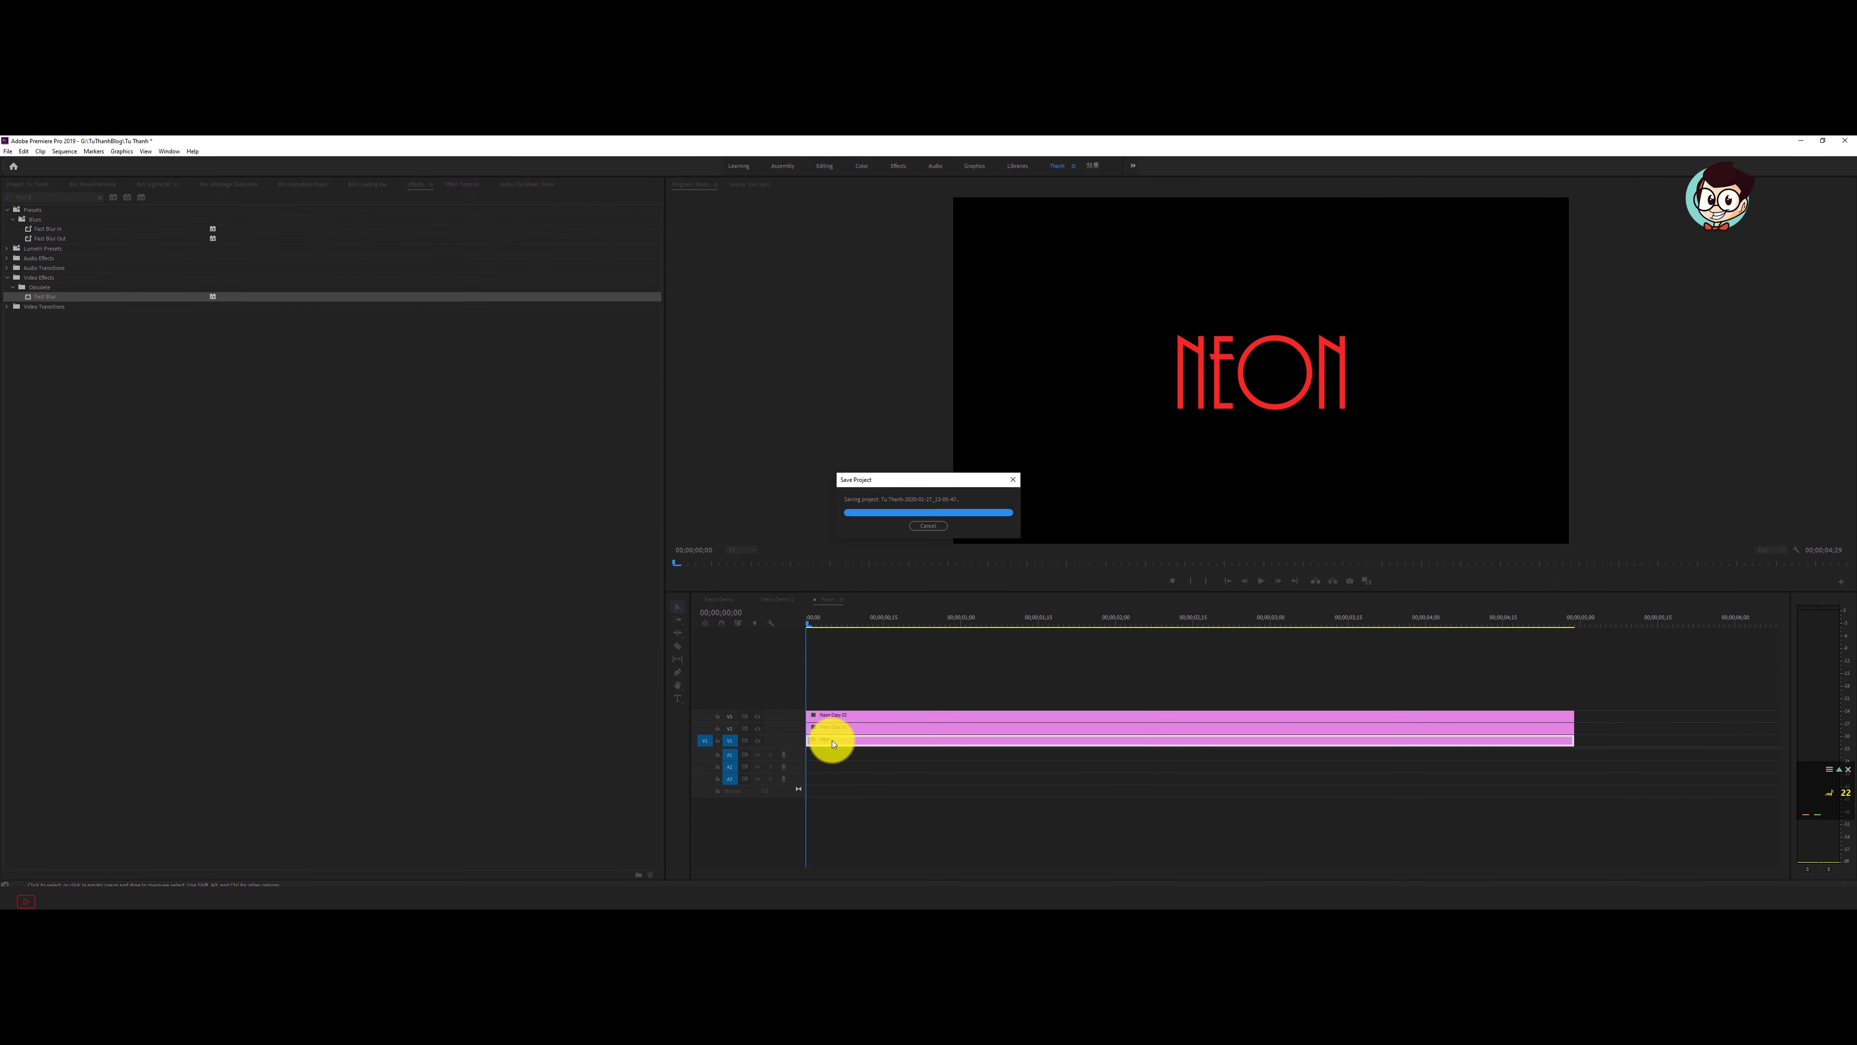
pyautogui.click(459, 184)
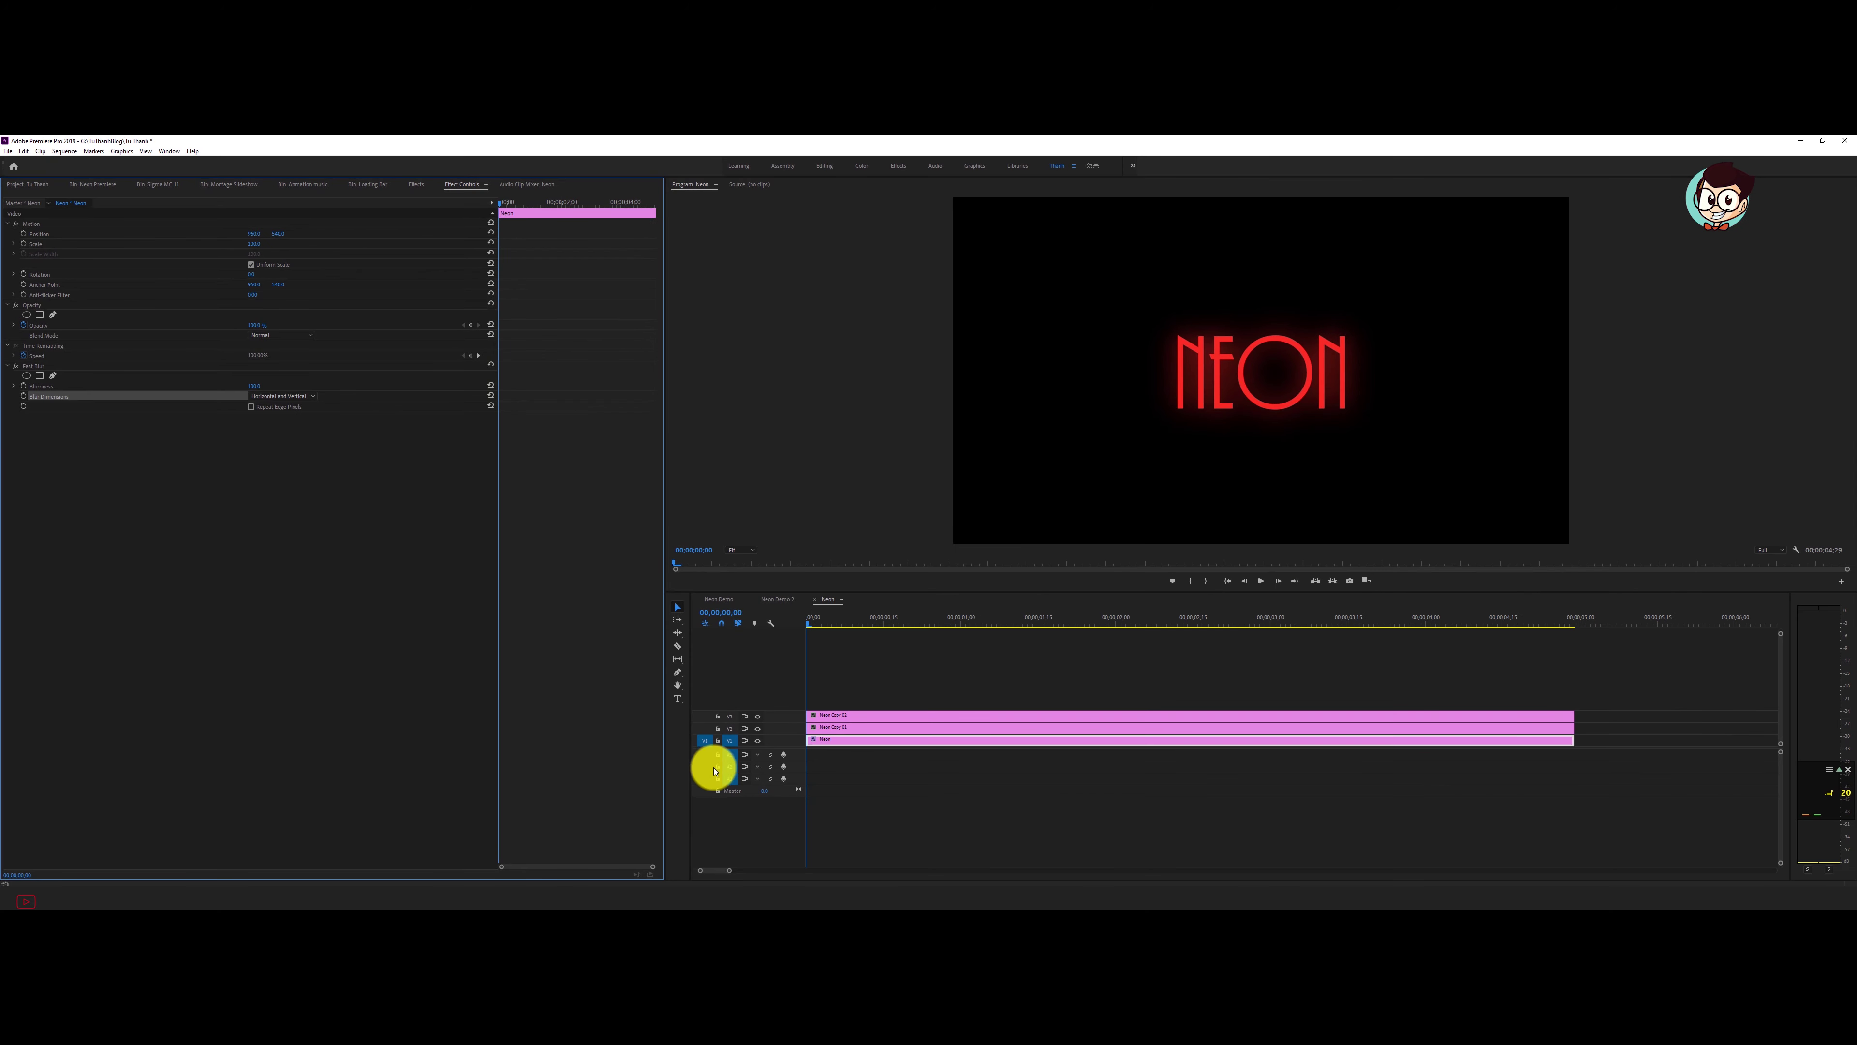
# Apply Lumetri Color to the same V1 Neon clip.
pyautogui.click(401, 192)
pyautogui.click(103, 198)
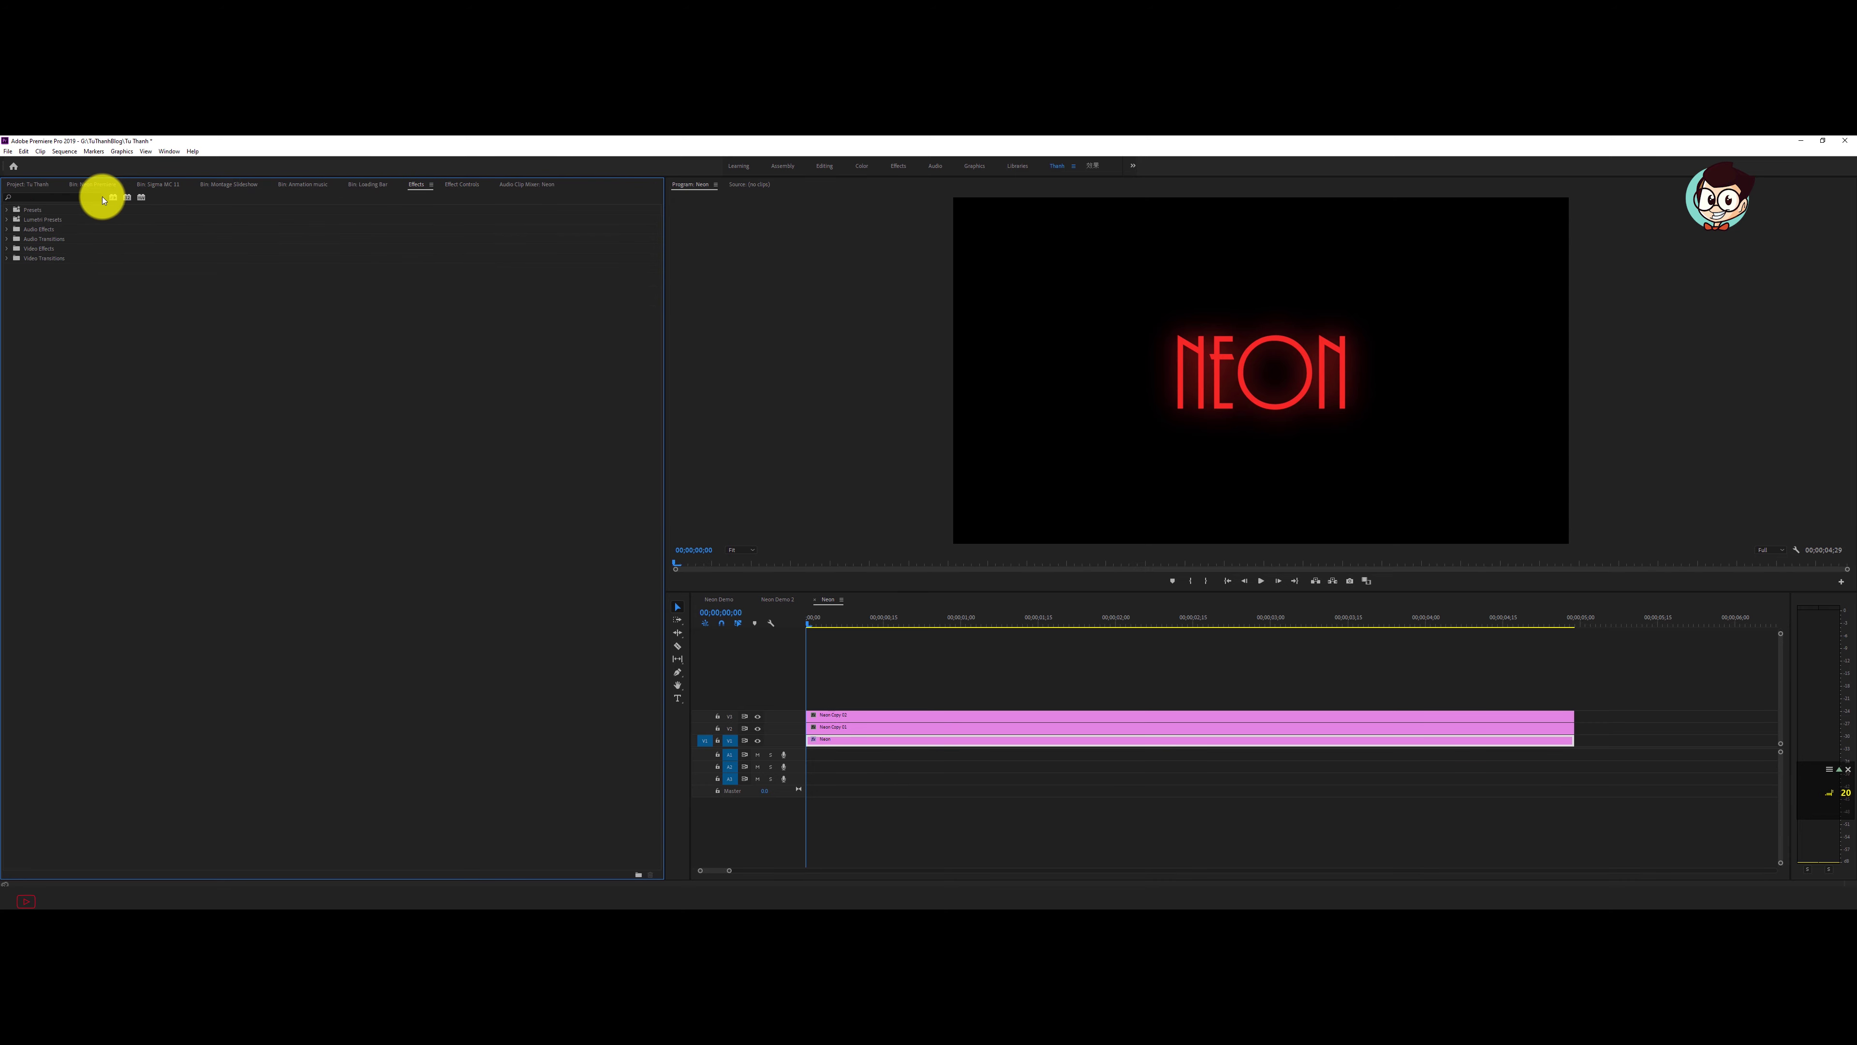
pyautogui.write('Lumetri Co')
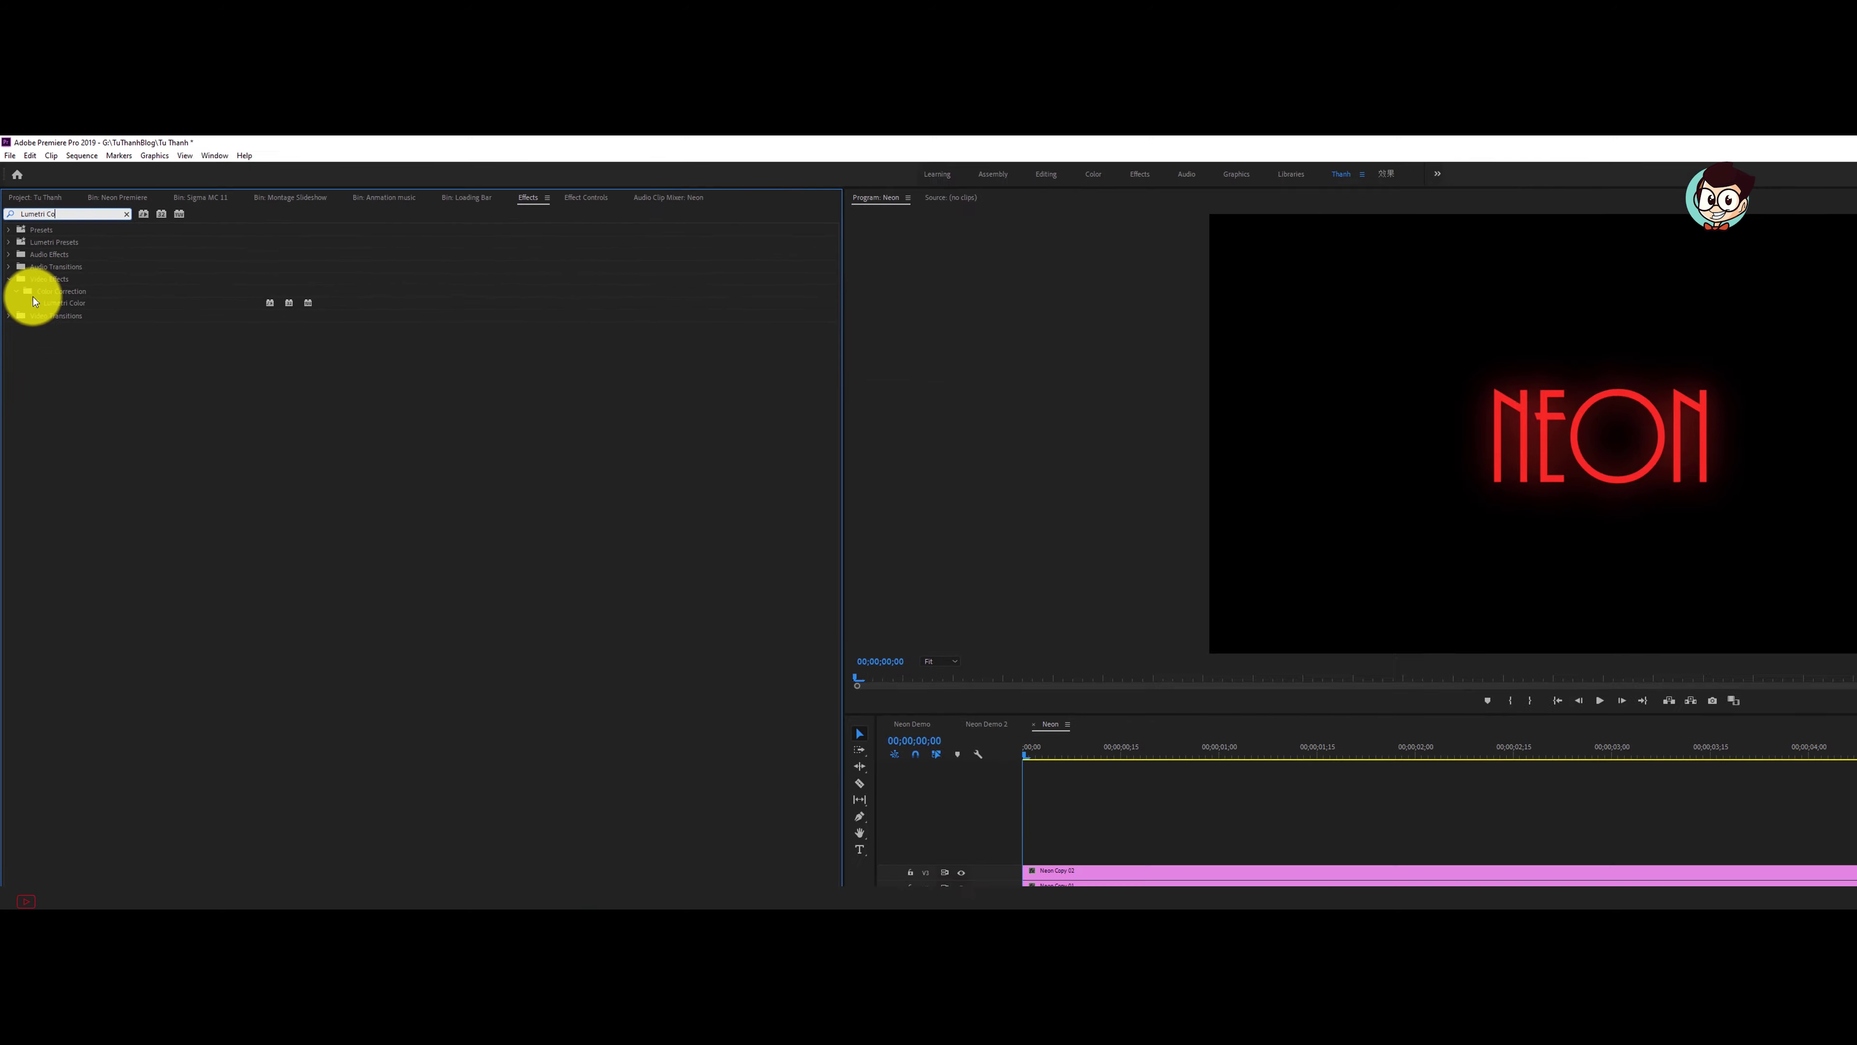
pyautogui.click(29, 268)
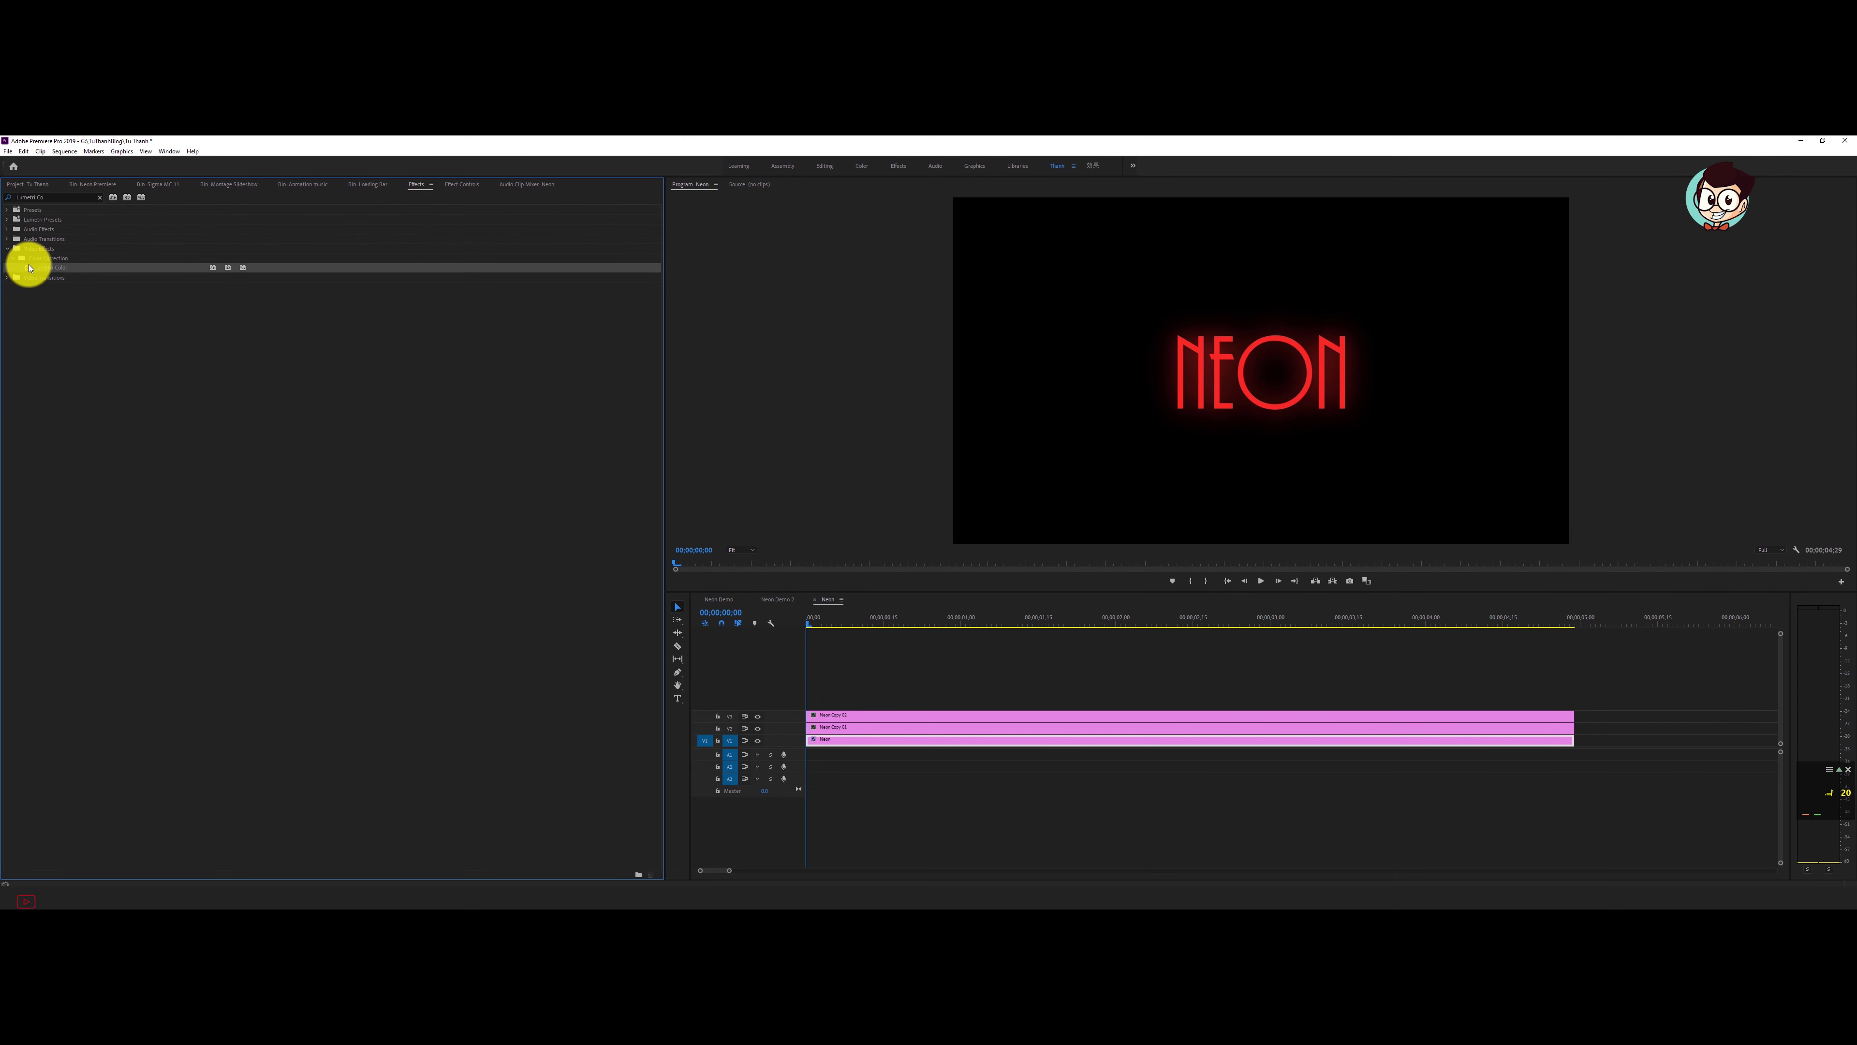
pyautogui.moveTo(30, 268); pyautogui.dragTo(831, 745)
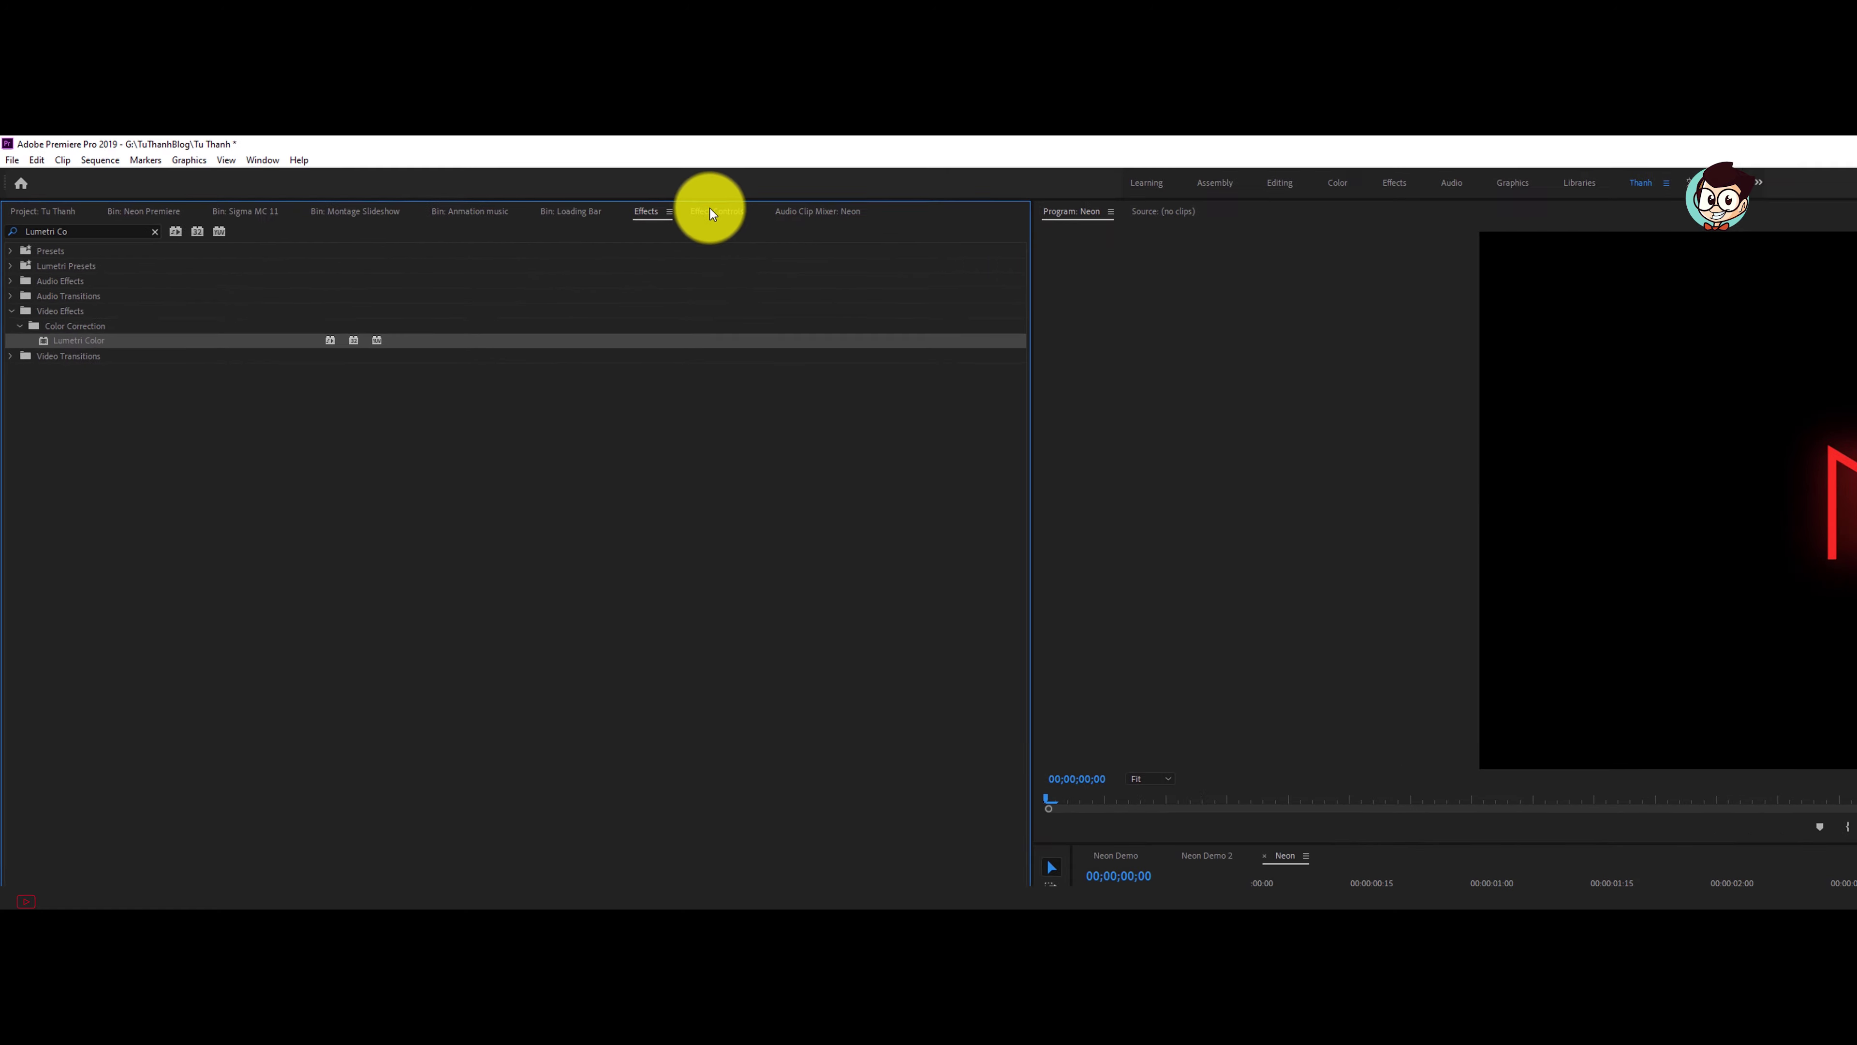
pyautogui.click(709, 213)
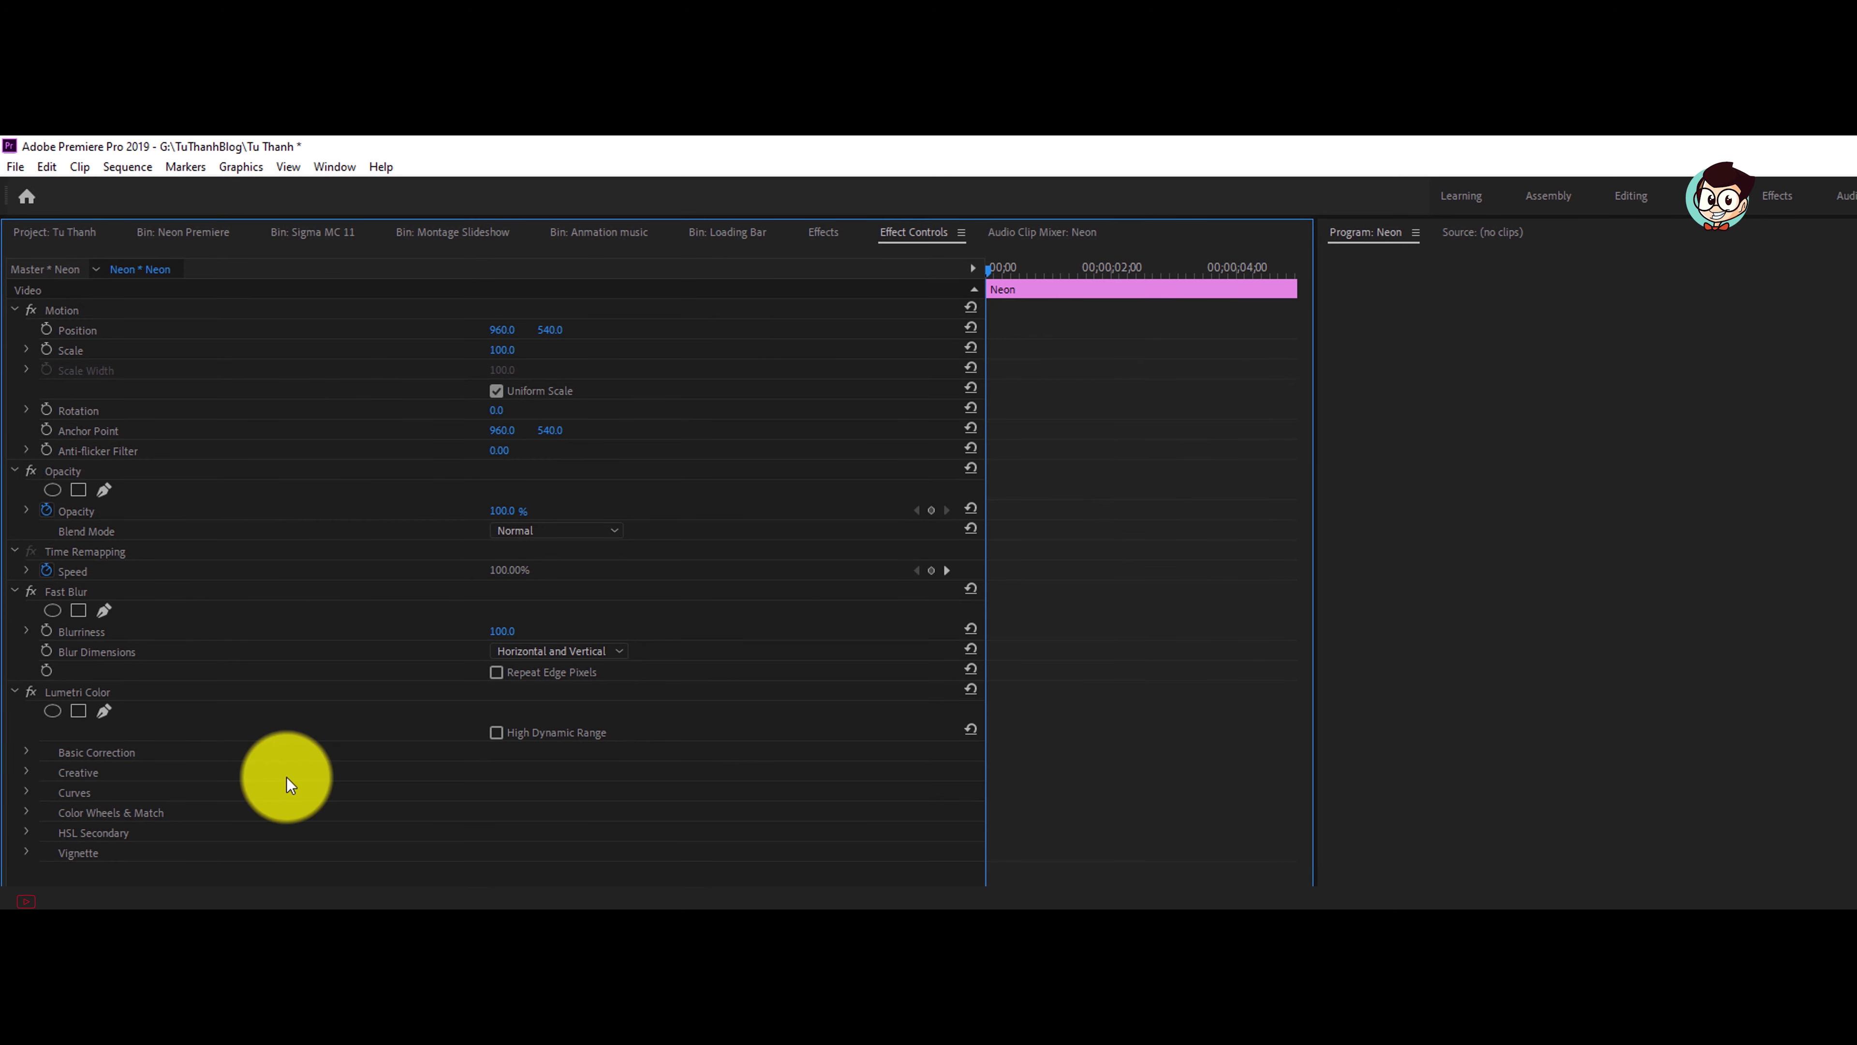
# Pull the Lumetri blue curve down and the red curve up on the base Neon clip.
pyautogui.click(27, 794)
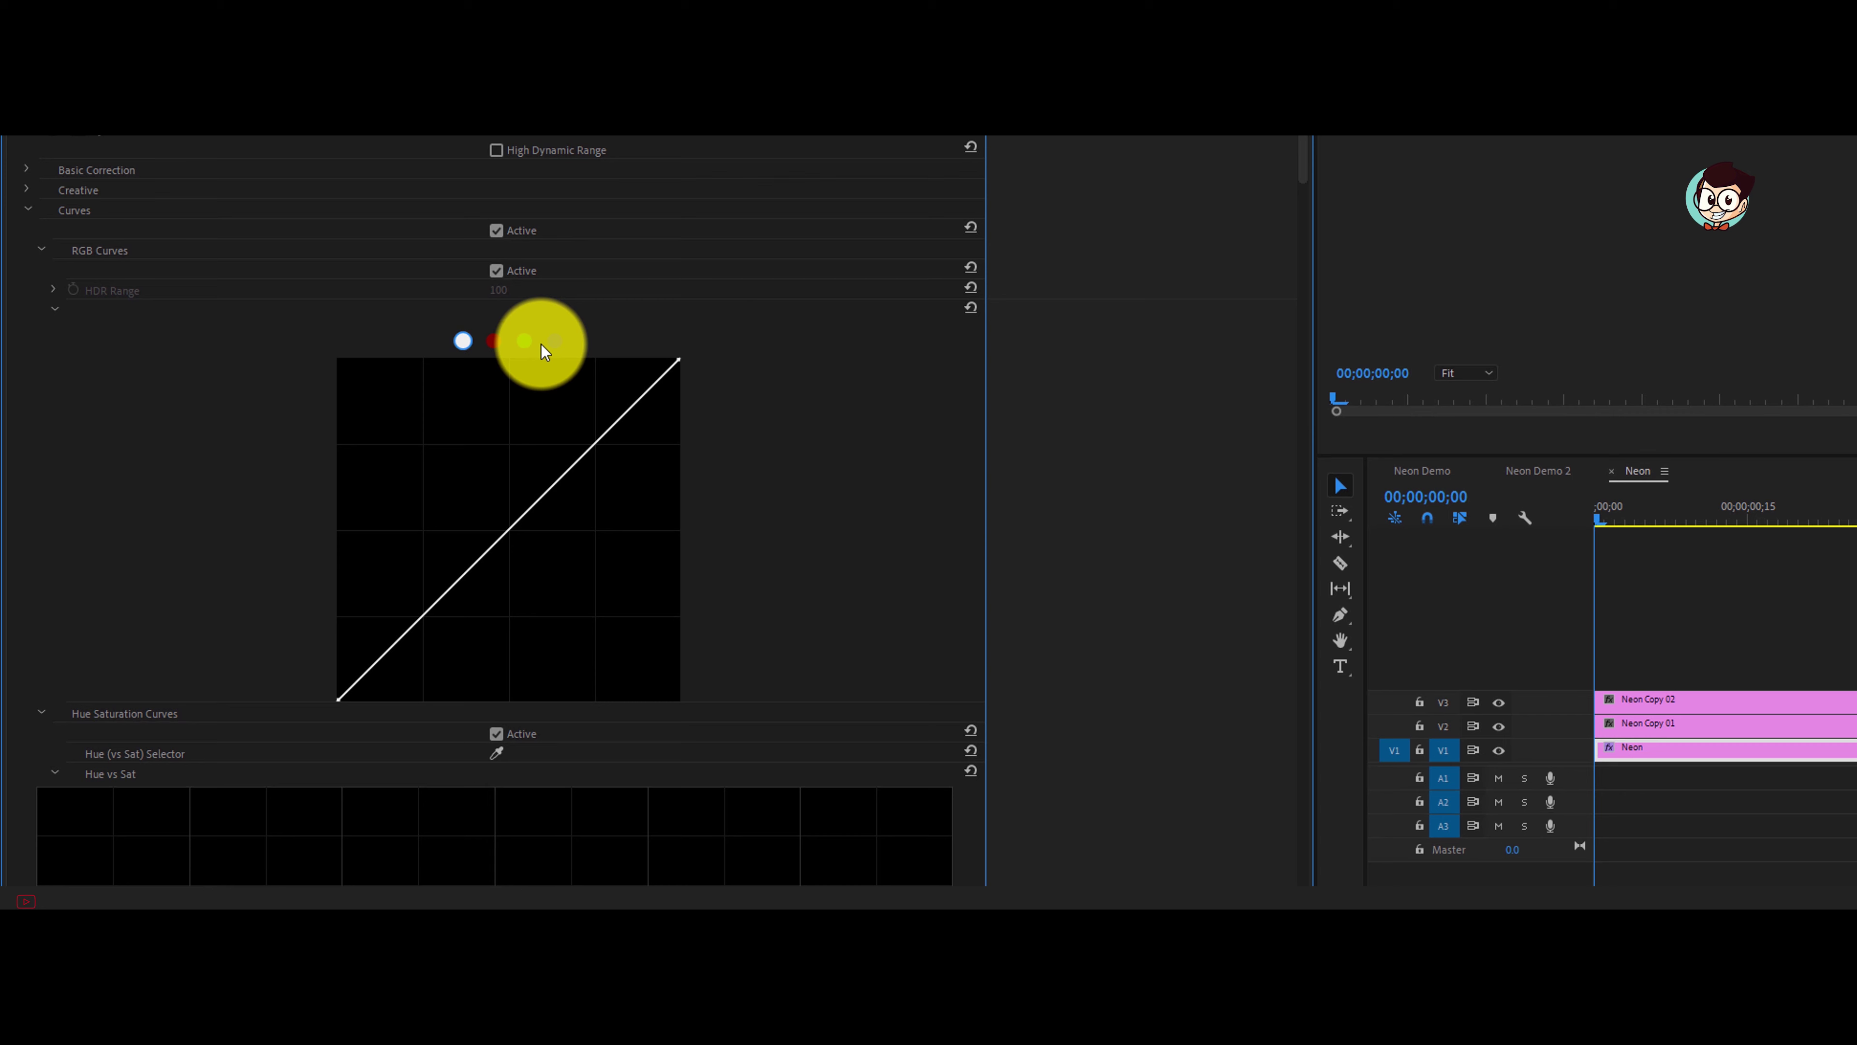
pyautogui.click(556, 344)
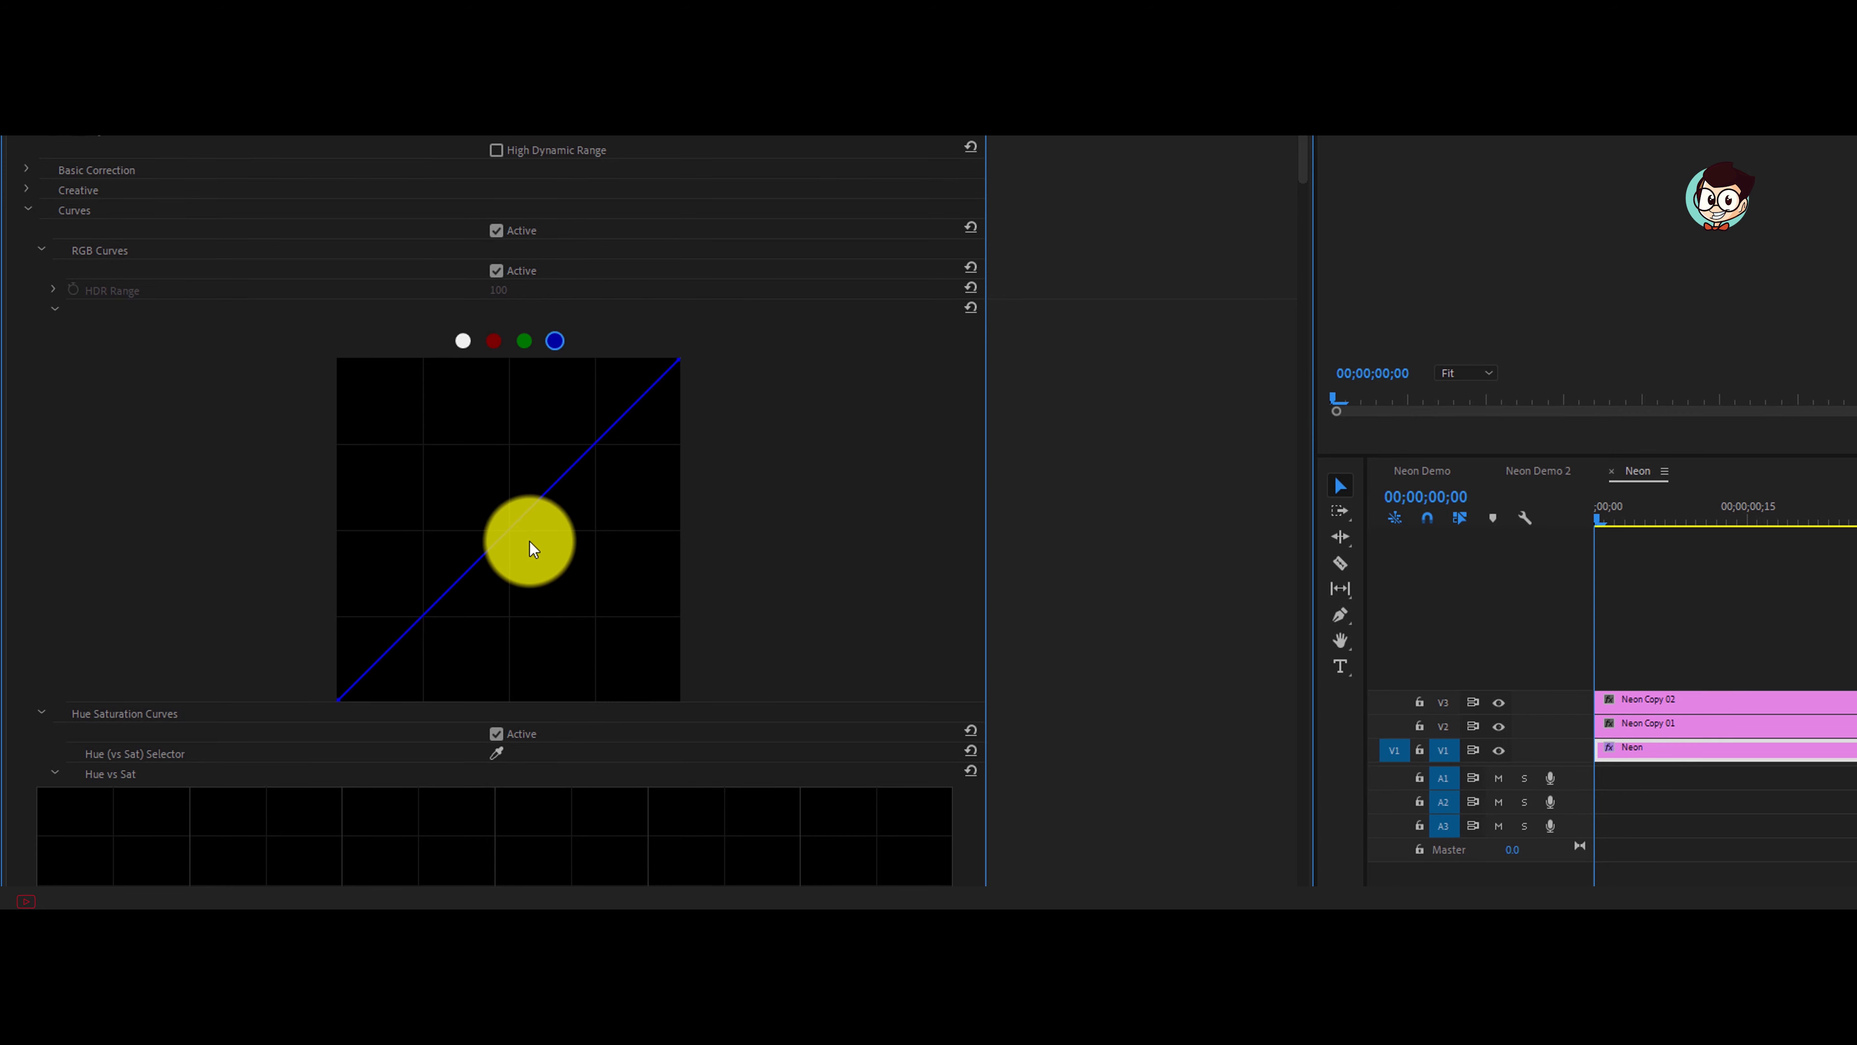
pyautogui.moveTo(512, 533); pyautogui.dragTo(546, 560)
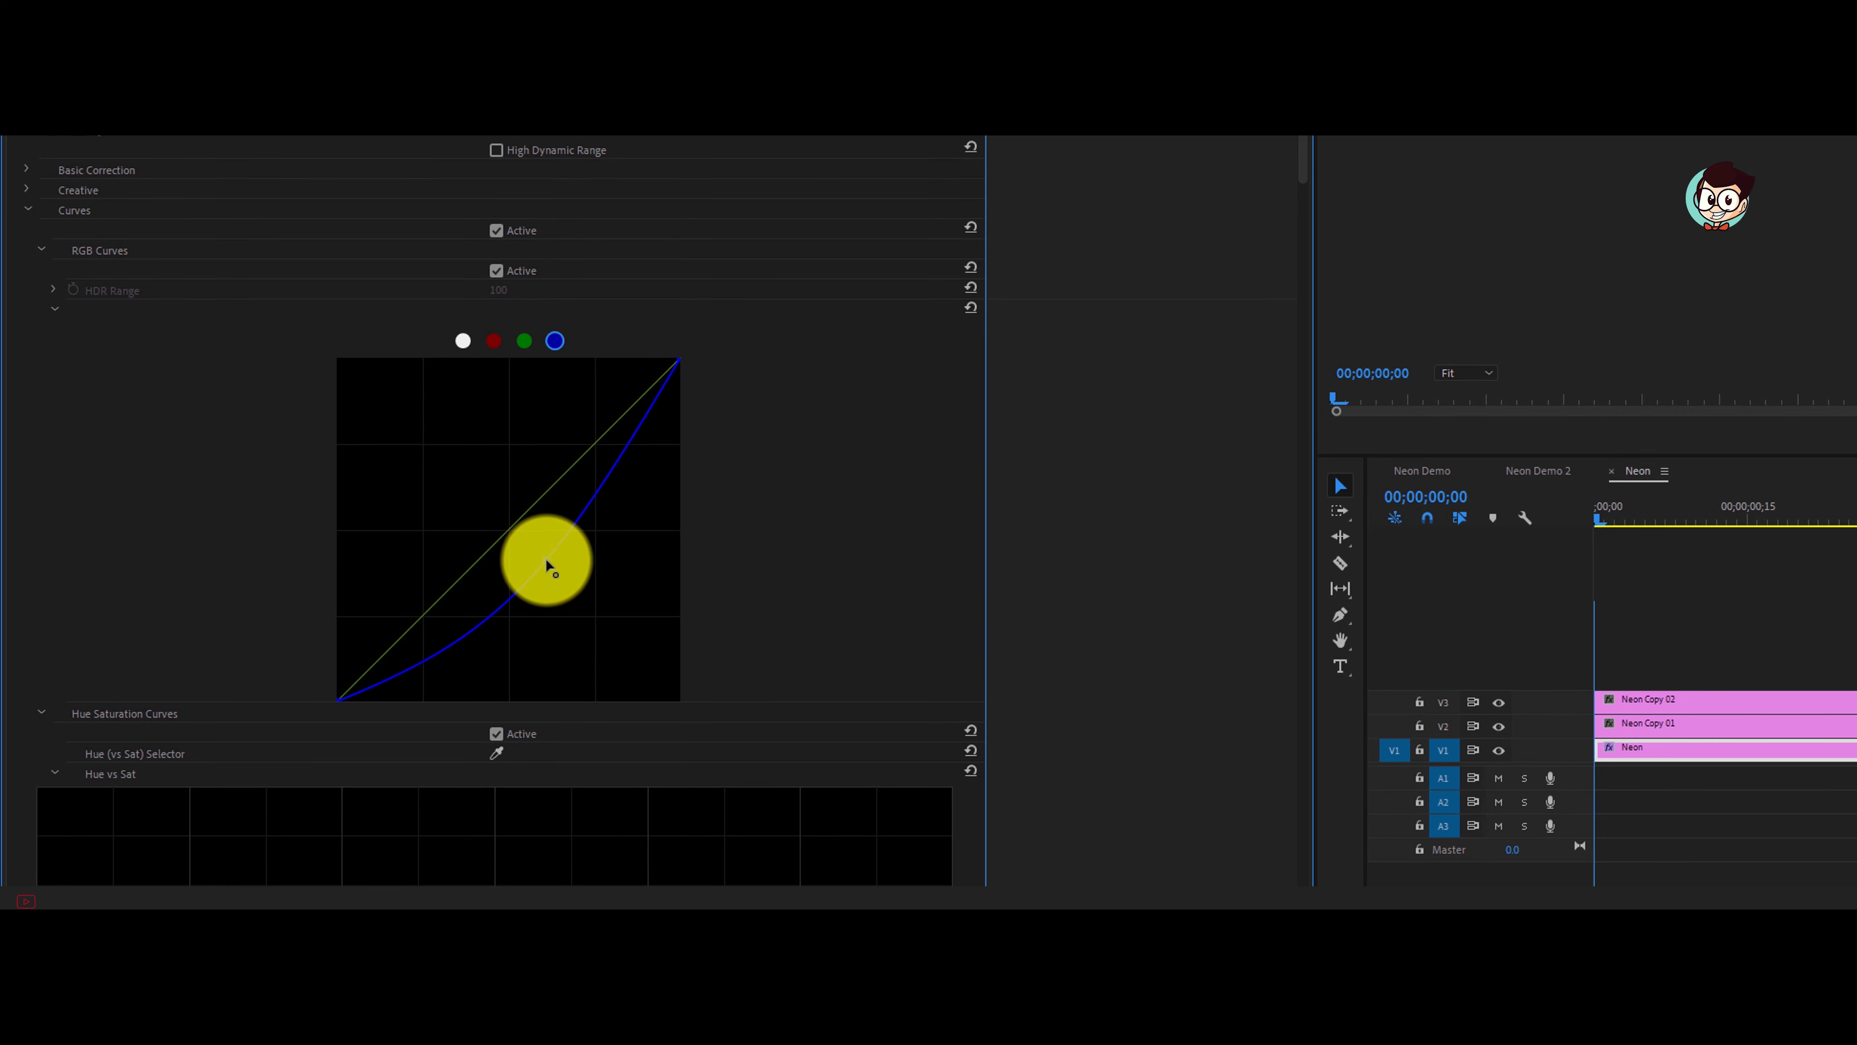
pyautogui.click(494, 343)
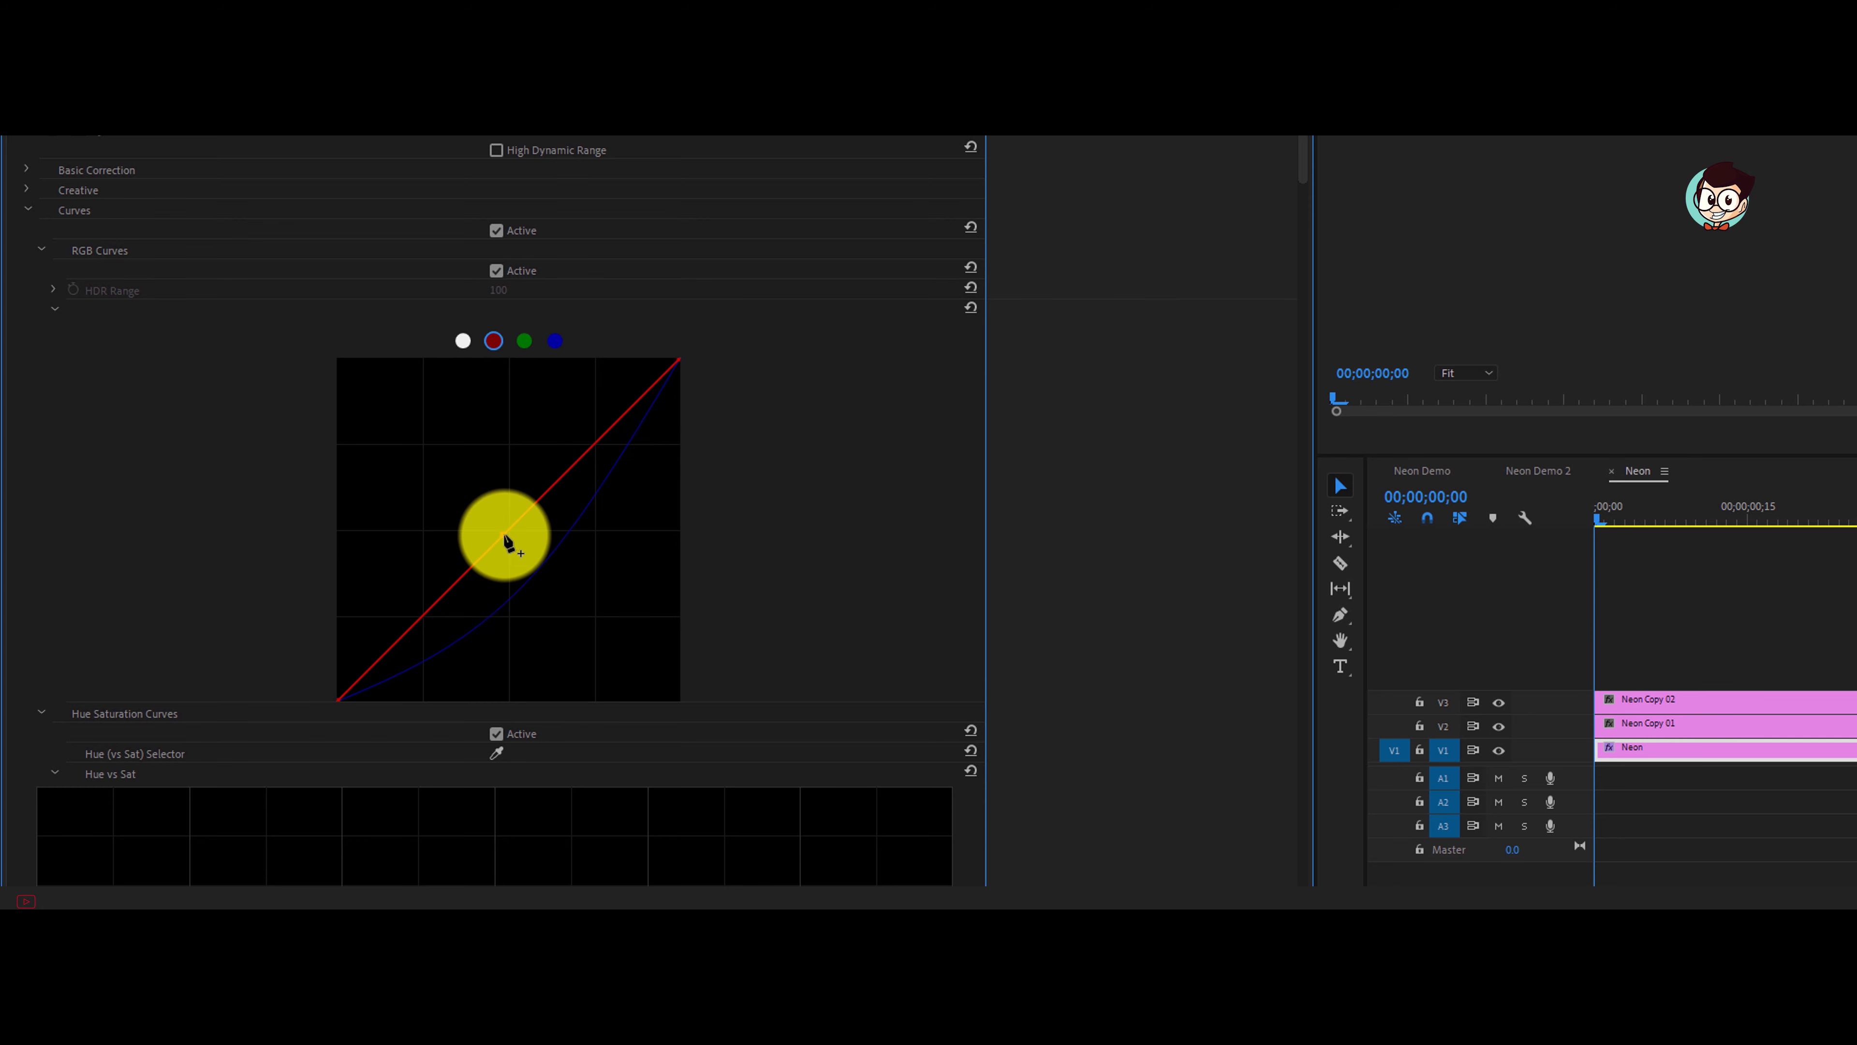
pyautogui.moveTo(479, 512); pyautogui.dragTo(460, 495)
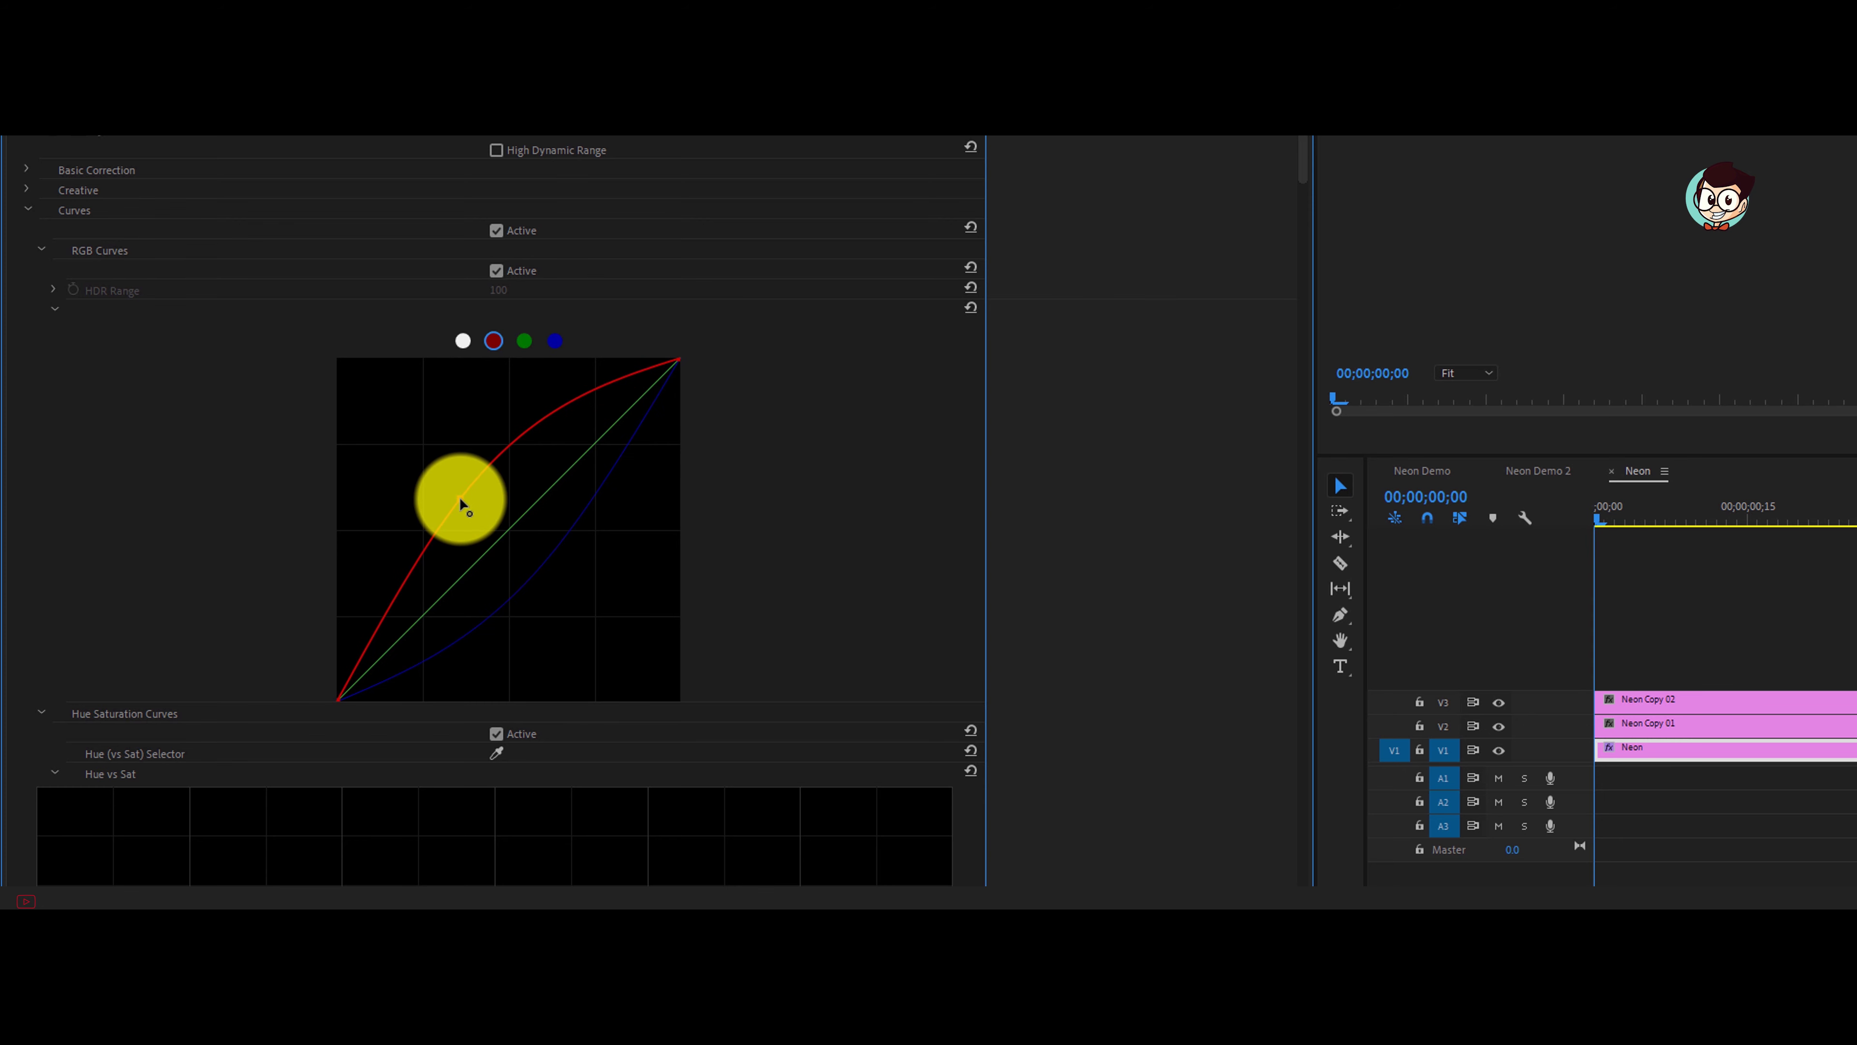
pyautogui.click(796, 621)
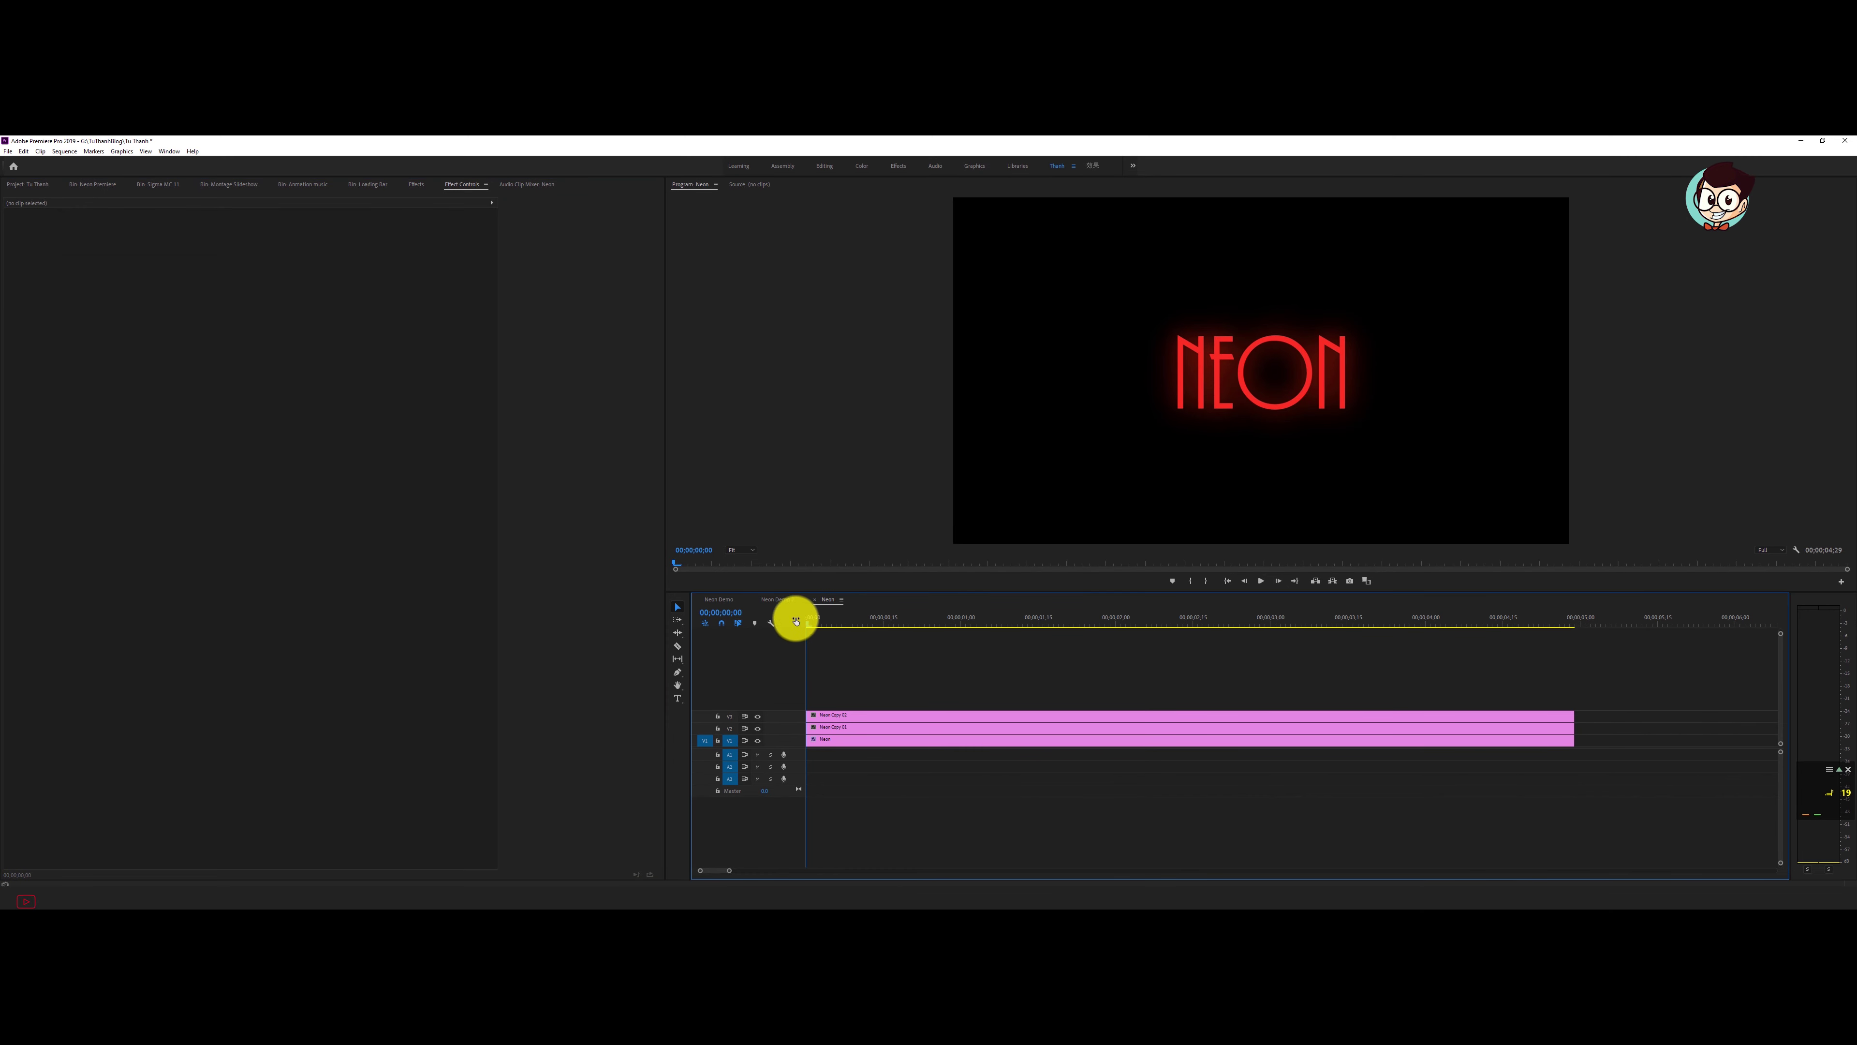
pyautogui.click(809, 623)
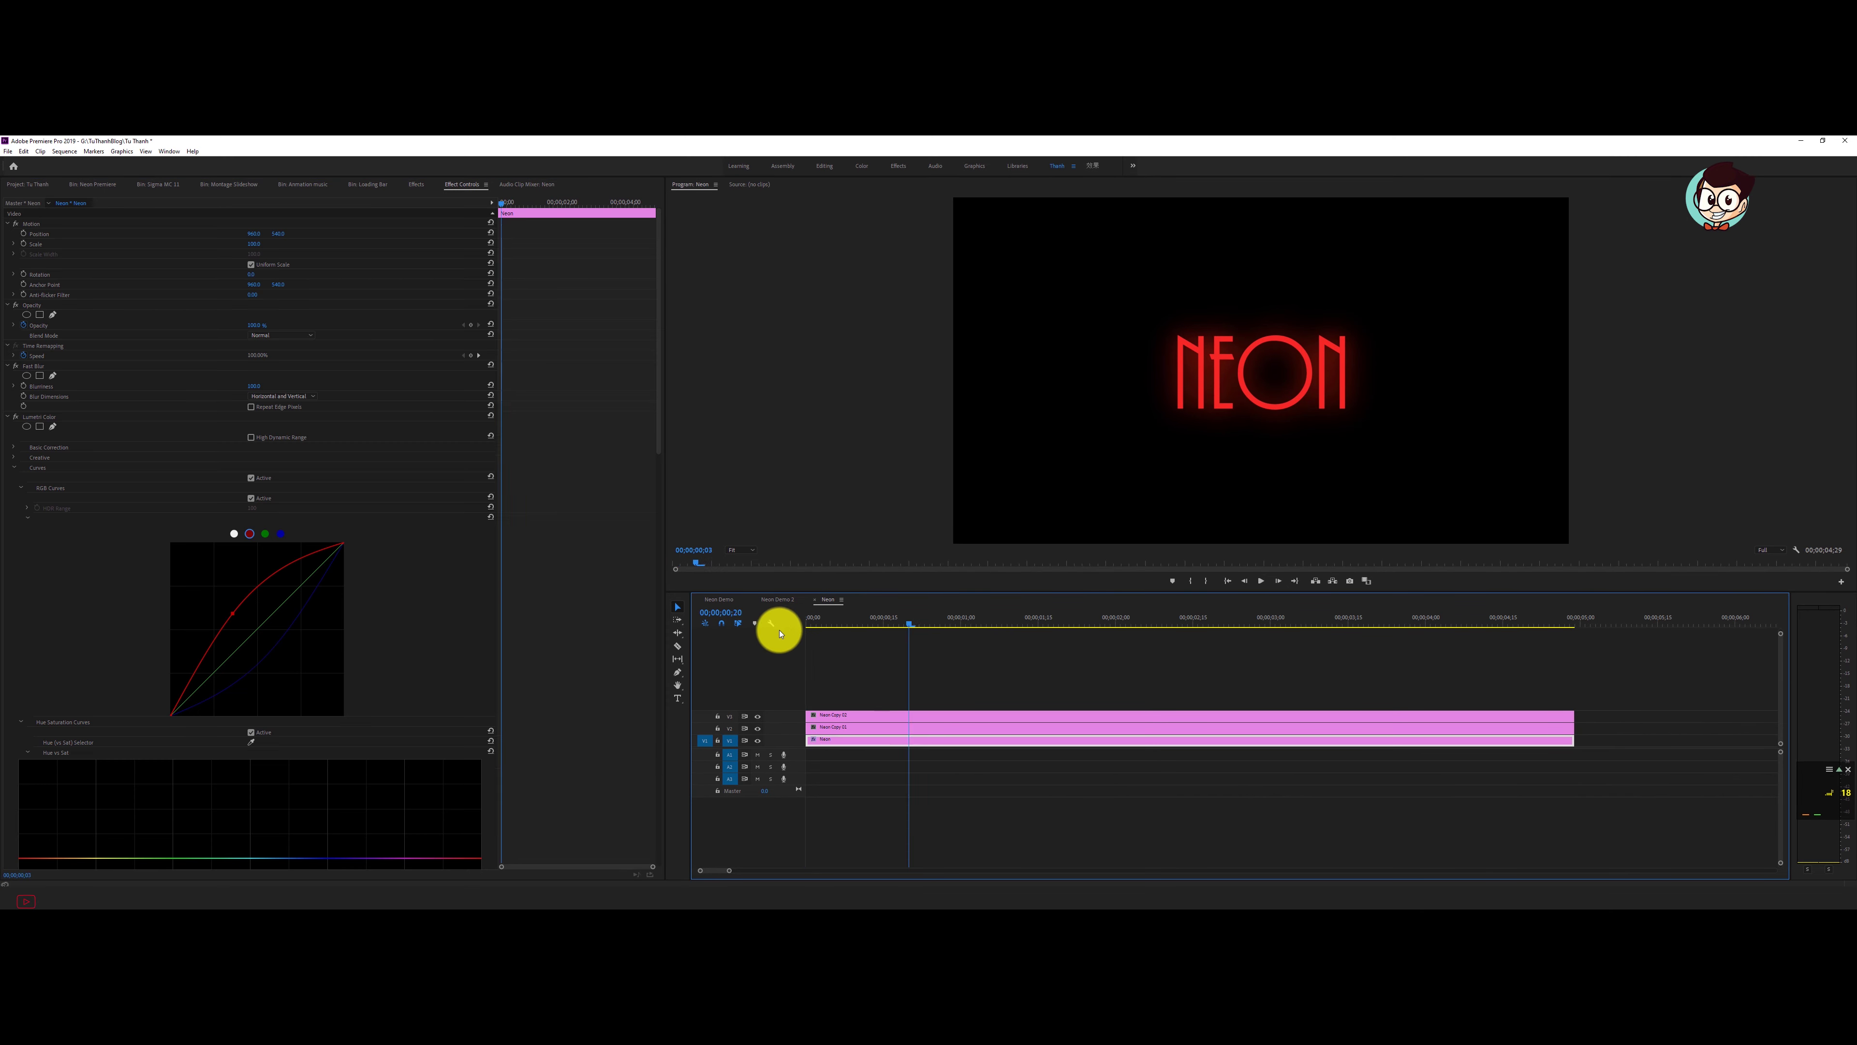
# Find Fast Blur in Effects and apply it to the Neon Copy 01 clip.
pyautogui.click(414, 187)
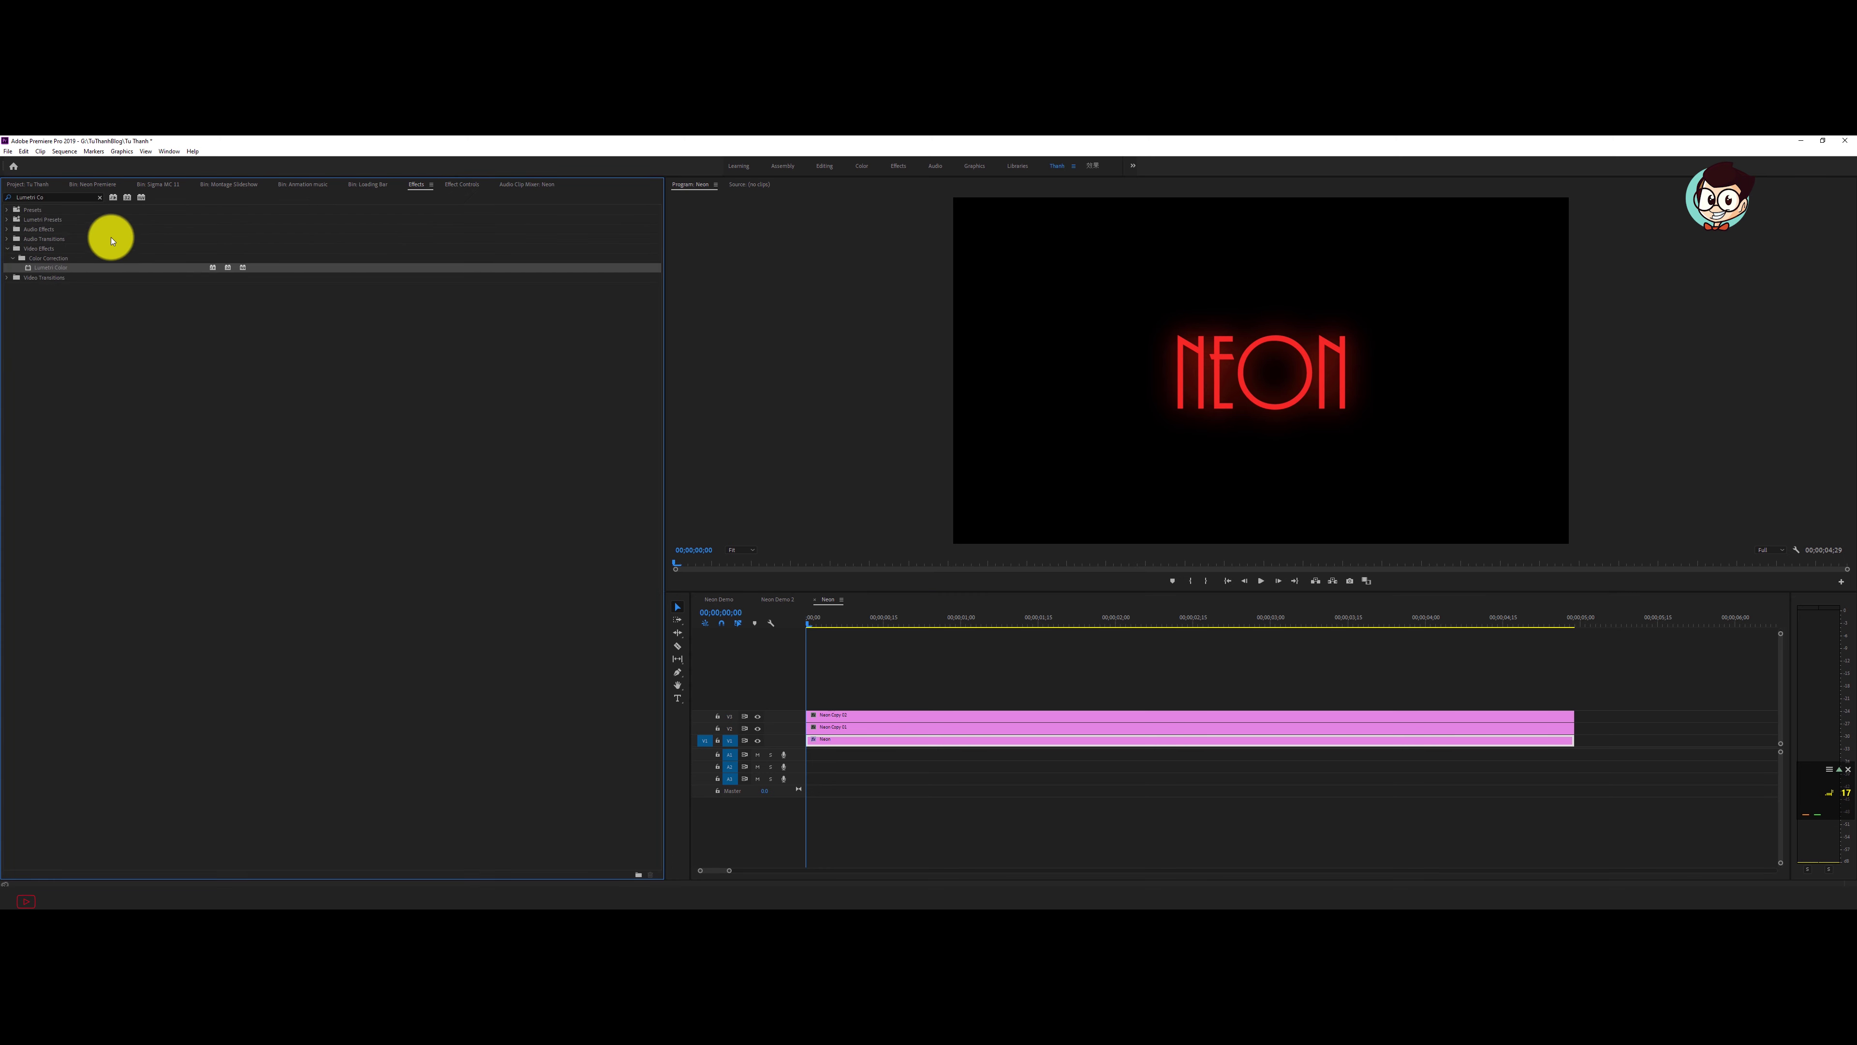
pyautogui.click(200, 260)
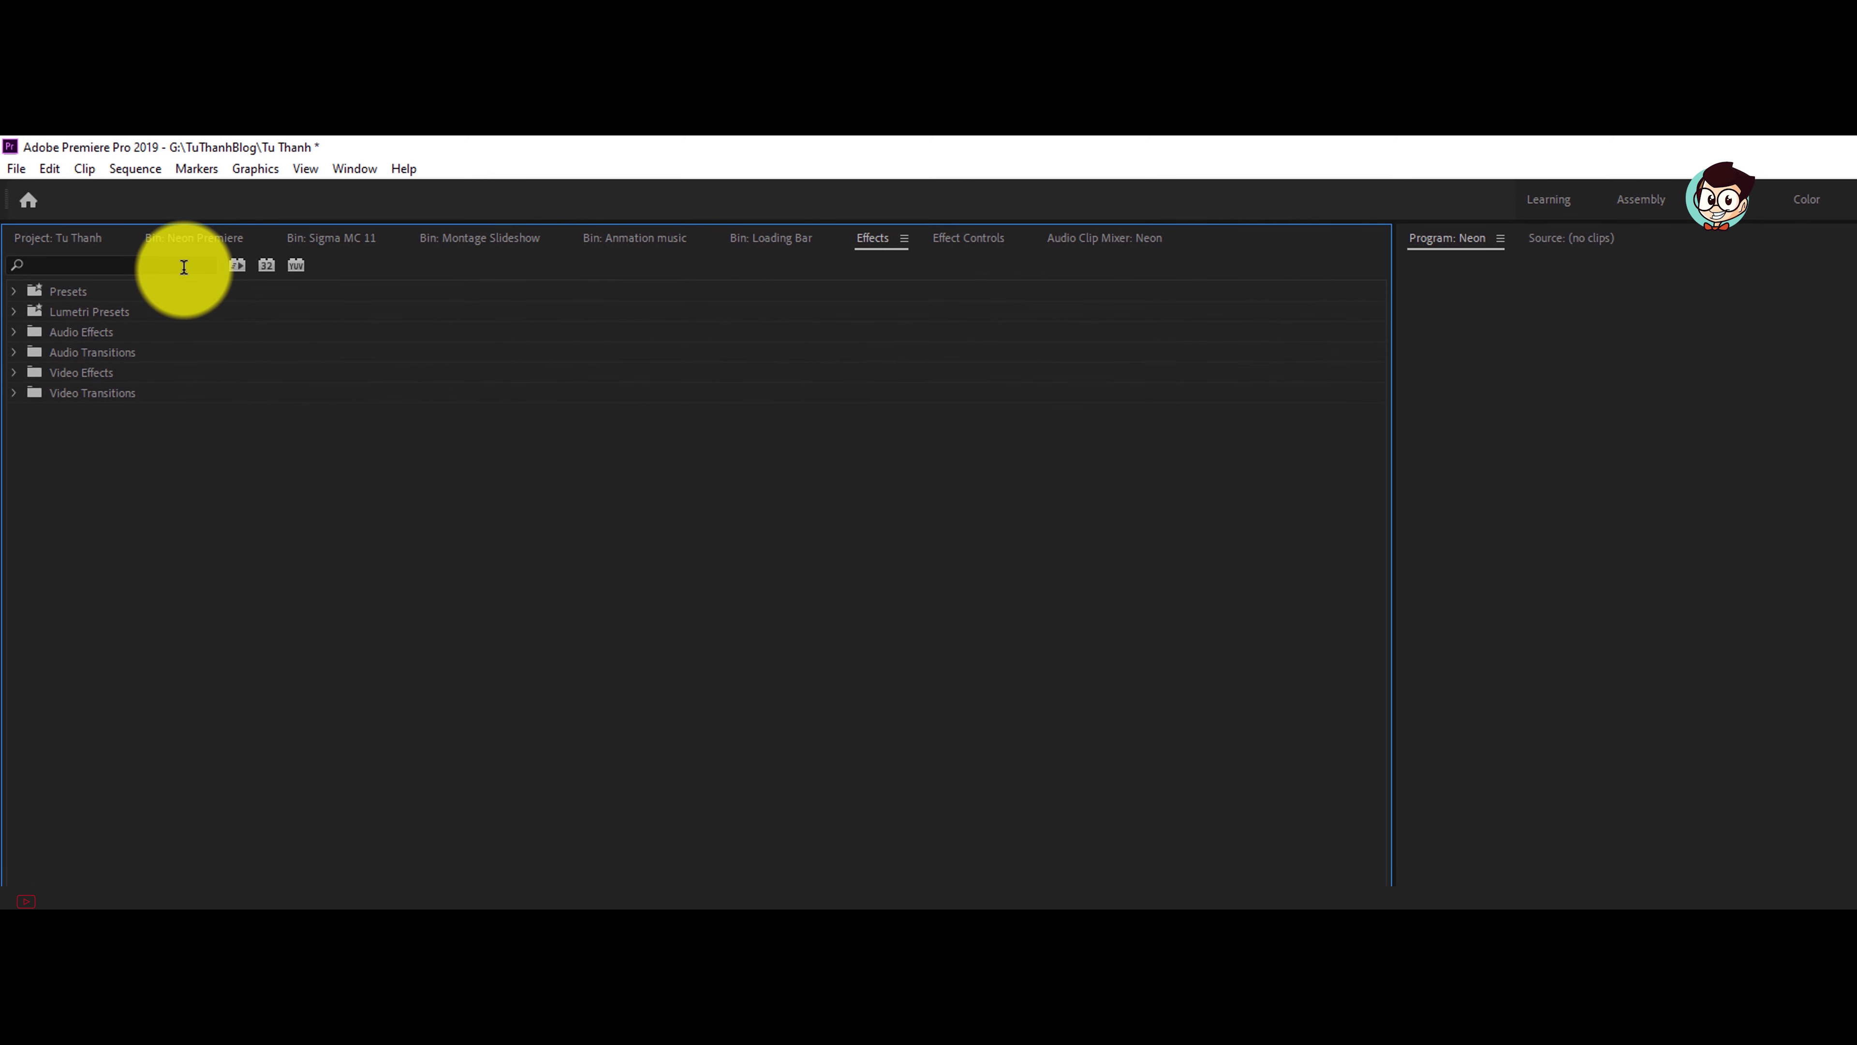
pyautogui.click(187, 265)
pyautogui.write('Fasst')
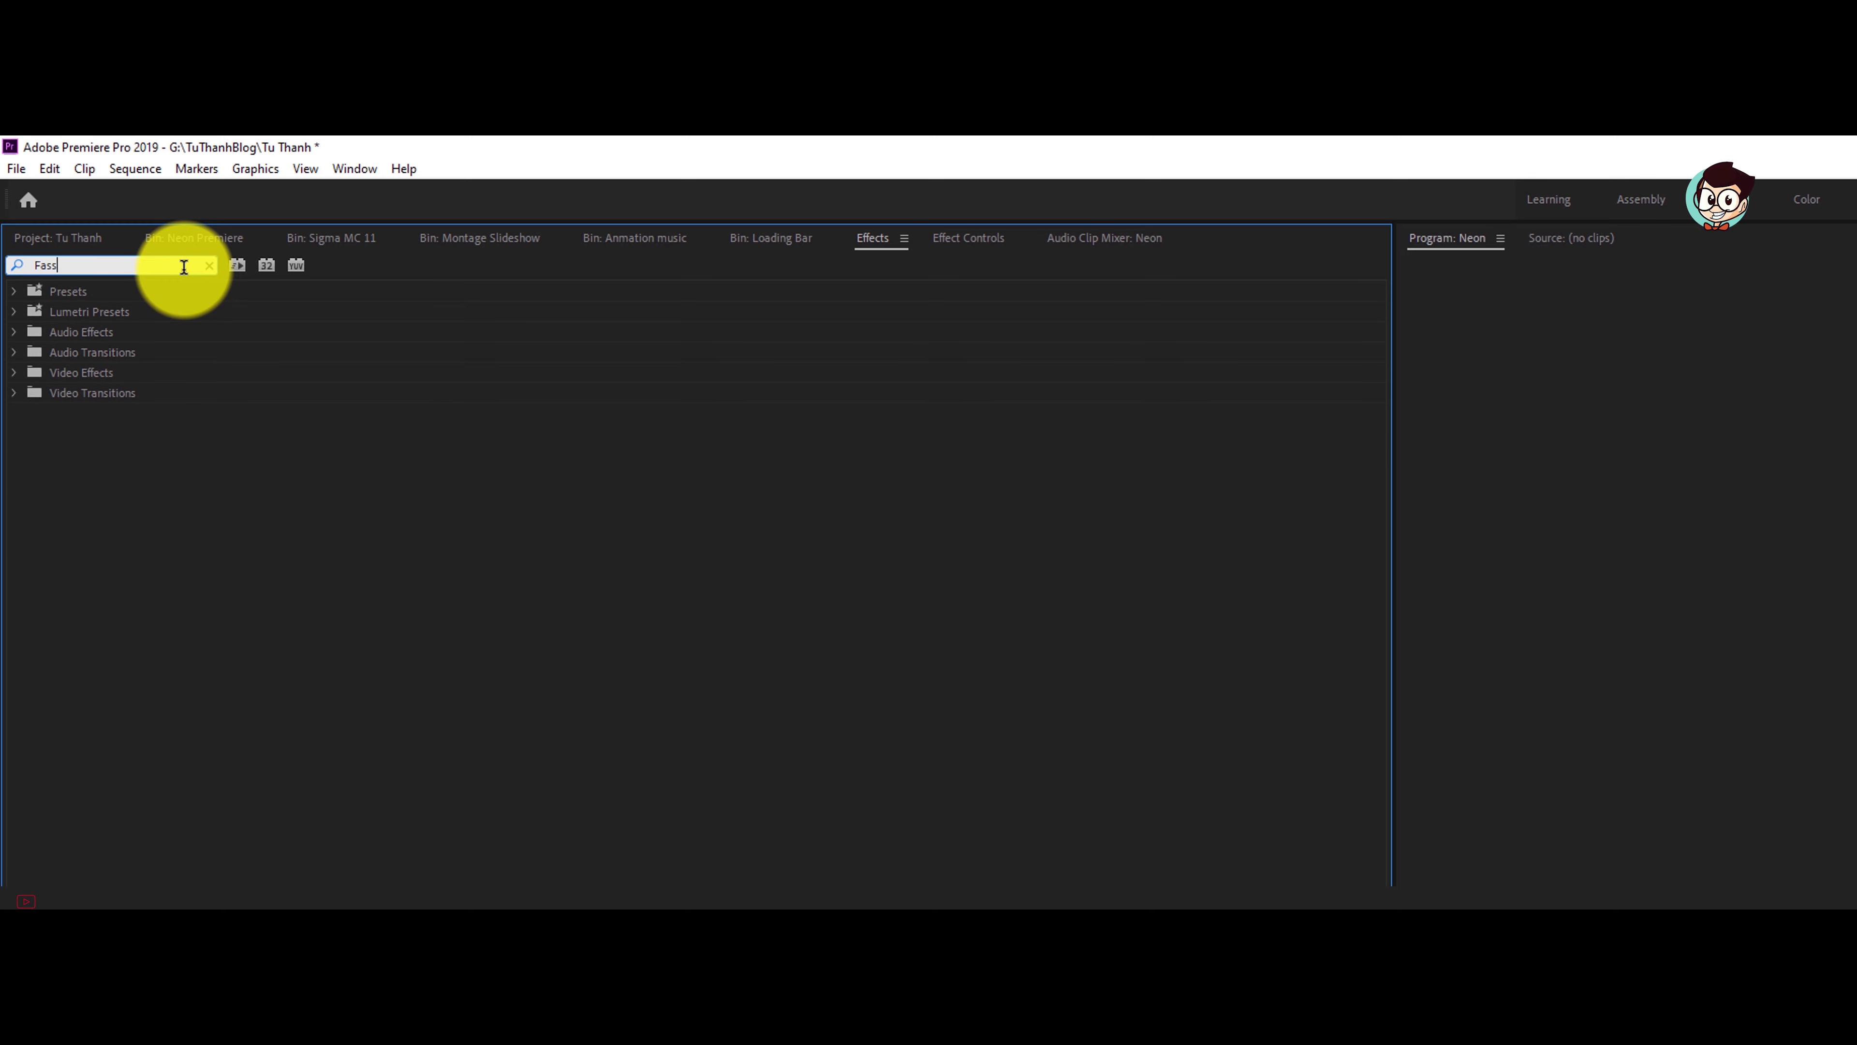
pyautogui.press('BackSpace')
pyautogui.write('t Blur')
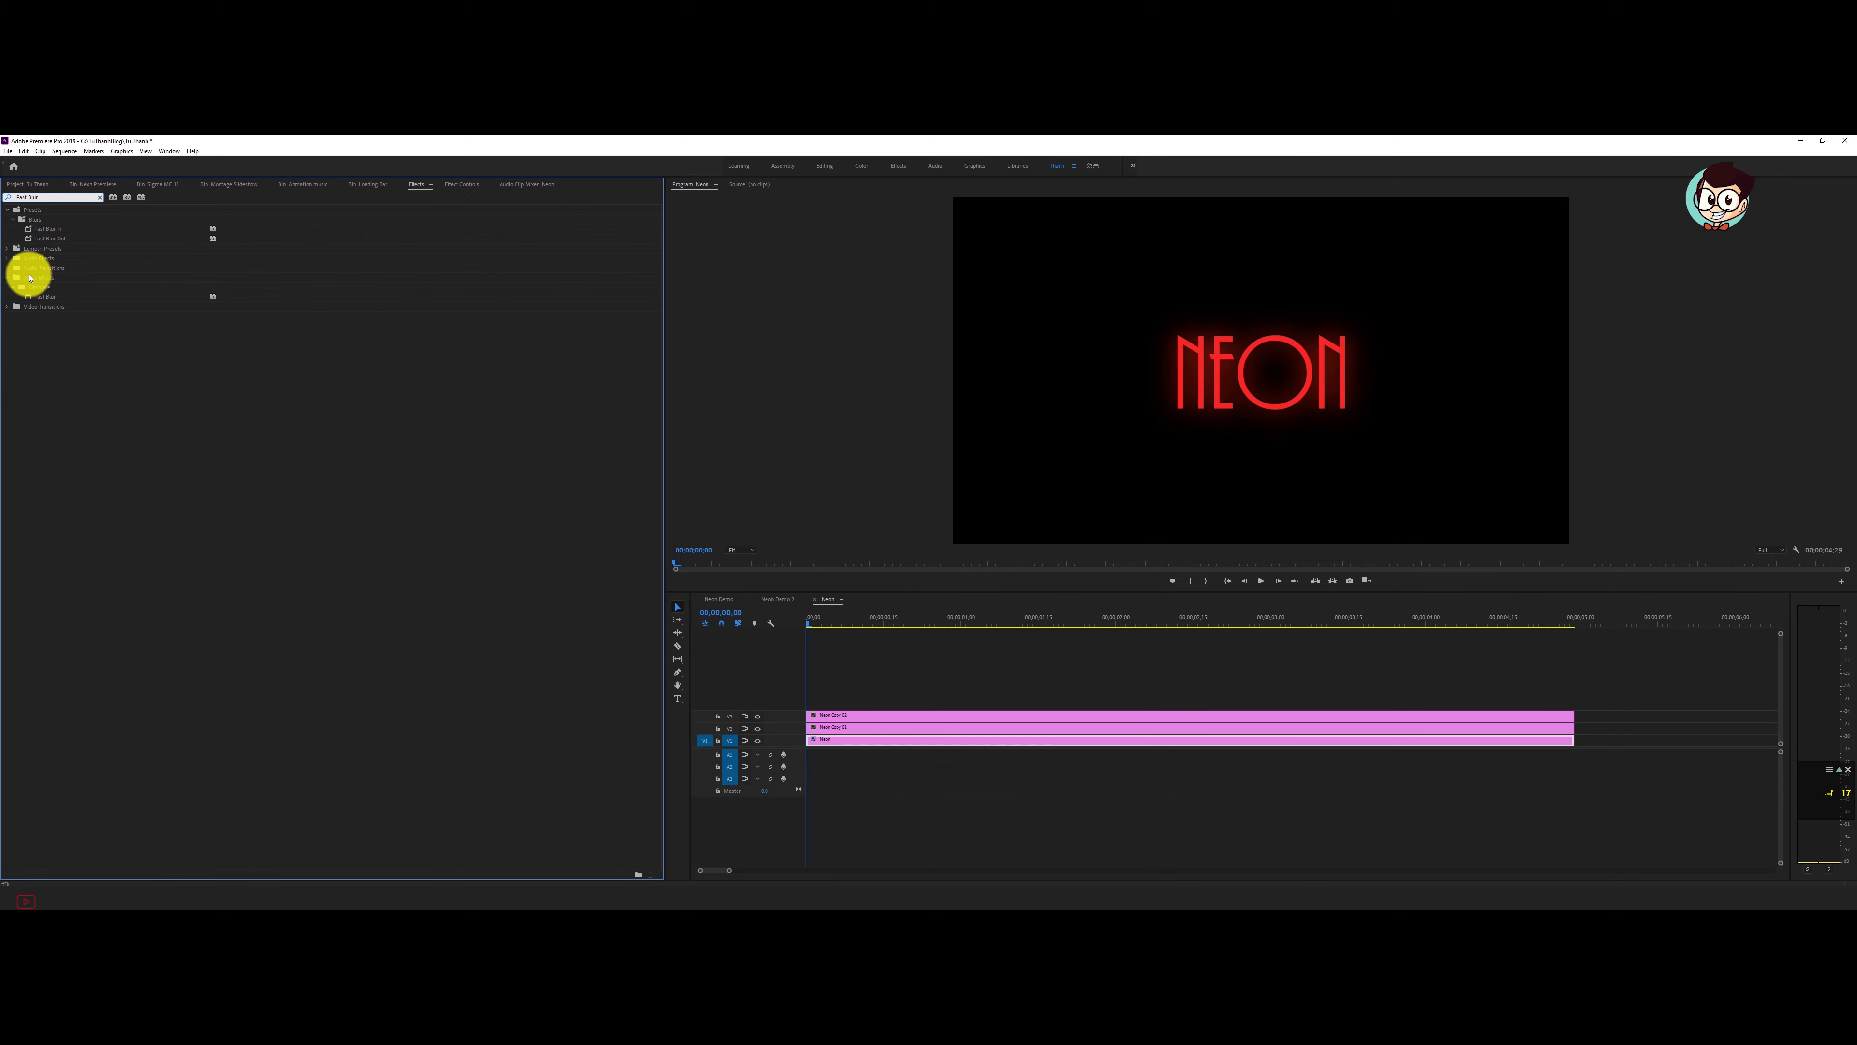
pyautogui.moveTo(27, 300); pyautogui.dragTo(887, 734)
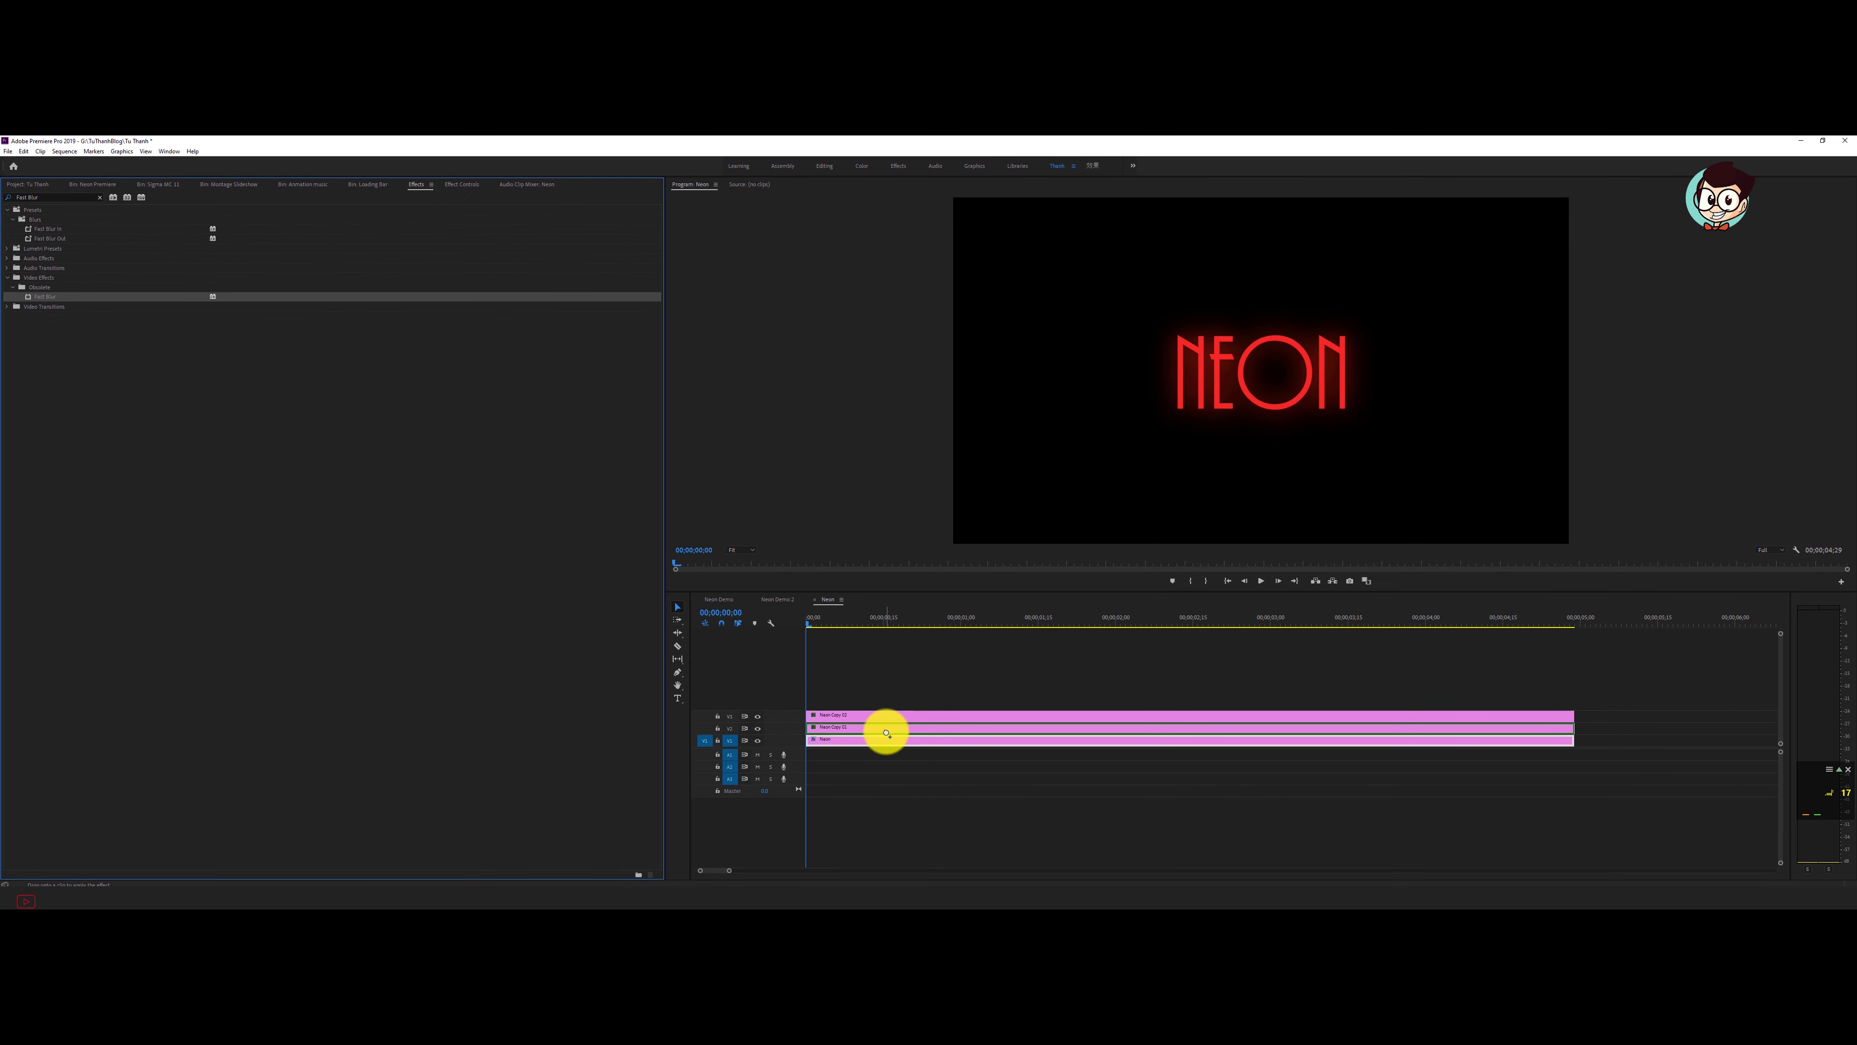
# Set Neon Copy 01's Fast Blur Blurriness to 50.
pyautogui.click(839, 726)
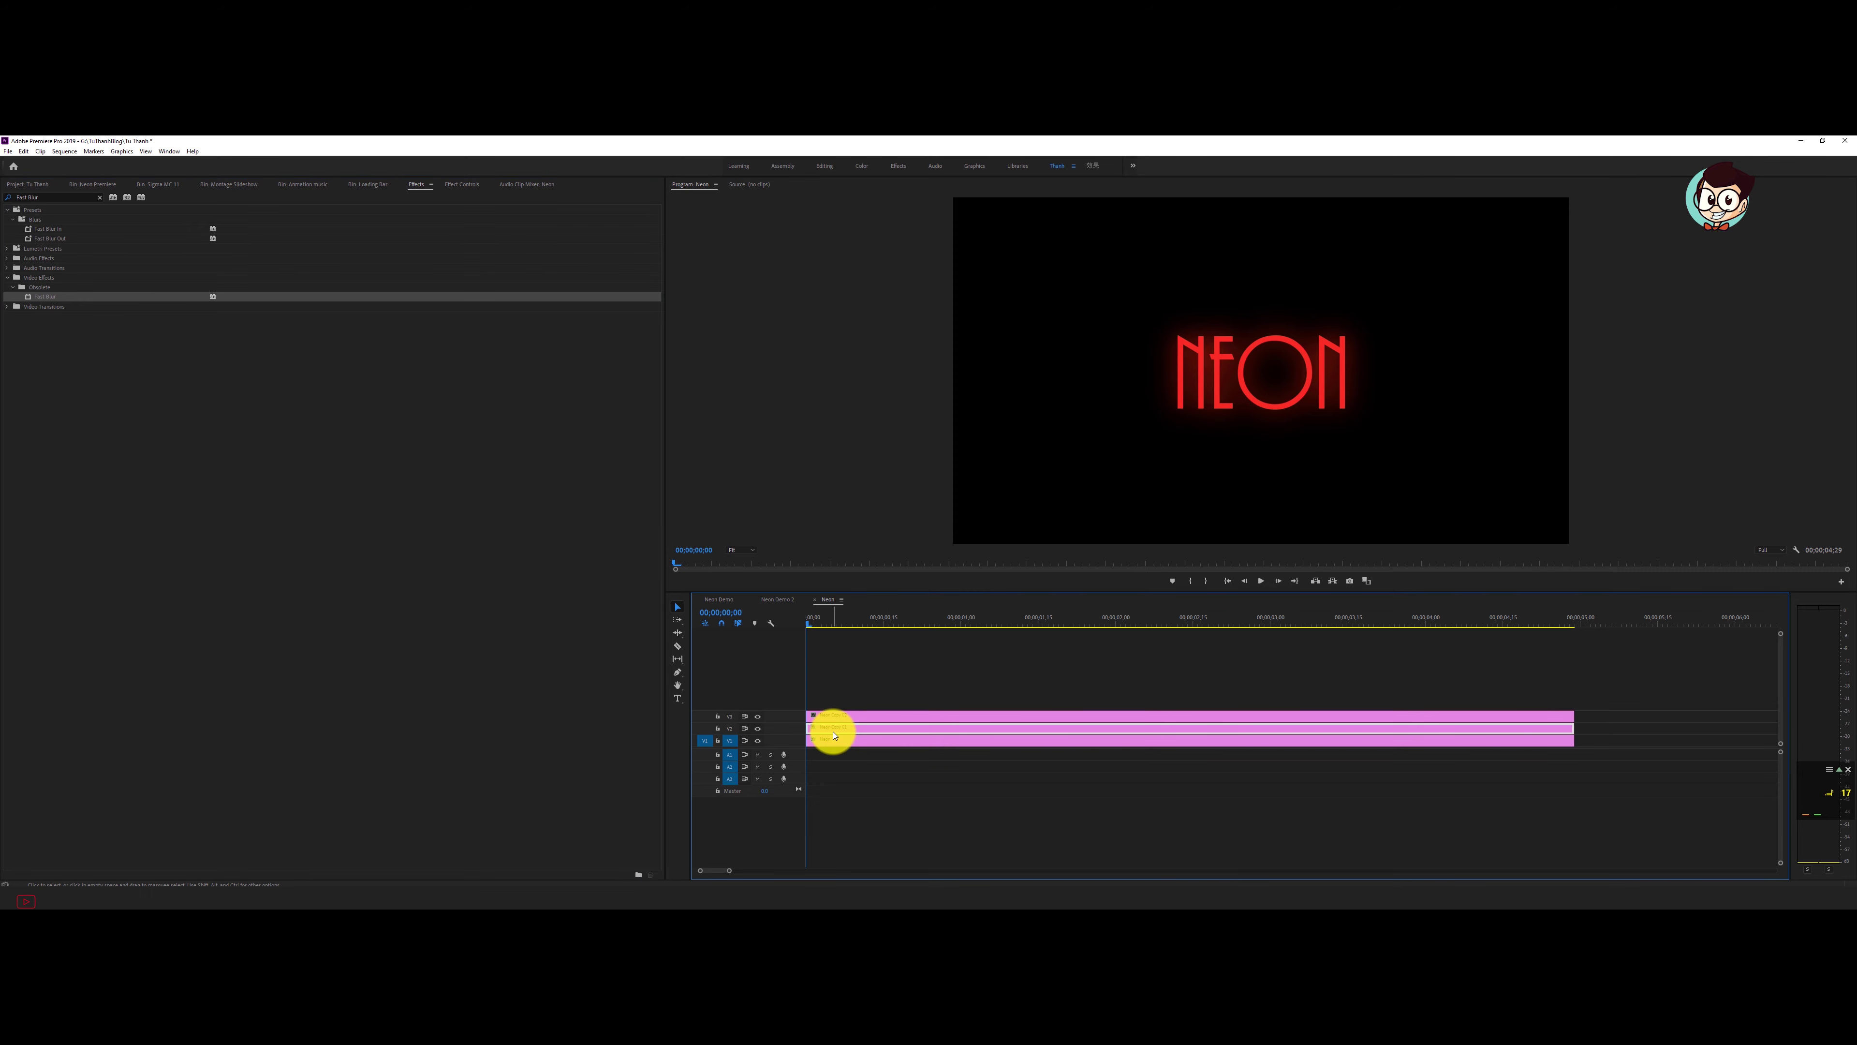
pyautogui.click(471, 187)
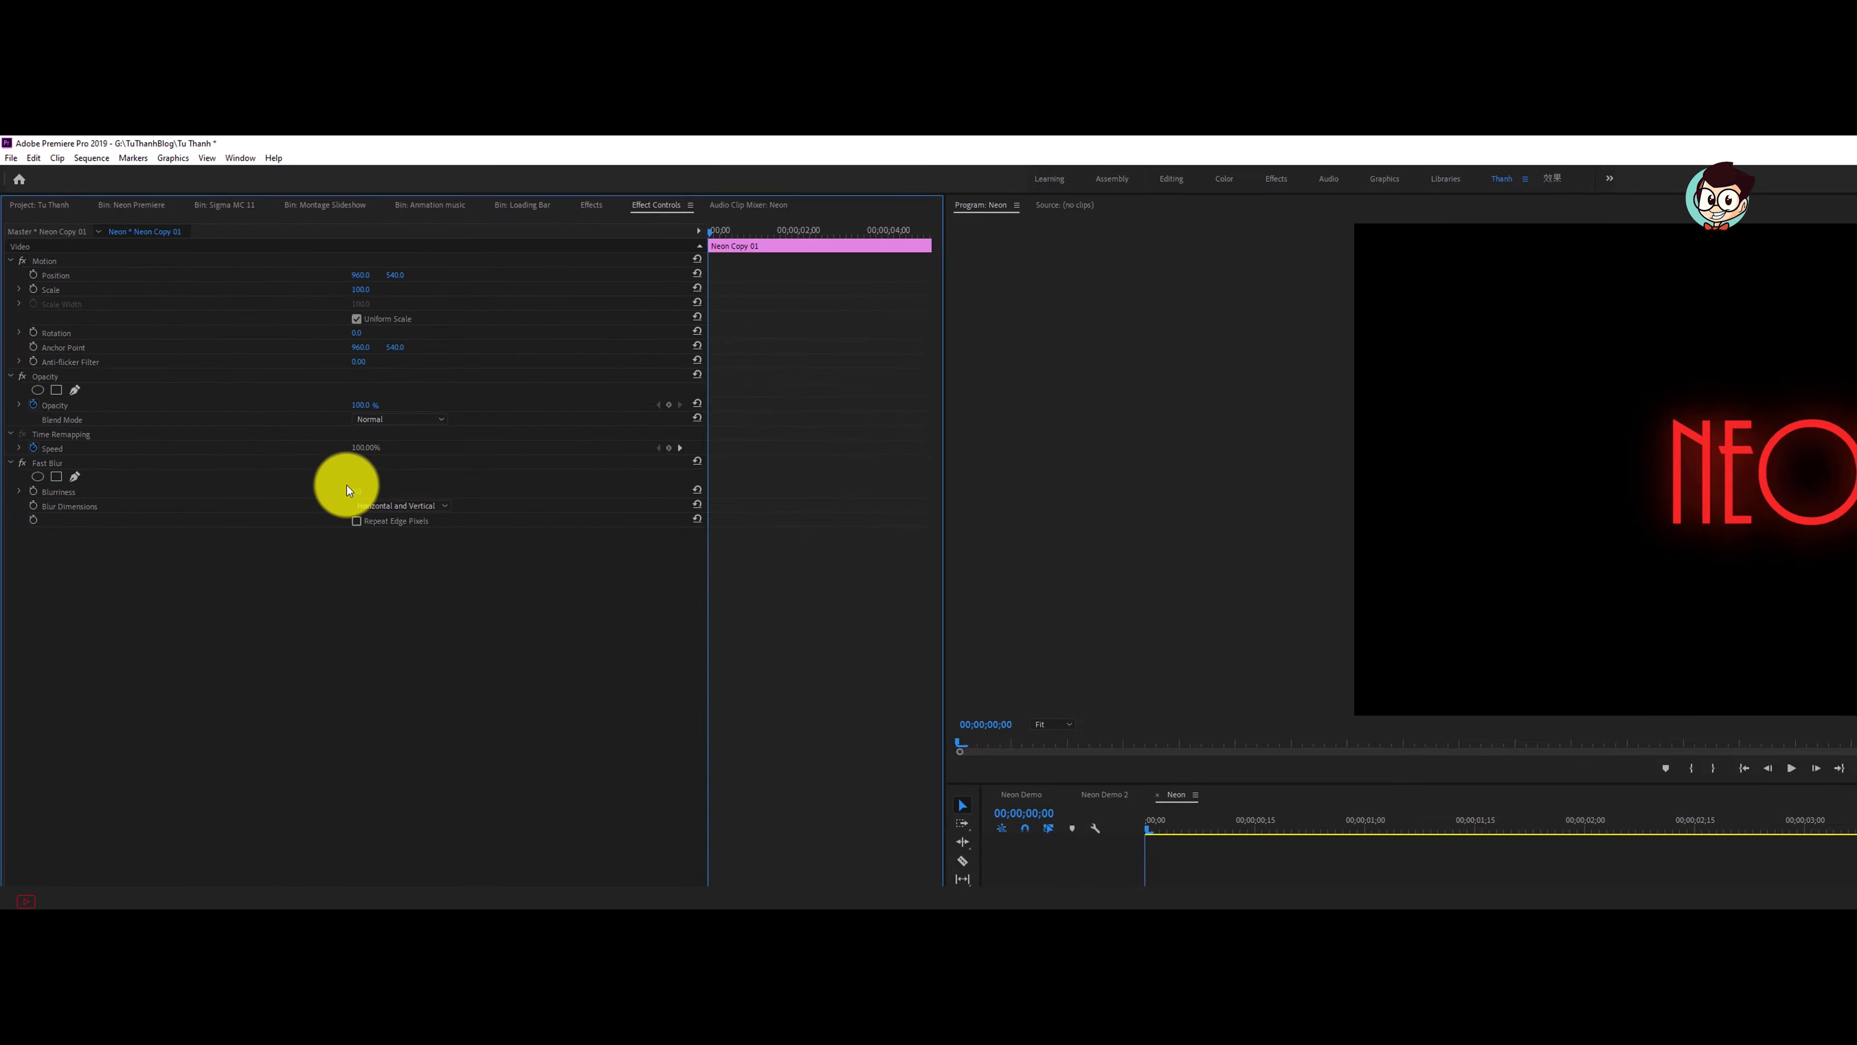
pyautogui.click(261, 384)
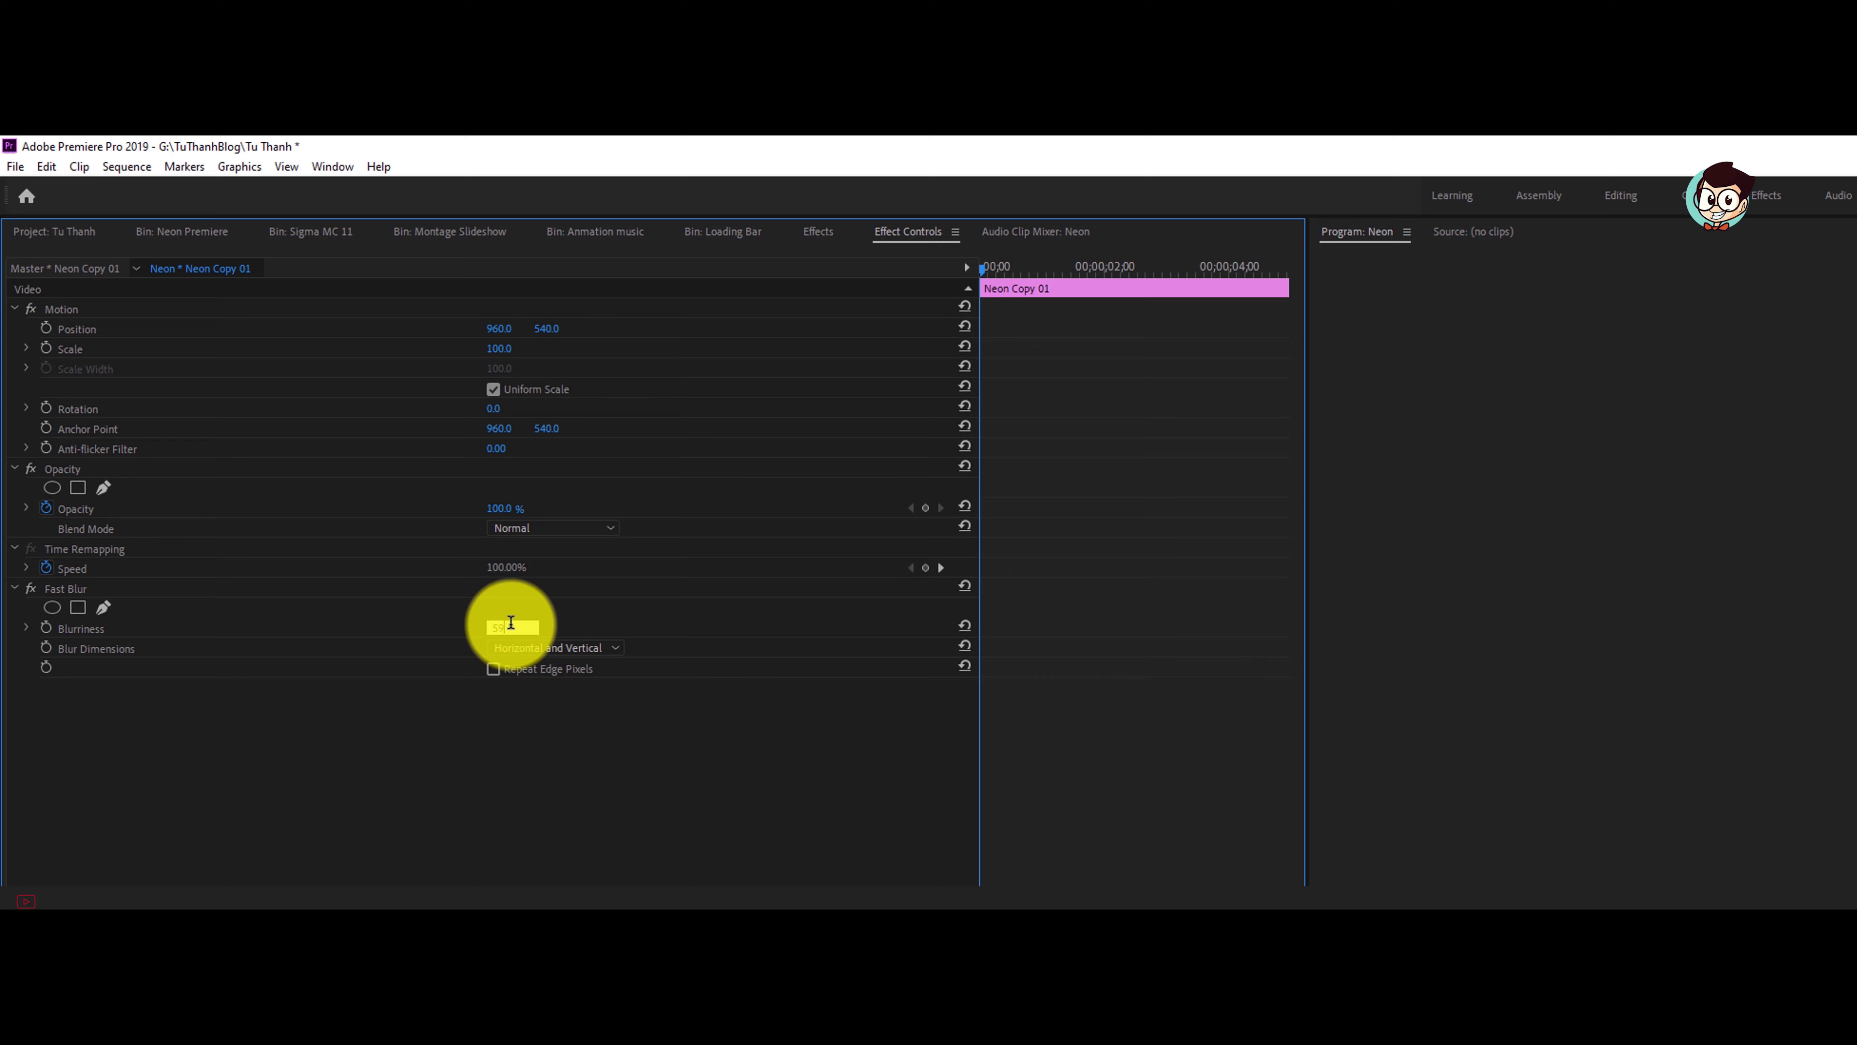
pyautogui.click(1363, 732)
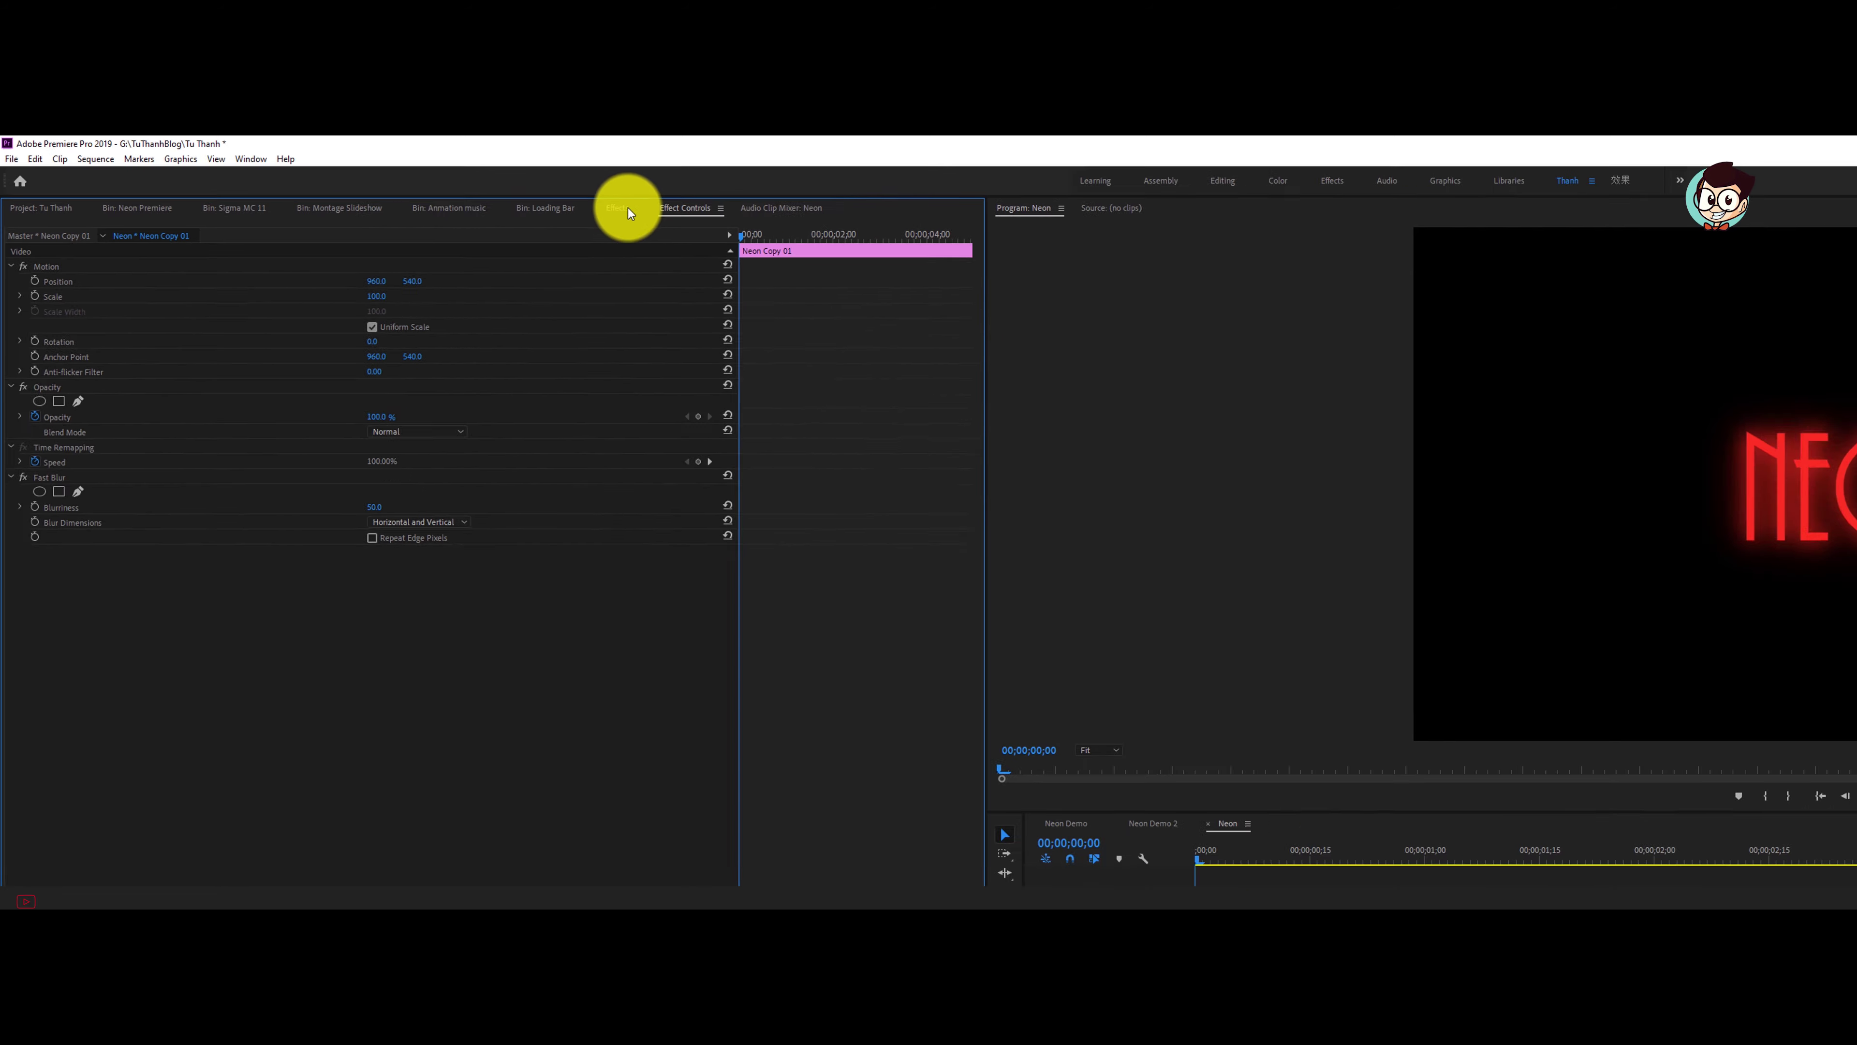
pyautogui.click(819, 232)
pyautogui.click(100, 198)
pyautogui.write('Lumetri Co')
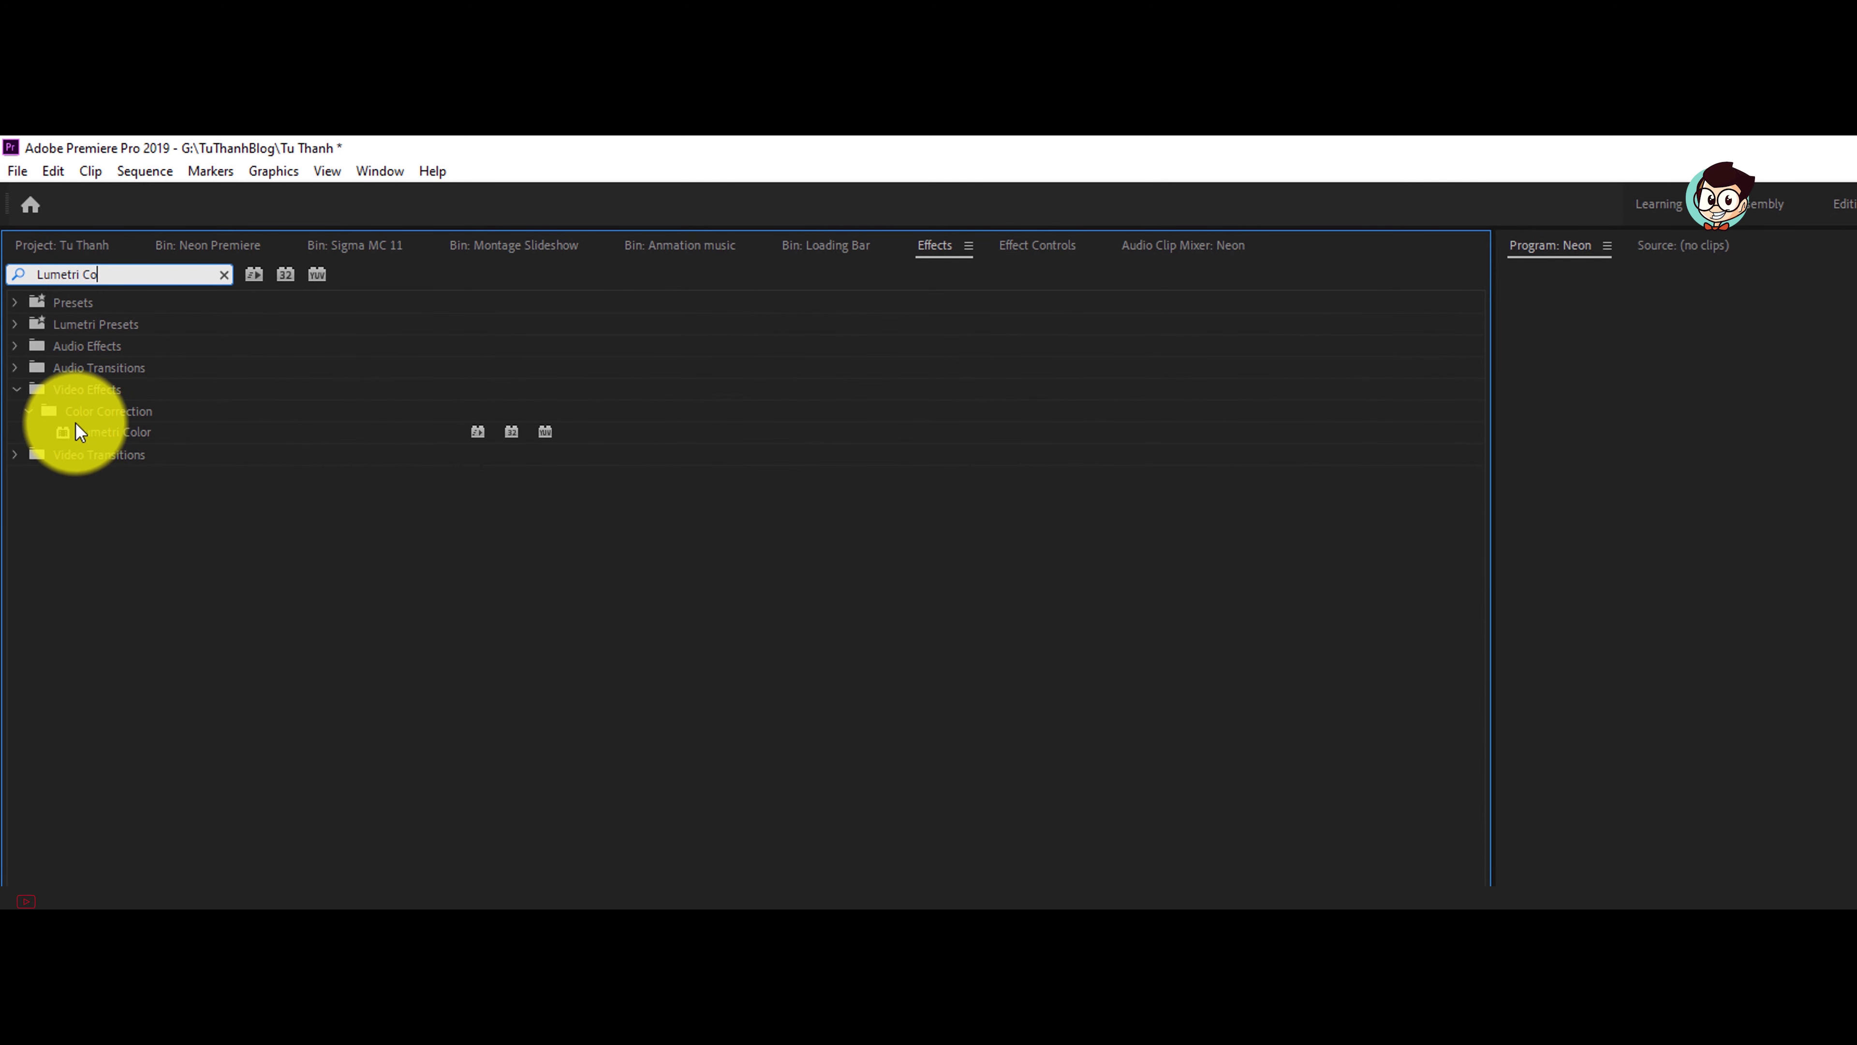
# Apply Lumetri Color to Neon Copy 02 and bow its master RGB curve upward.
pyautogui.moveTo(80, 432); pyautogui.dragTo(850, 719)
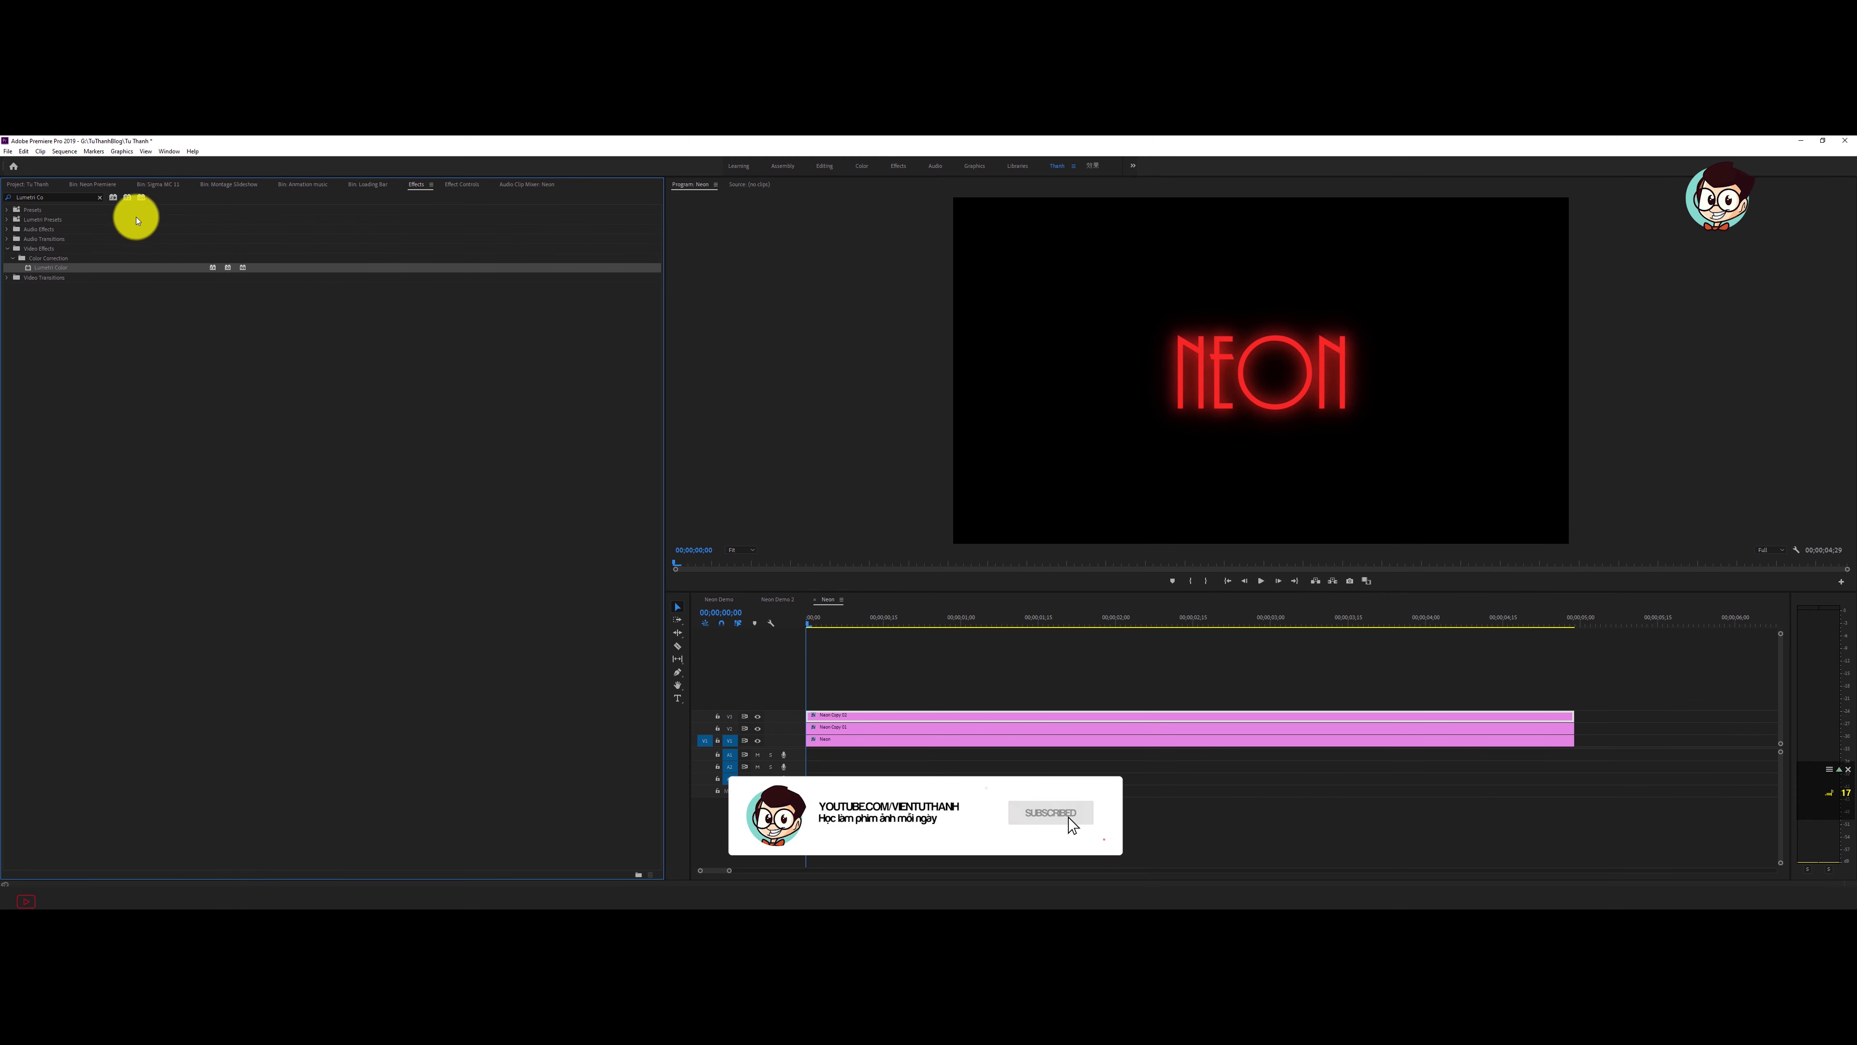
pyautogui.click(462, 184)
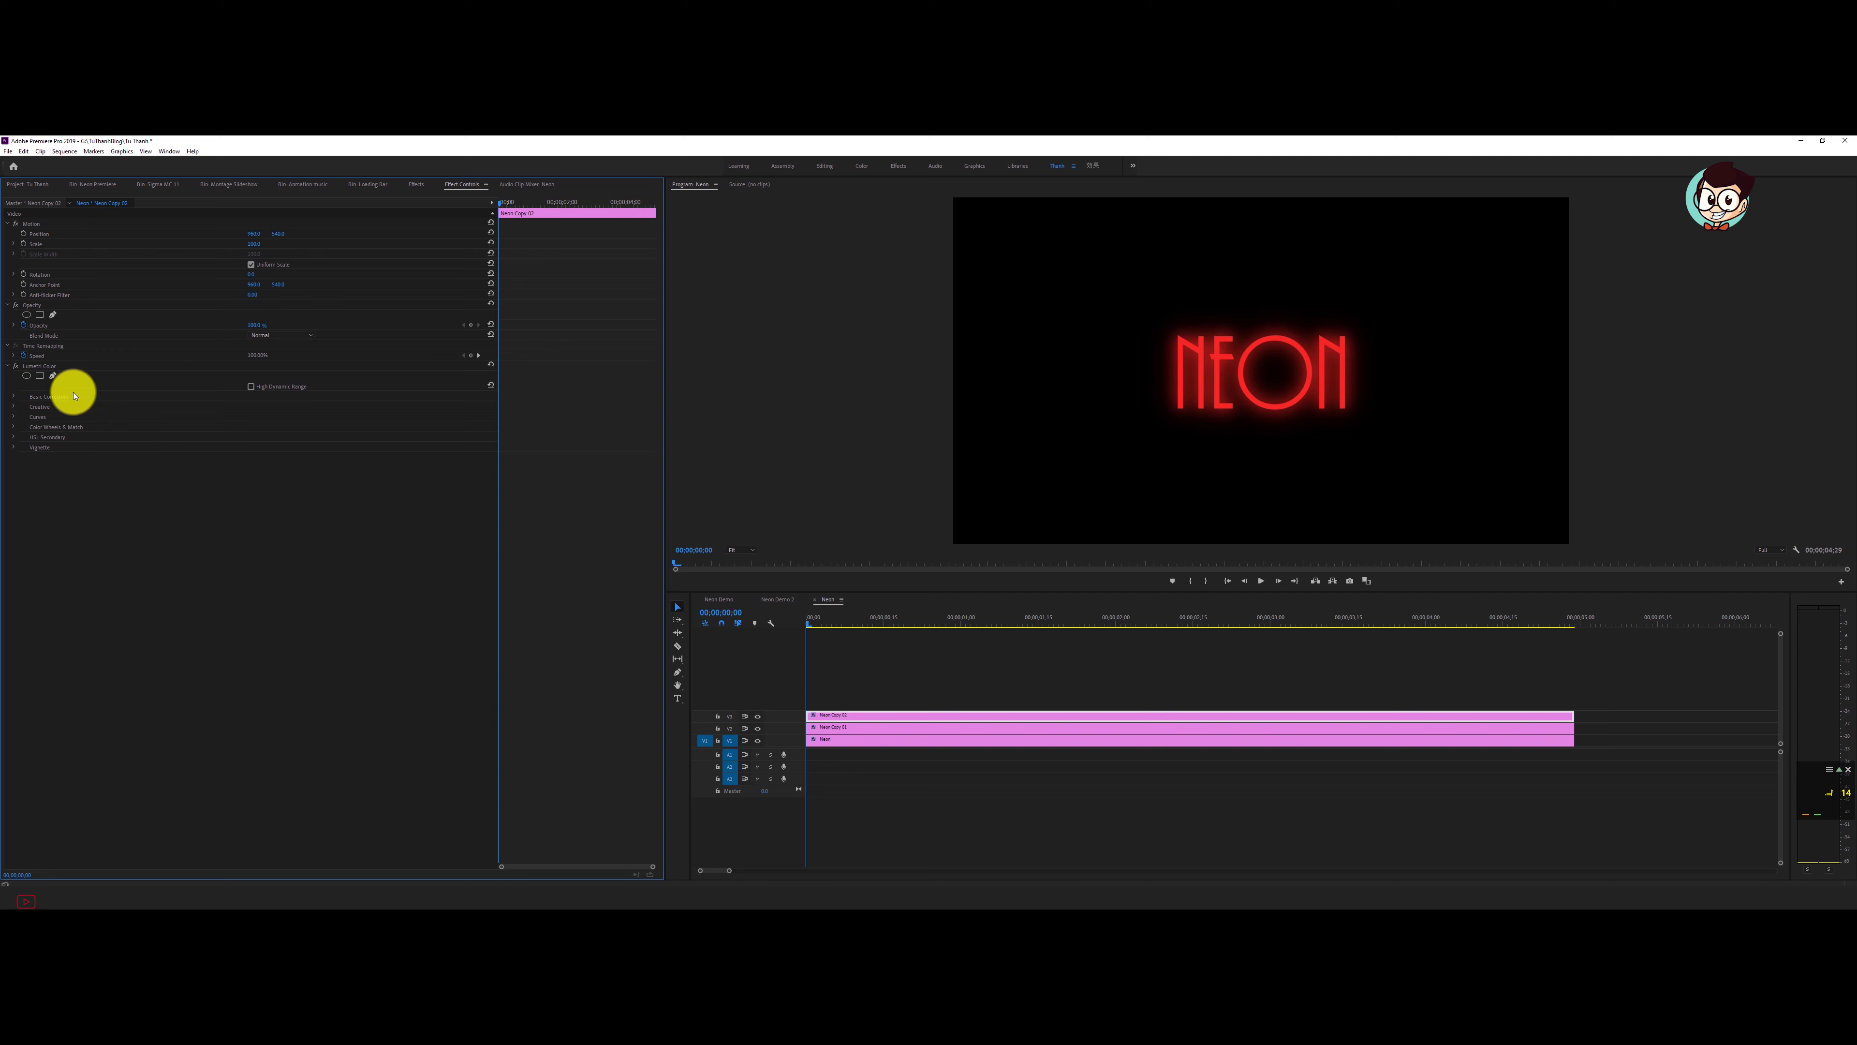
pyautogui.click(13, 417)
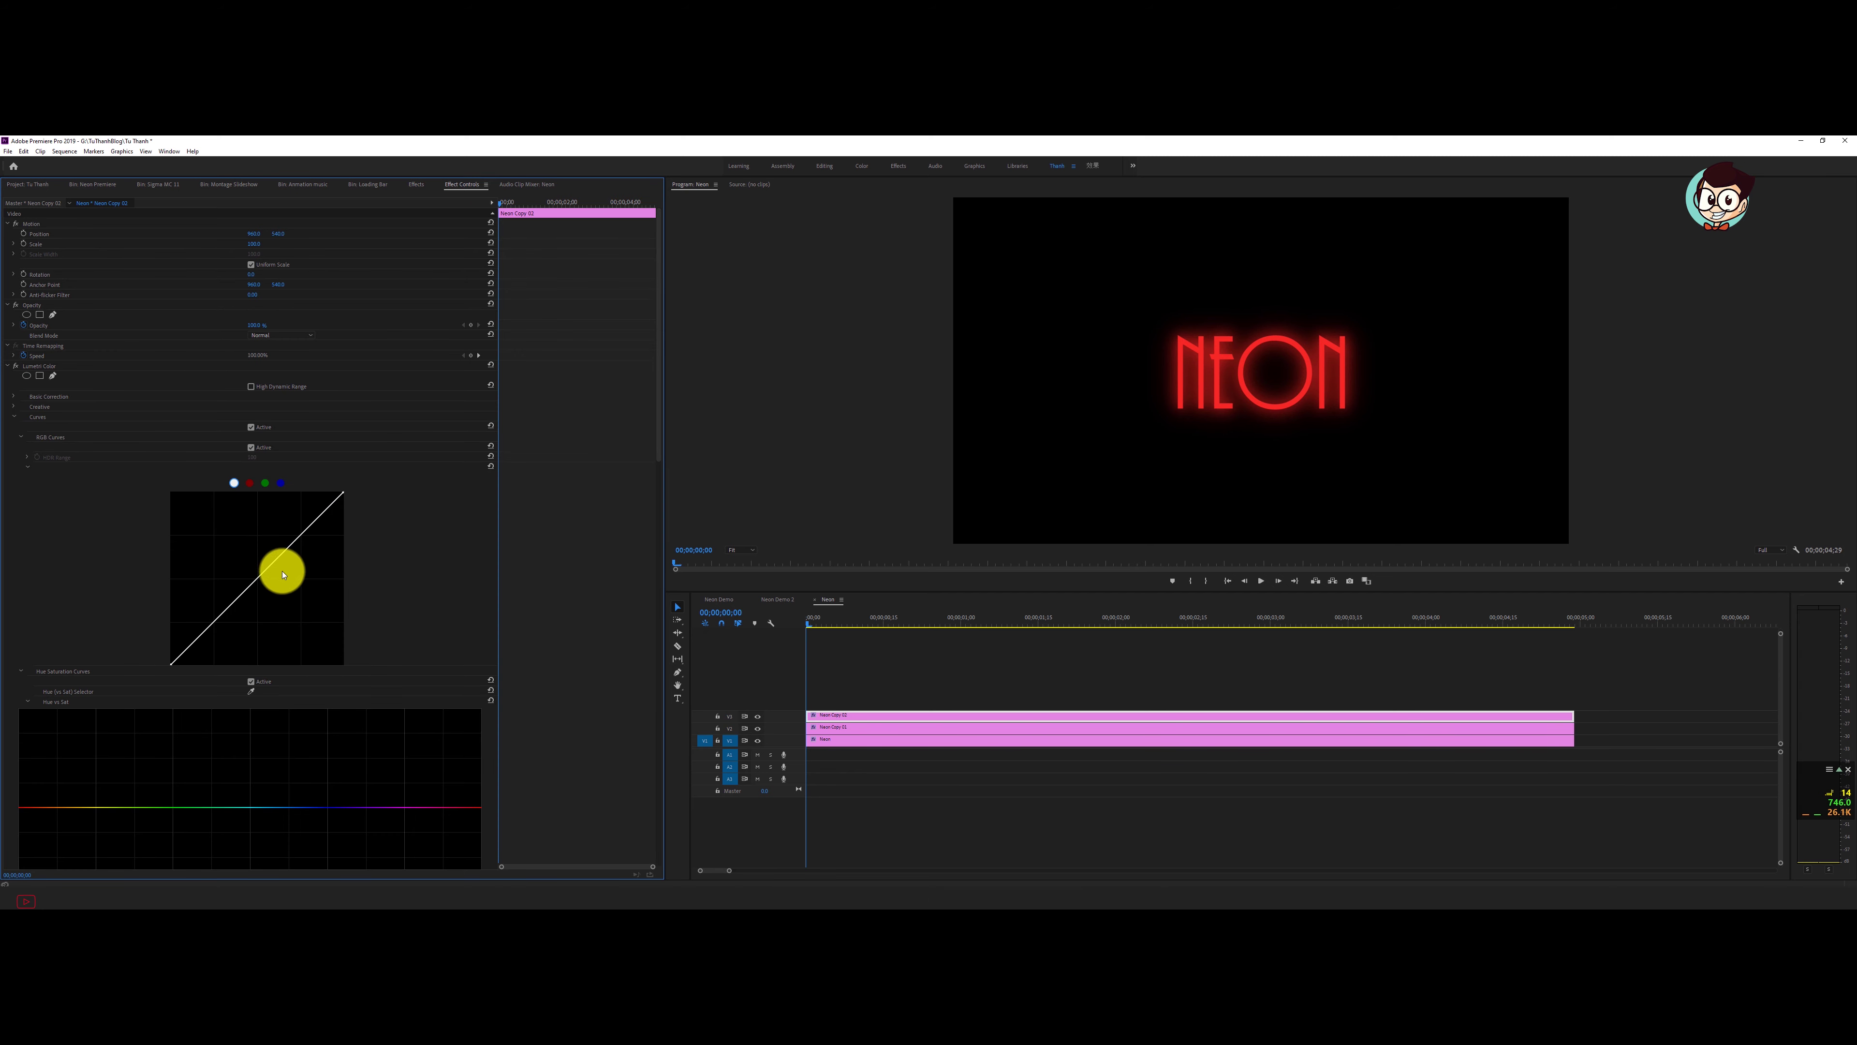
pyautogui.moveTo(257, 584); pyautogui.dragTo(215, 552)
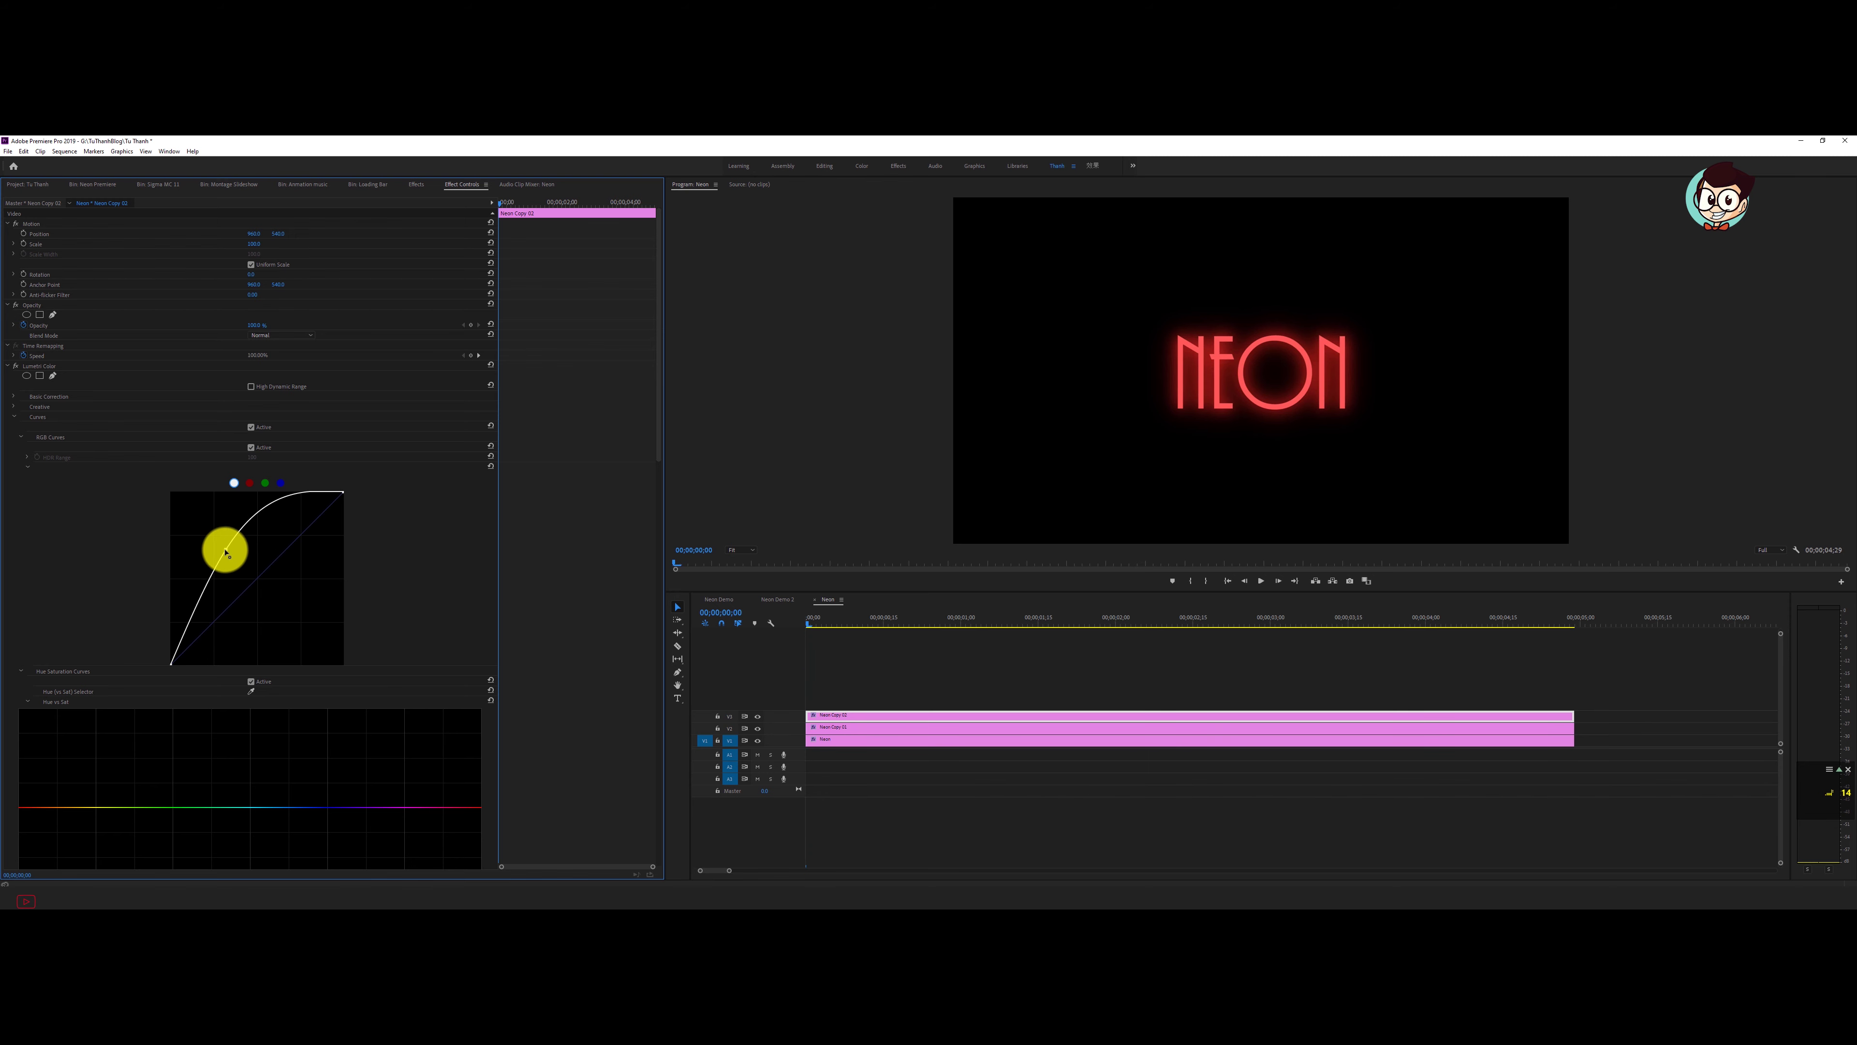
pyautogui.moveTo(213, 551); pyautogui.dragTo(219, 550)
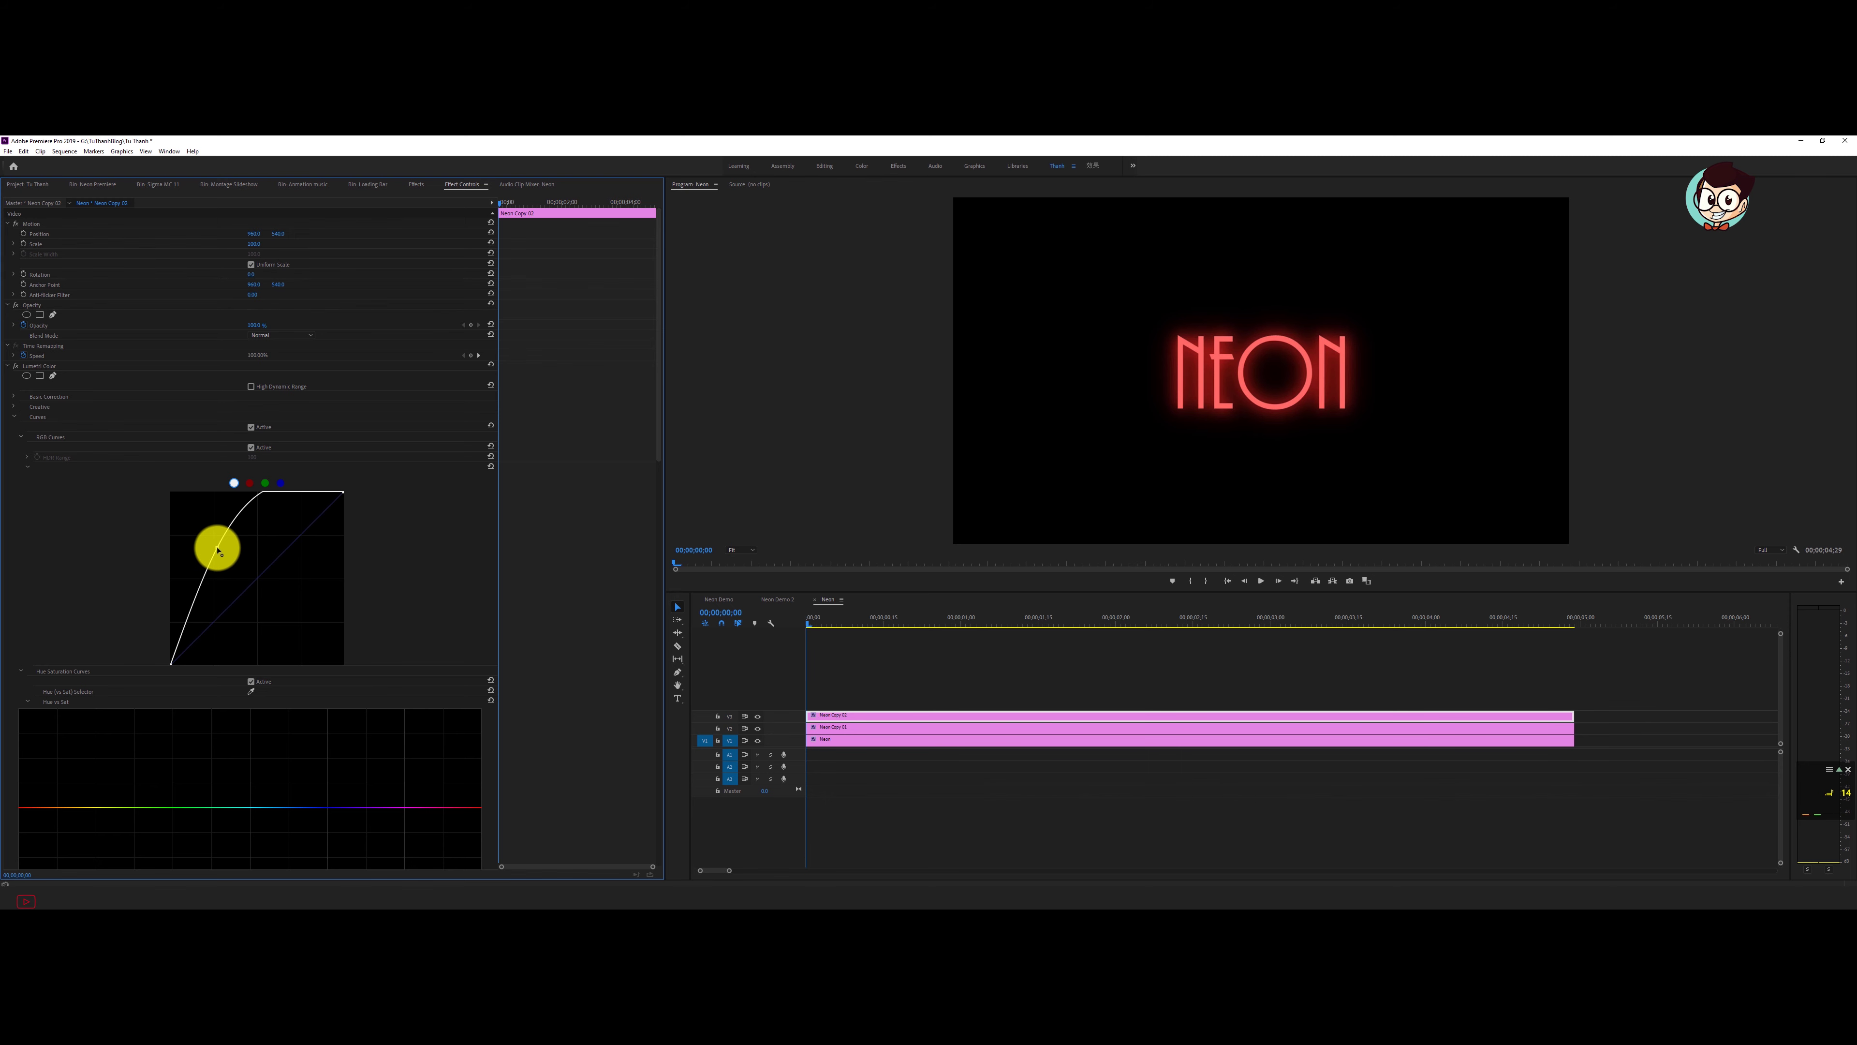
pyautogui.click(833, 644)
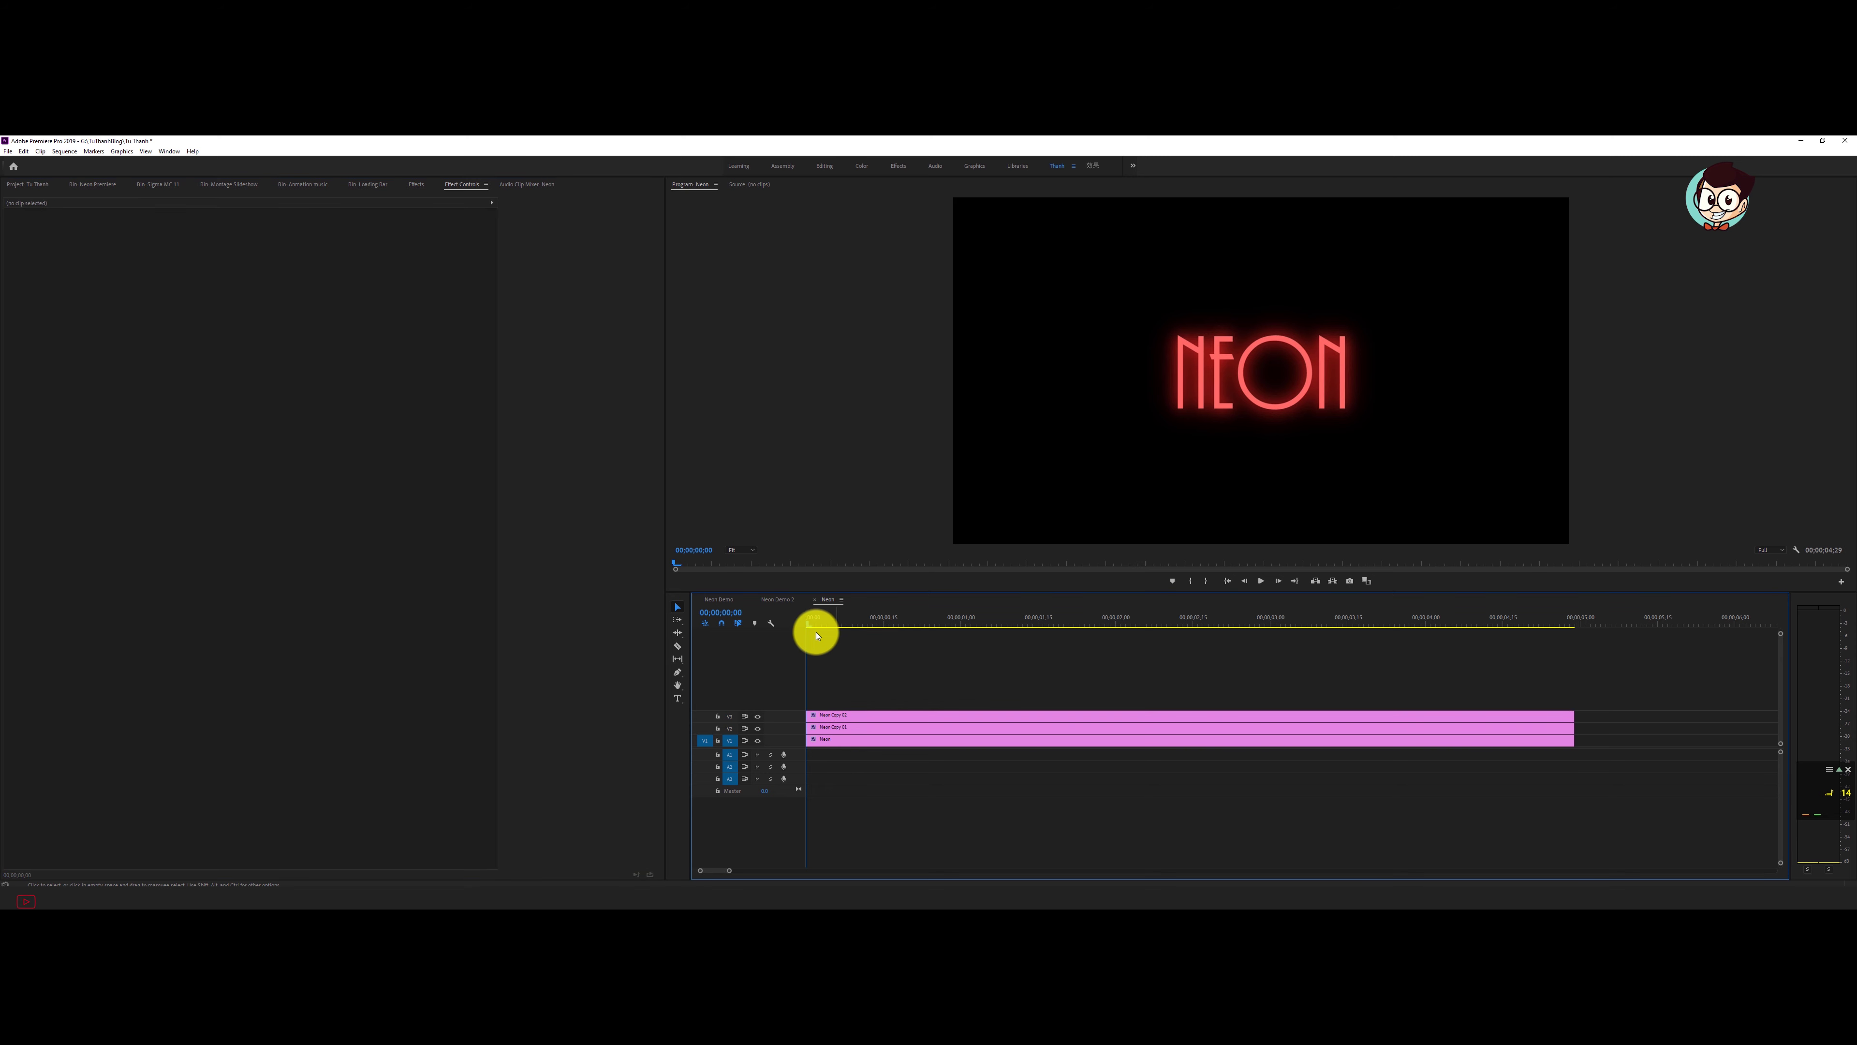
pyautogui.moveTo(809, 620)
pyautogui.mouseDown()
pyautogui.moveTo(905, 617)
pyautogui.moveTo(648, 608)
pyautogui.mouseUp()
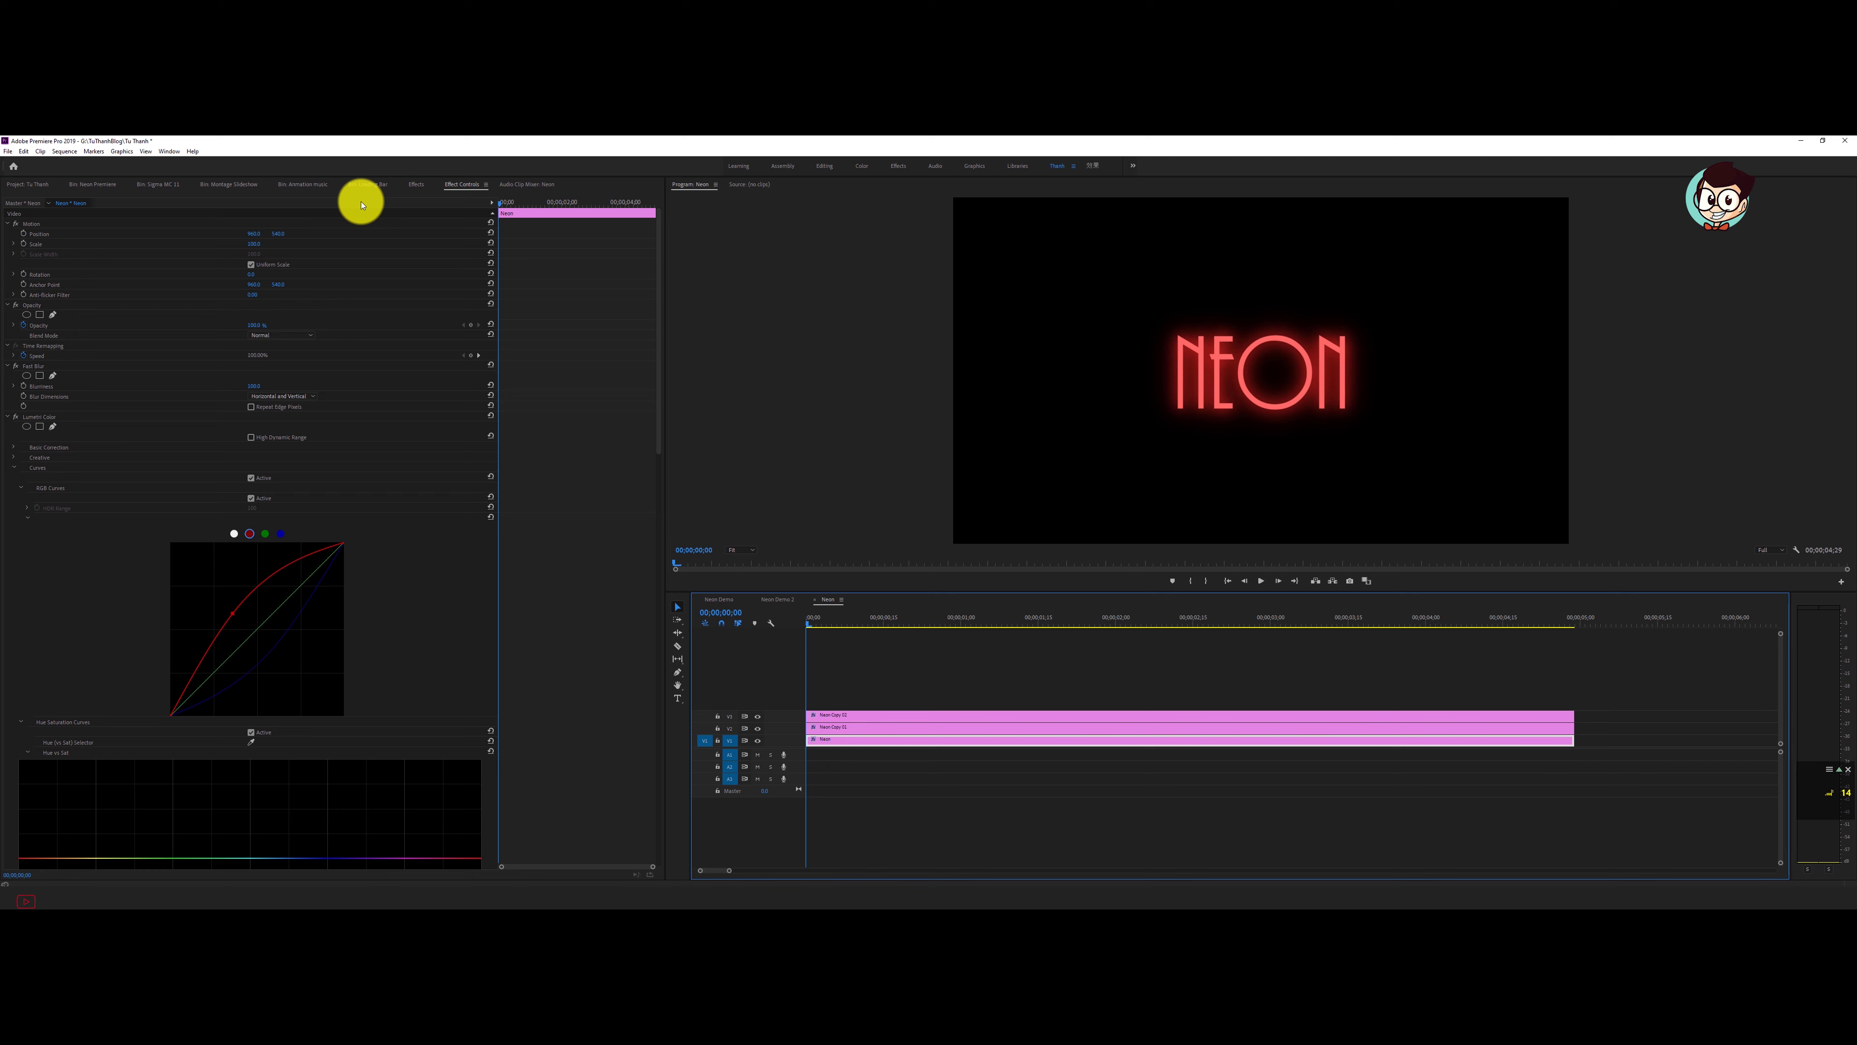
pyautogui.click(106, 186)
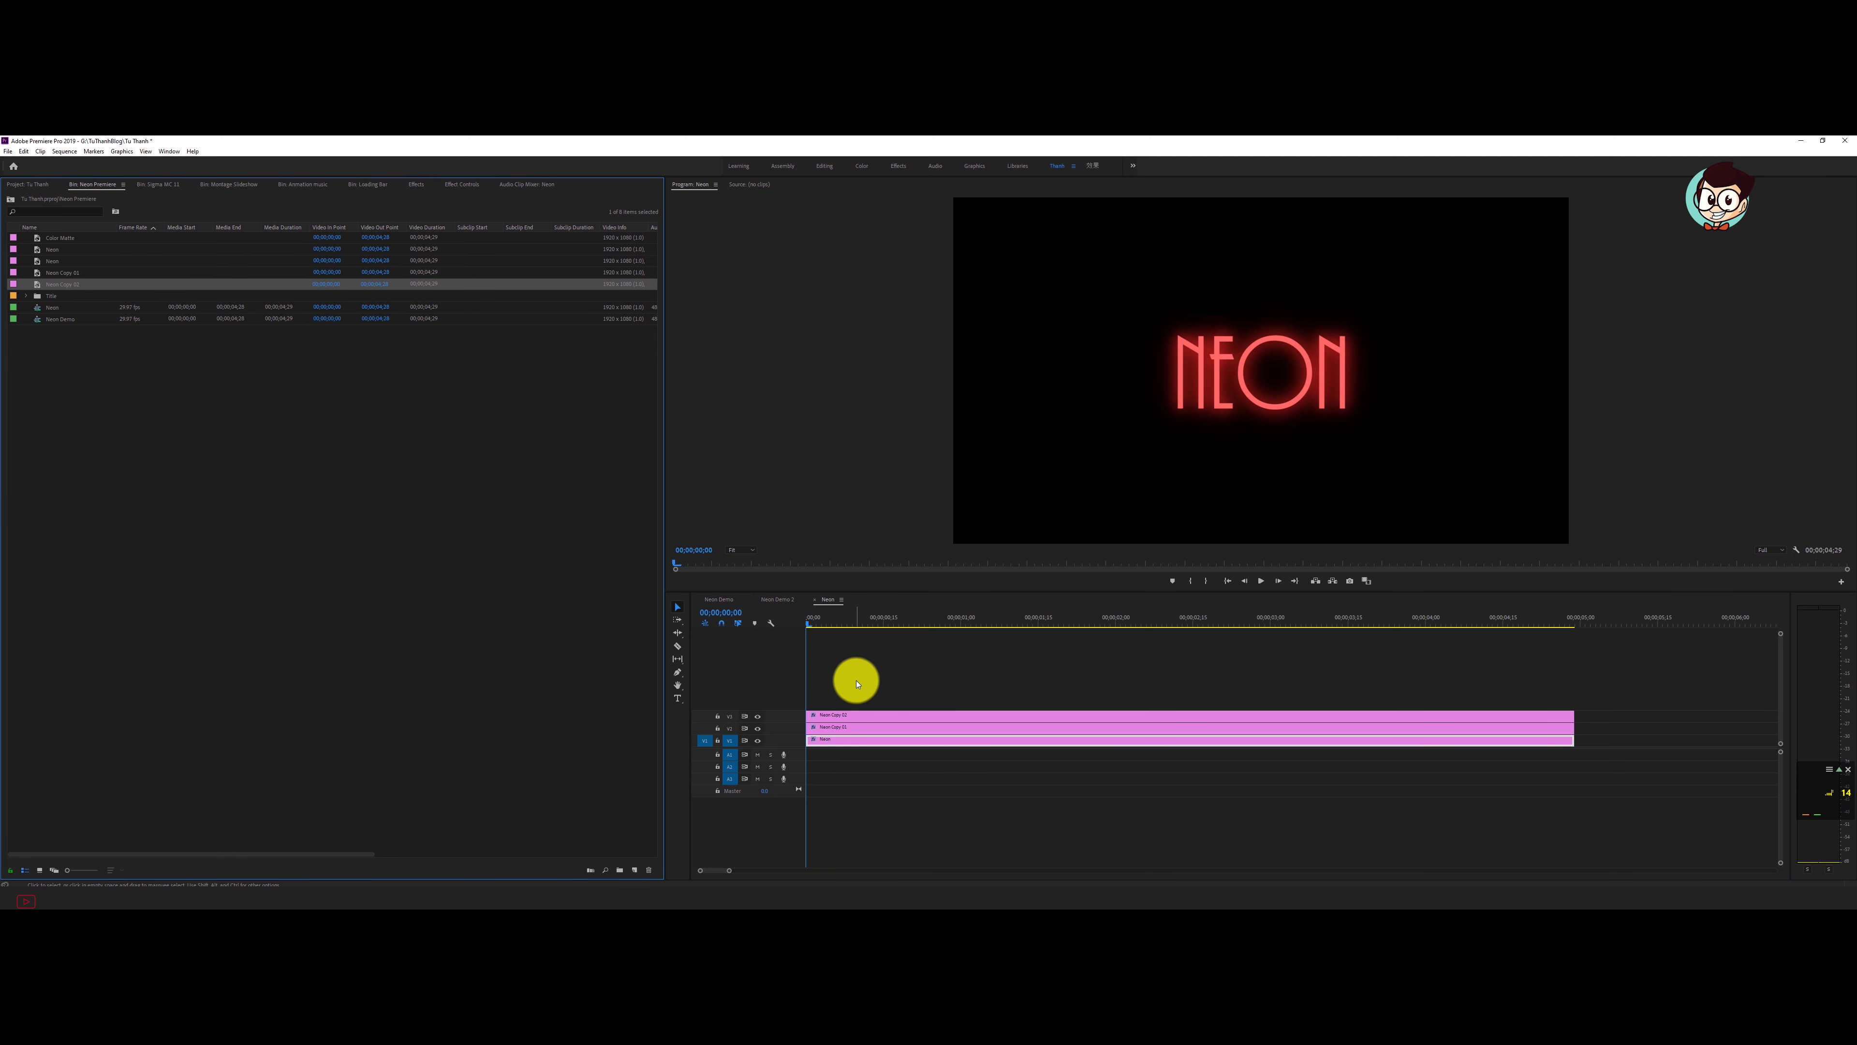
pyautogui.click(820, 690)
pyautogui.click(854, 727)
pyautogui.moveTo(823, 625); pyautogui.dragTo(774, 629)
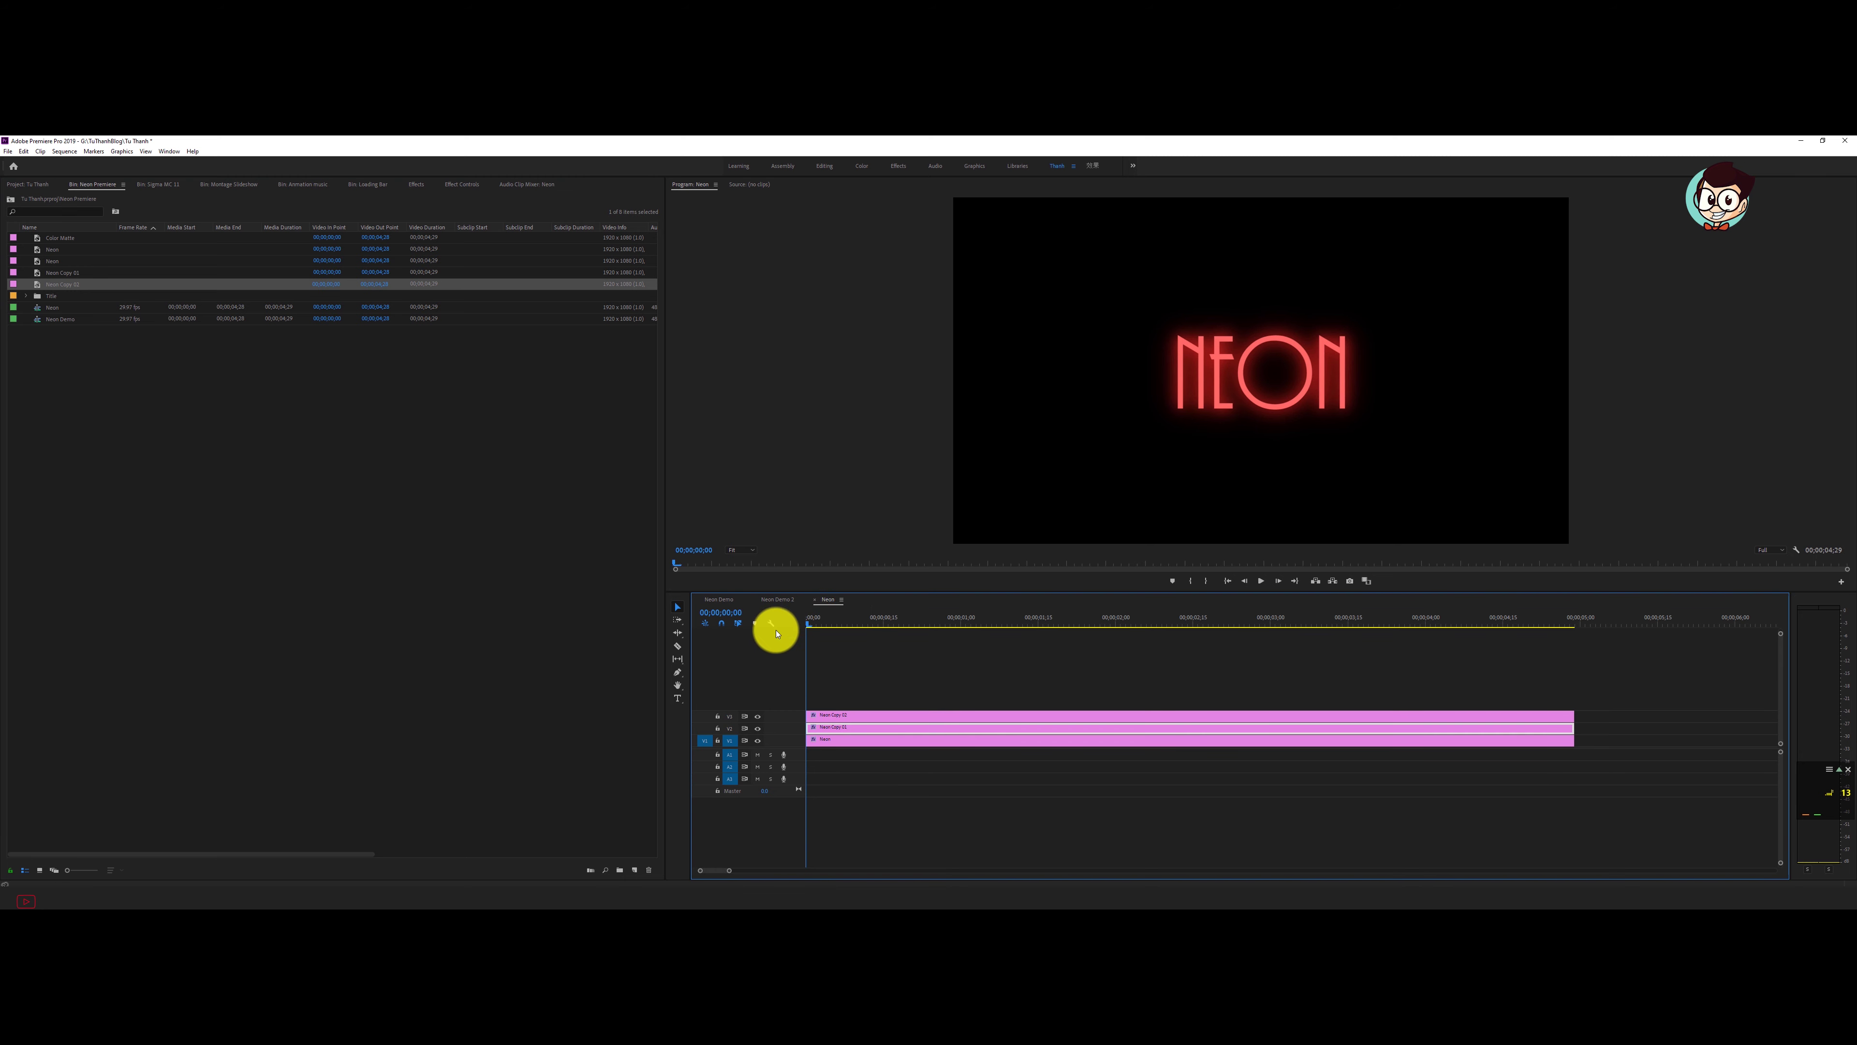
pyautogui.click(727, 603)
pyautogui.press('space')
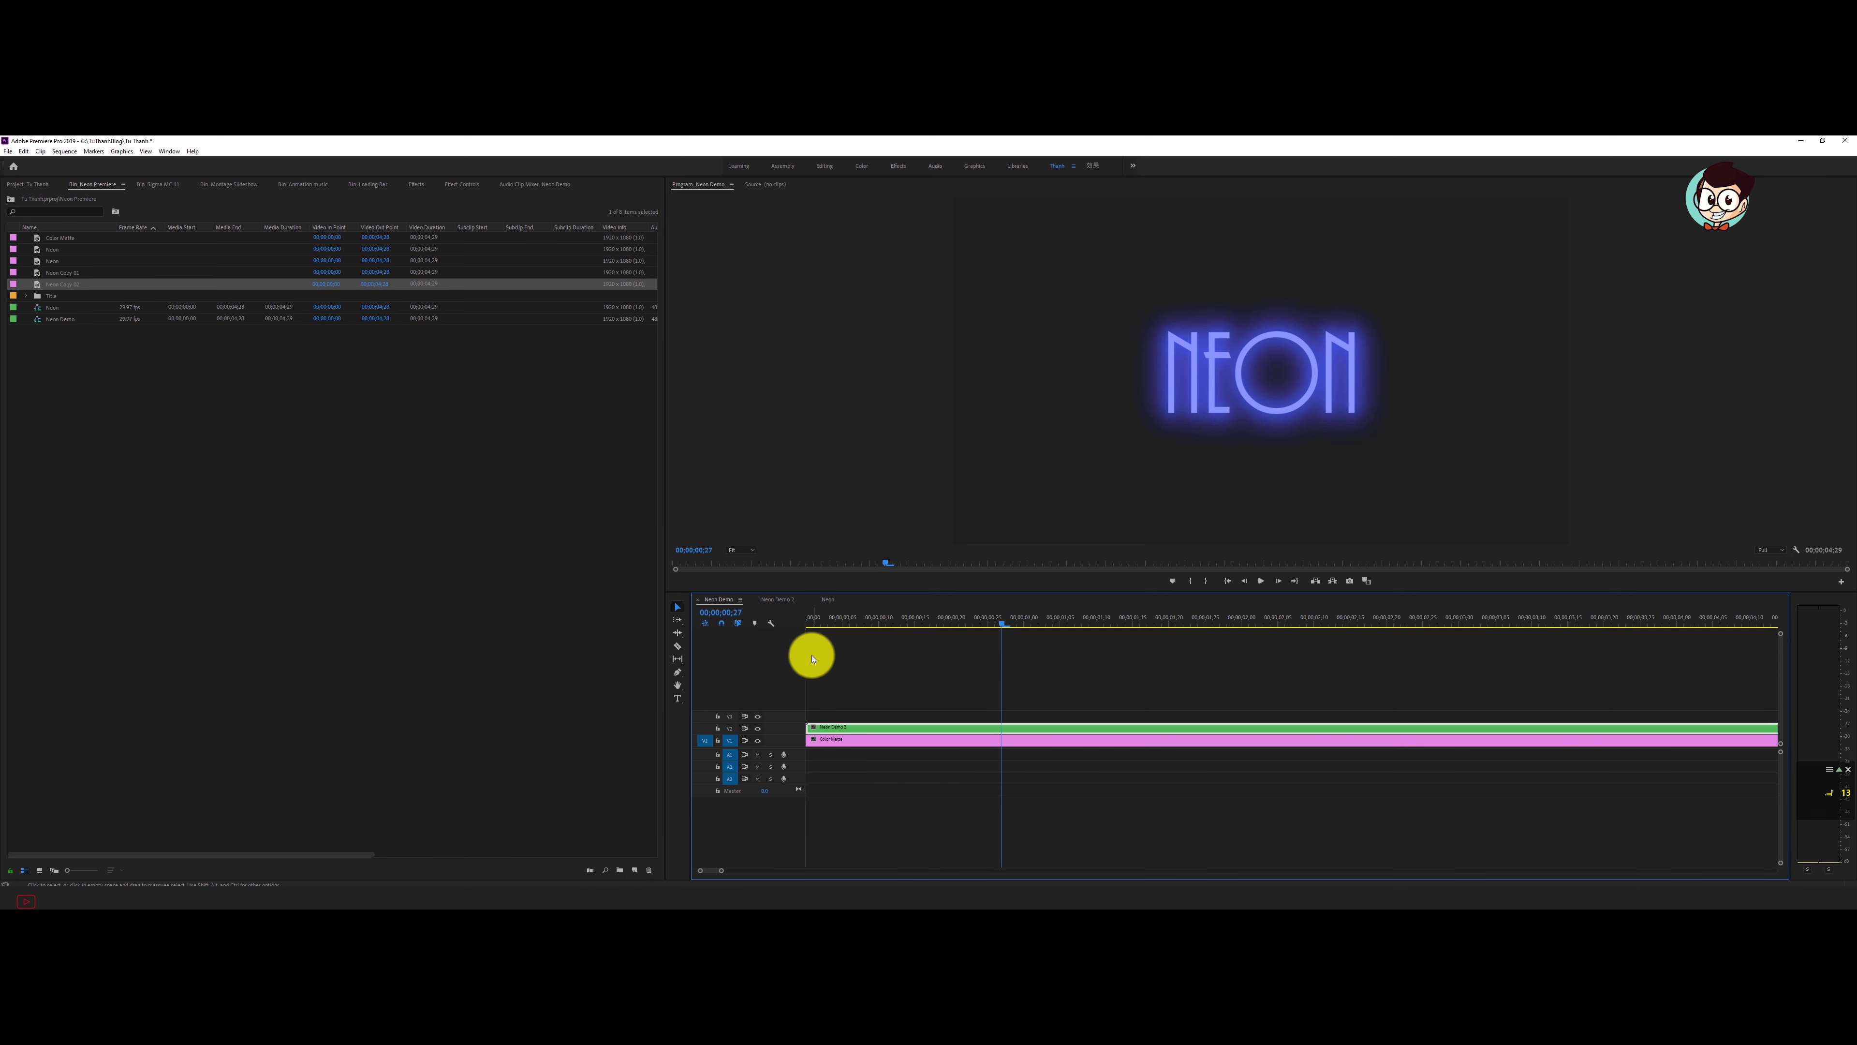
pyautogui.click(826, 600)
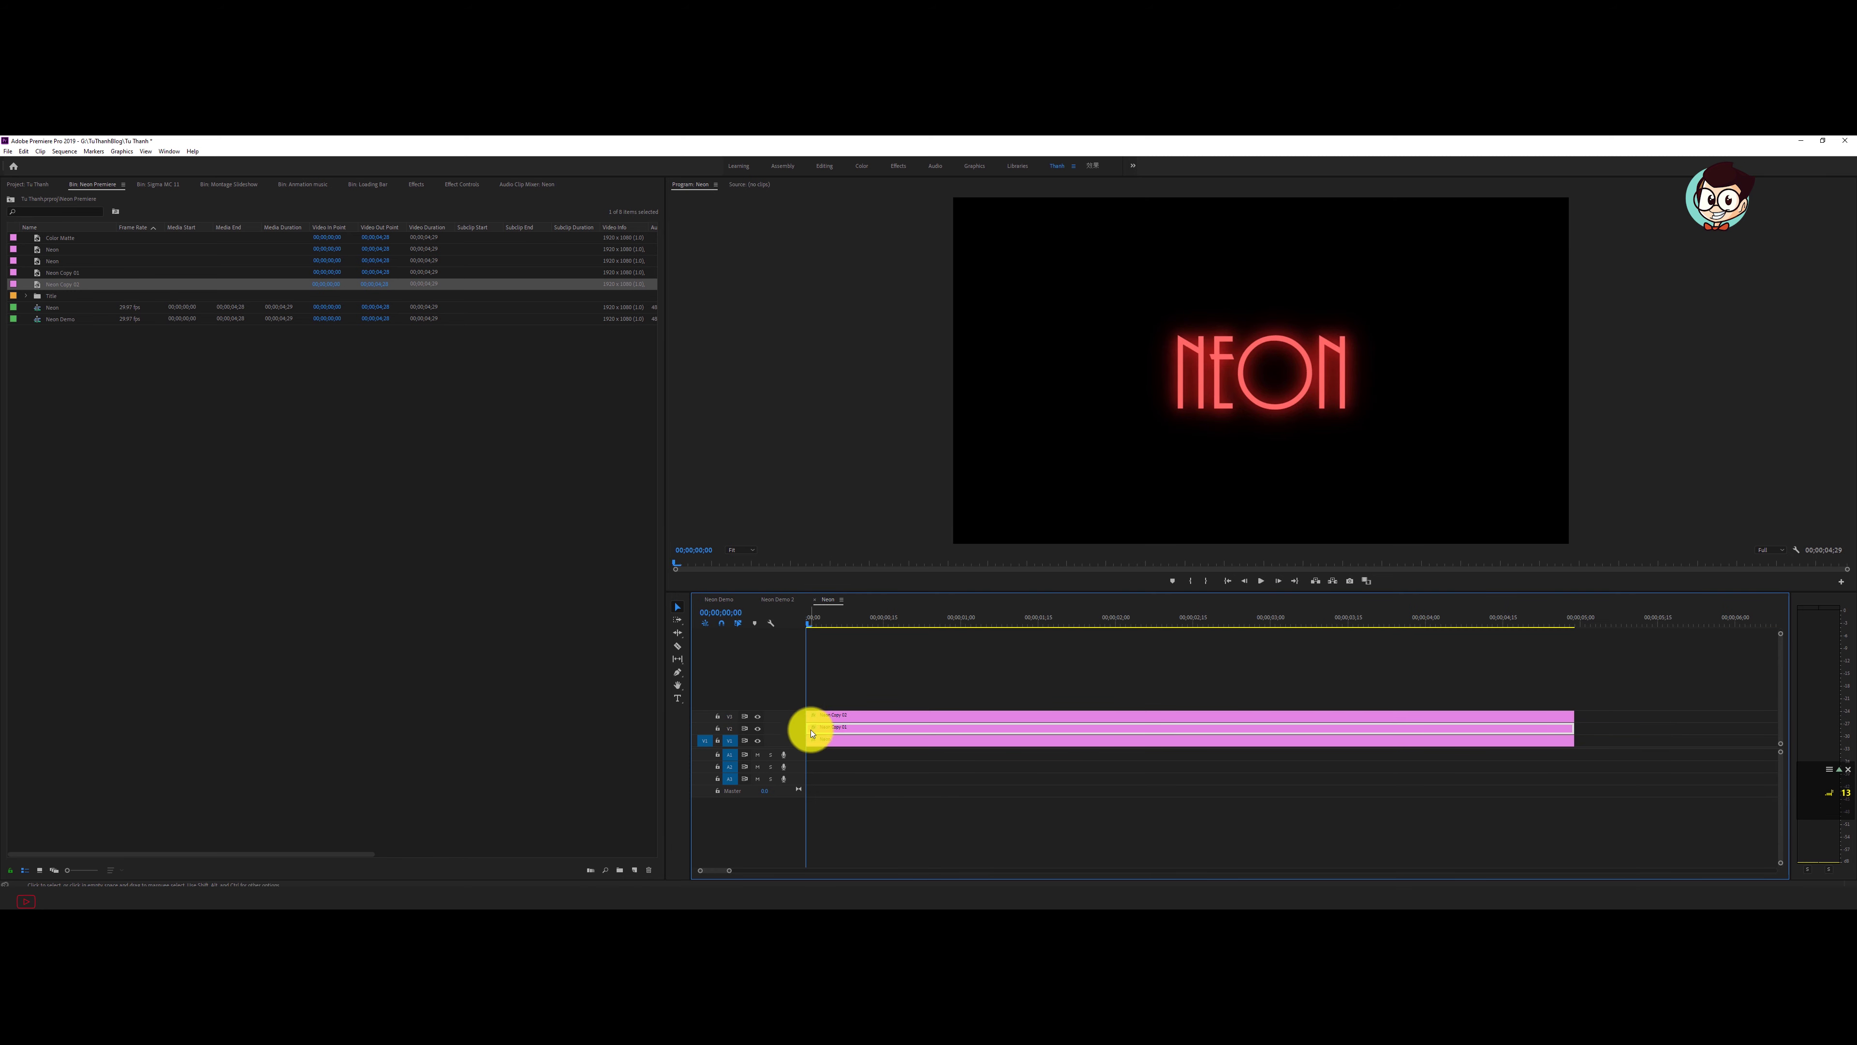
# Trim the two lower NEON layers to start at frame 15.
pyautogui.click(869, 630)
pyautogui.moveTo(855, 623); pyautogui.dragTo(885, 624)
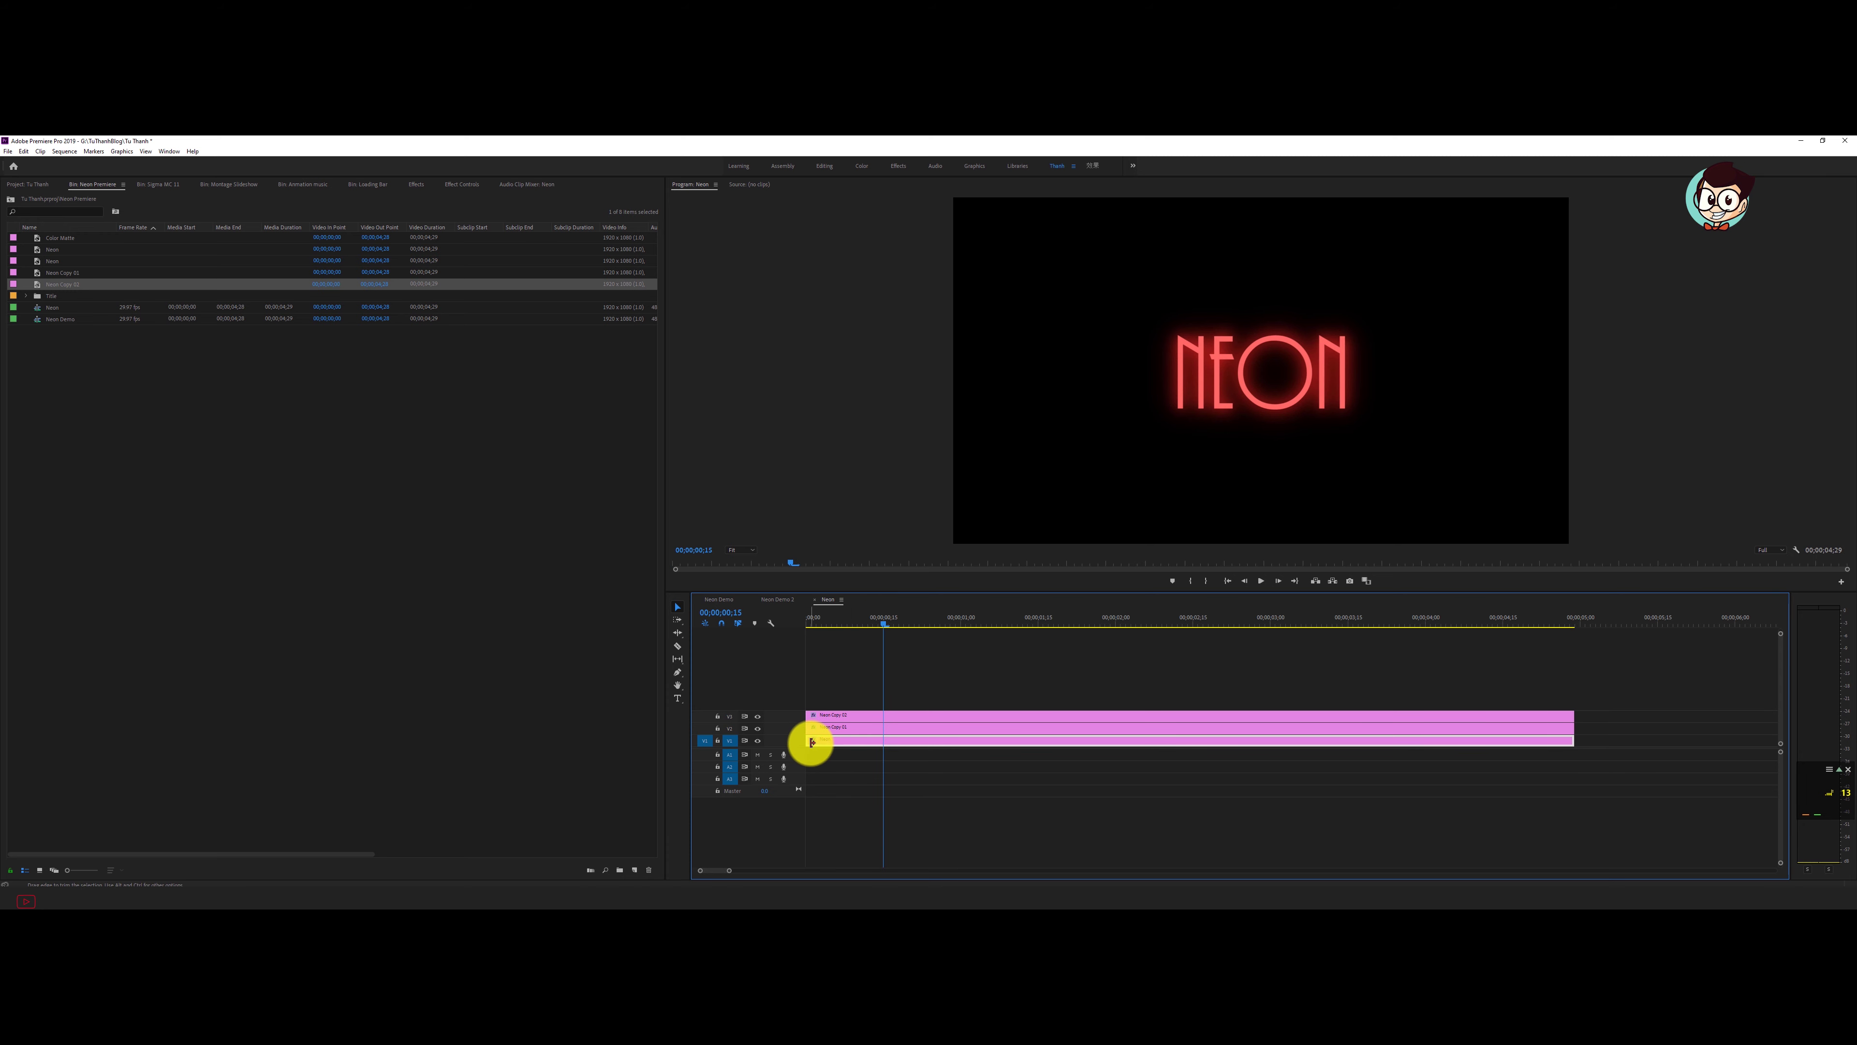
pyautogui.moveTo(811, 742); pyautogui.dragTo(883, 729)
pyautogui.click(837, 730)
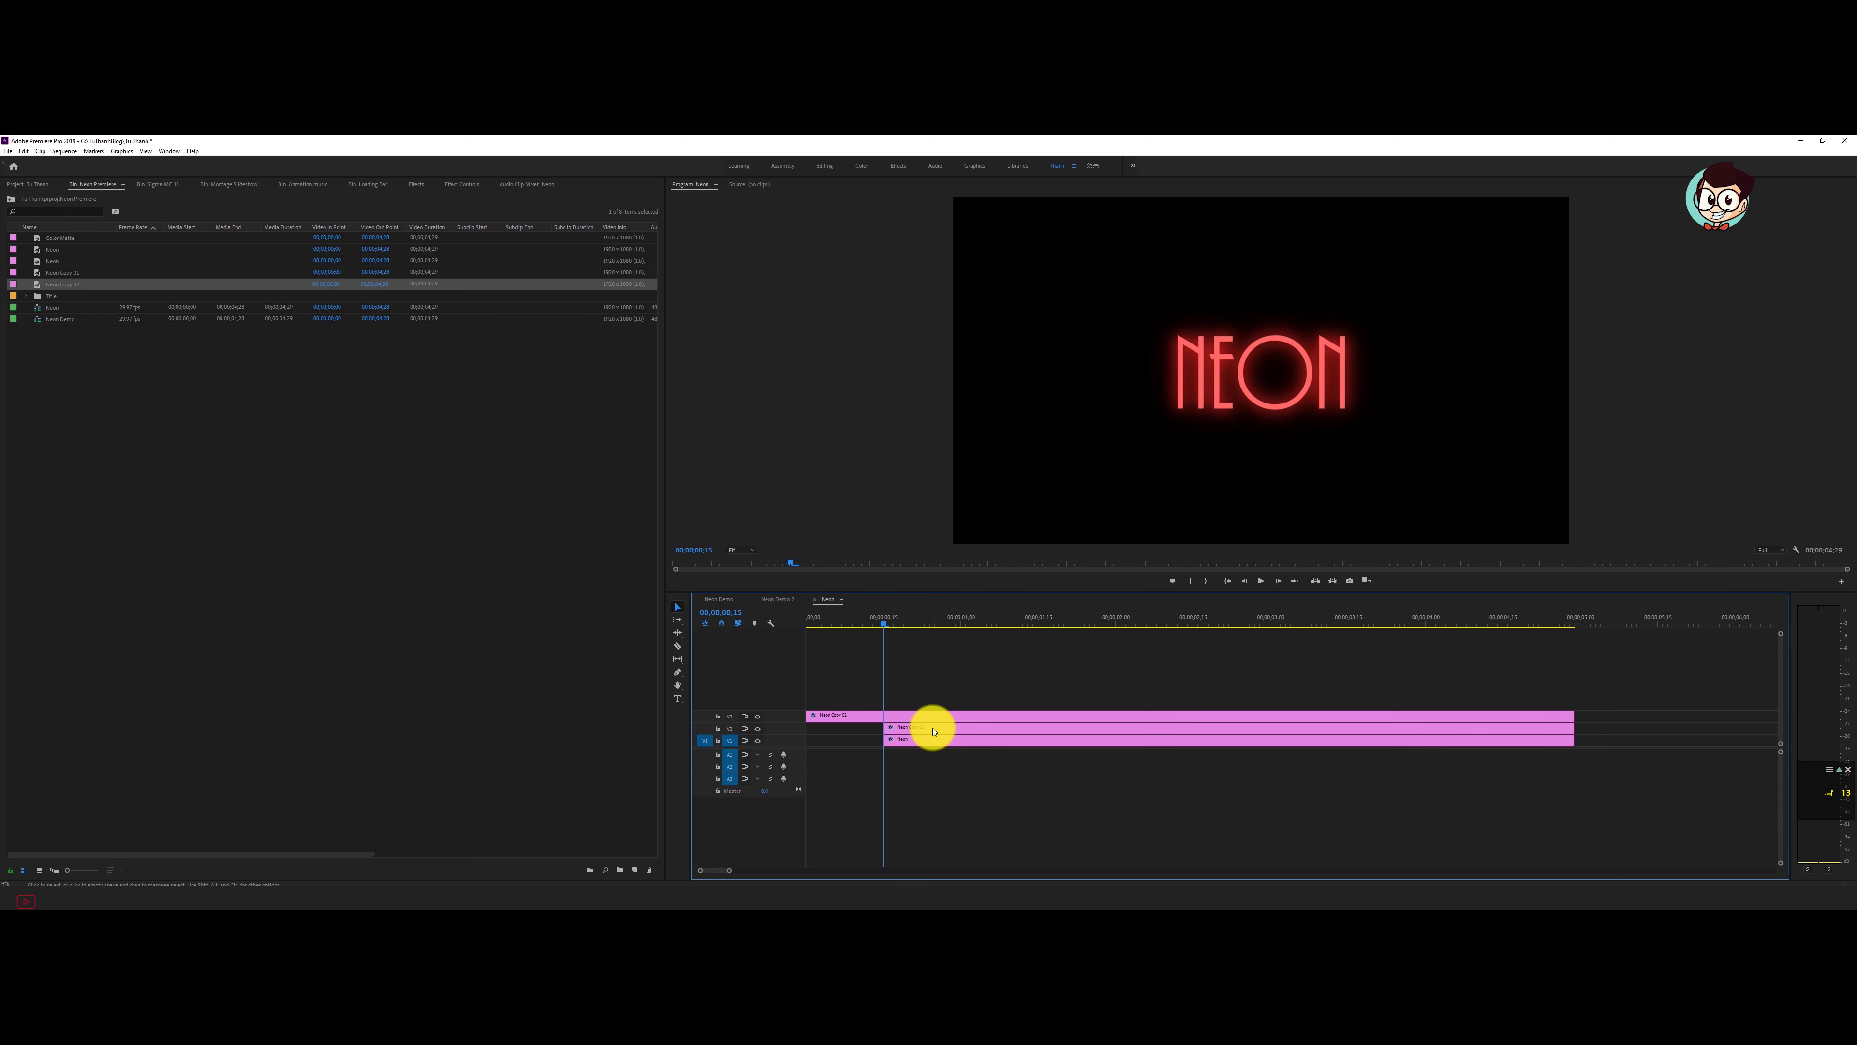
# Cut the bottom Neon clip at frames 16 and 21.
pyautogui.press('=')
pyautogui.click(982, 624)
pyautogui.click(989, 743)
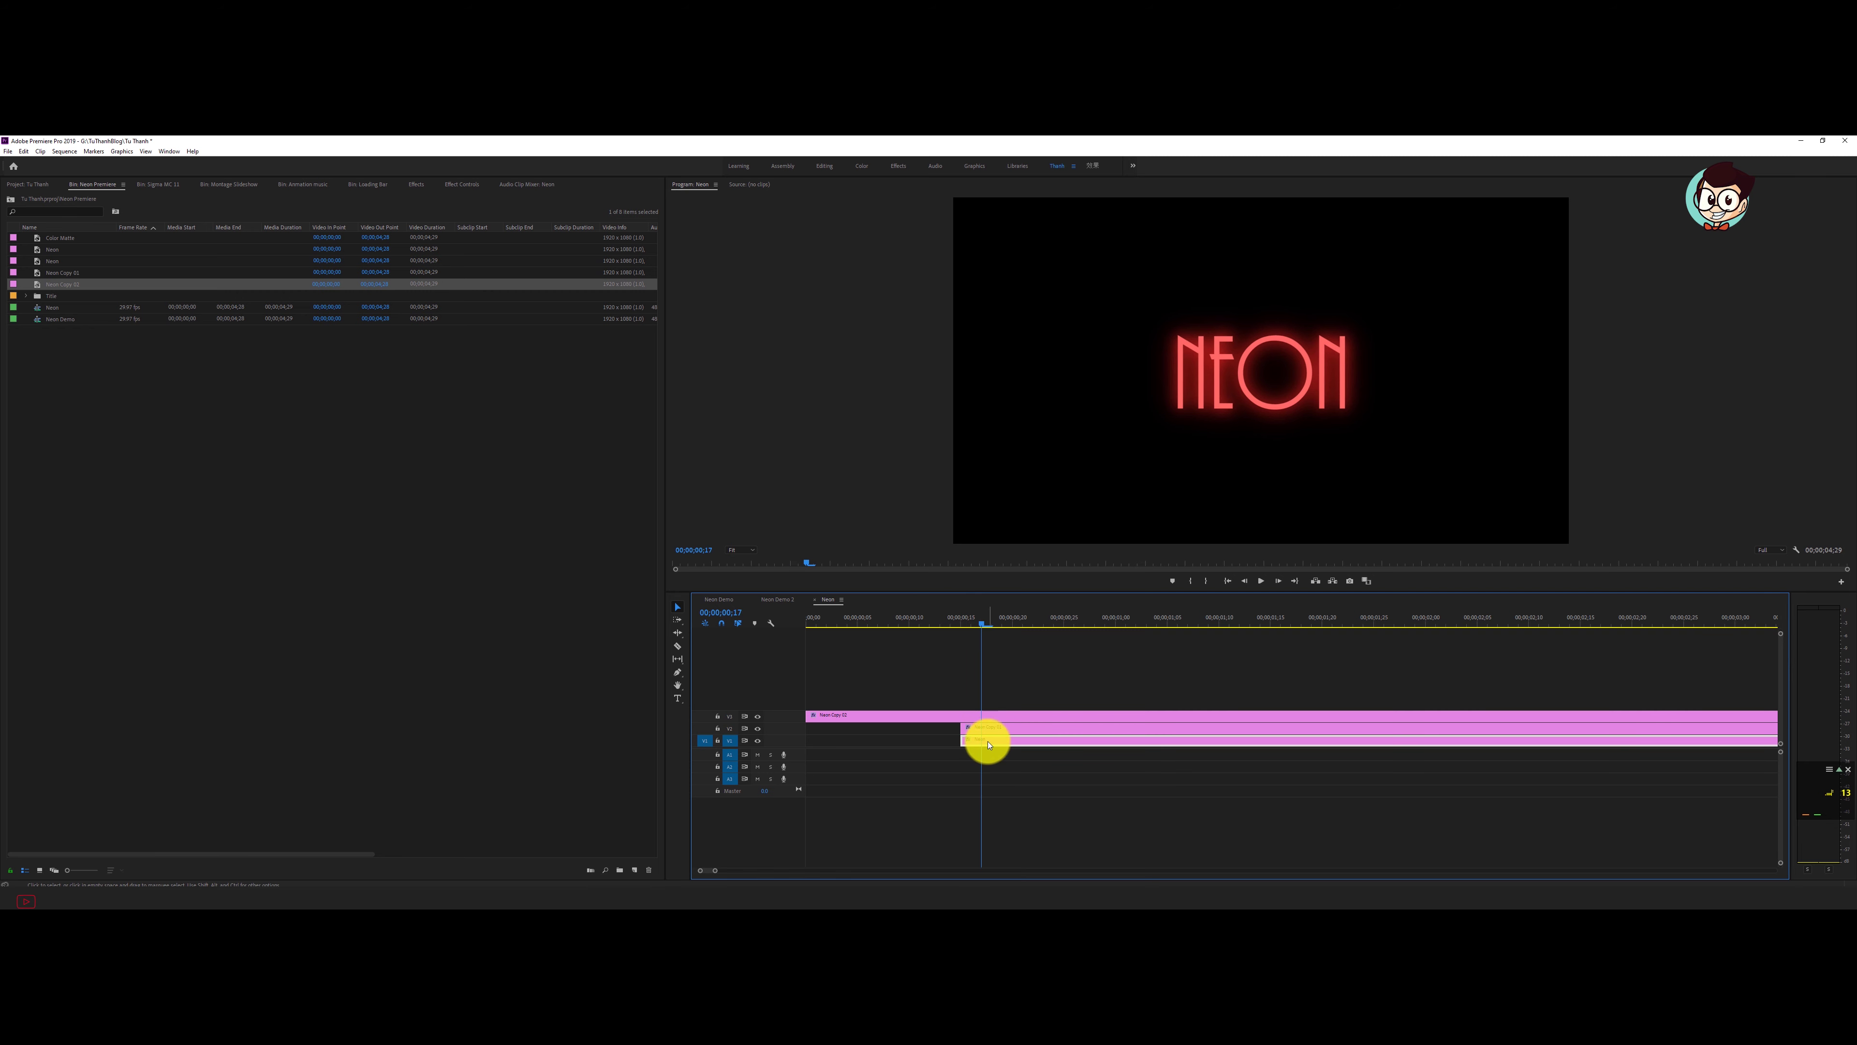
pyautogui.click(986, 745)
pyautogui.moveTo(991, 623); pyautogui.dragTo(1022, 627)
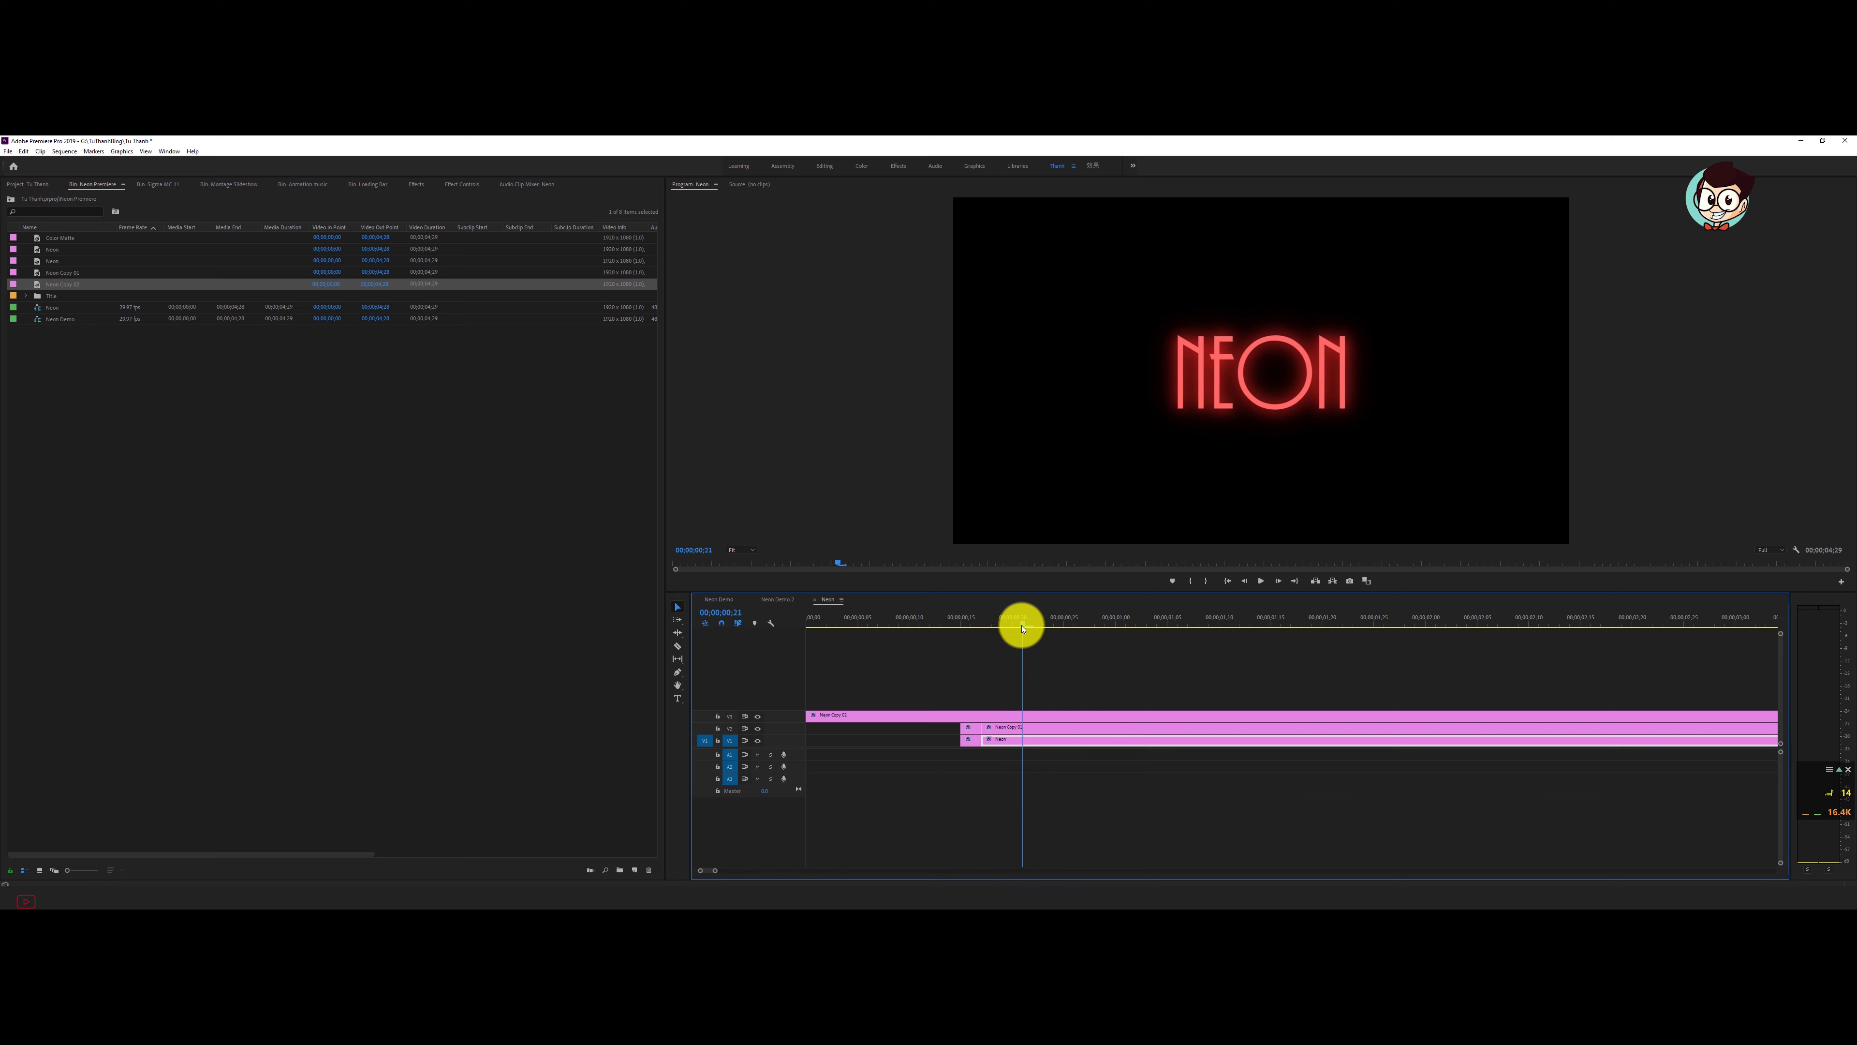
pyautogui.press('c')
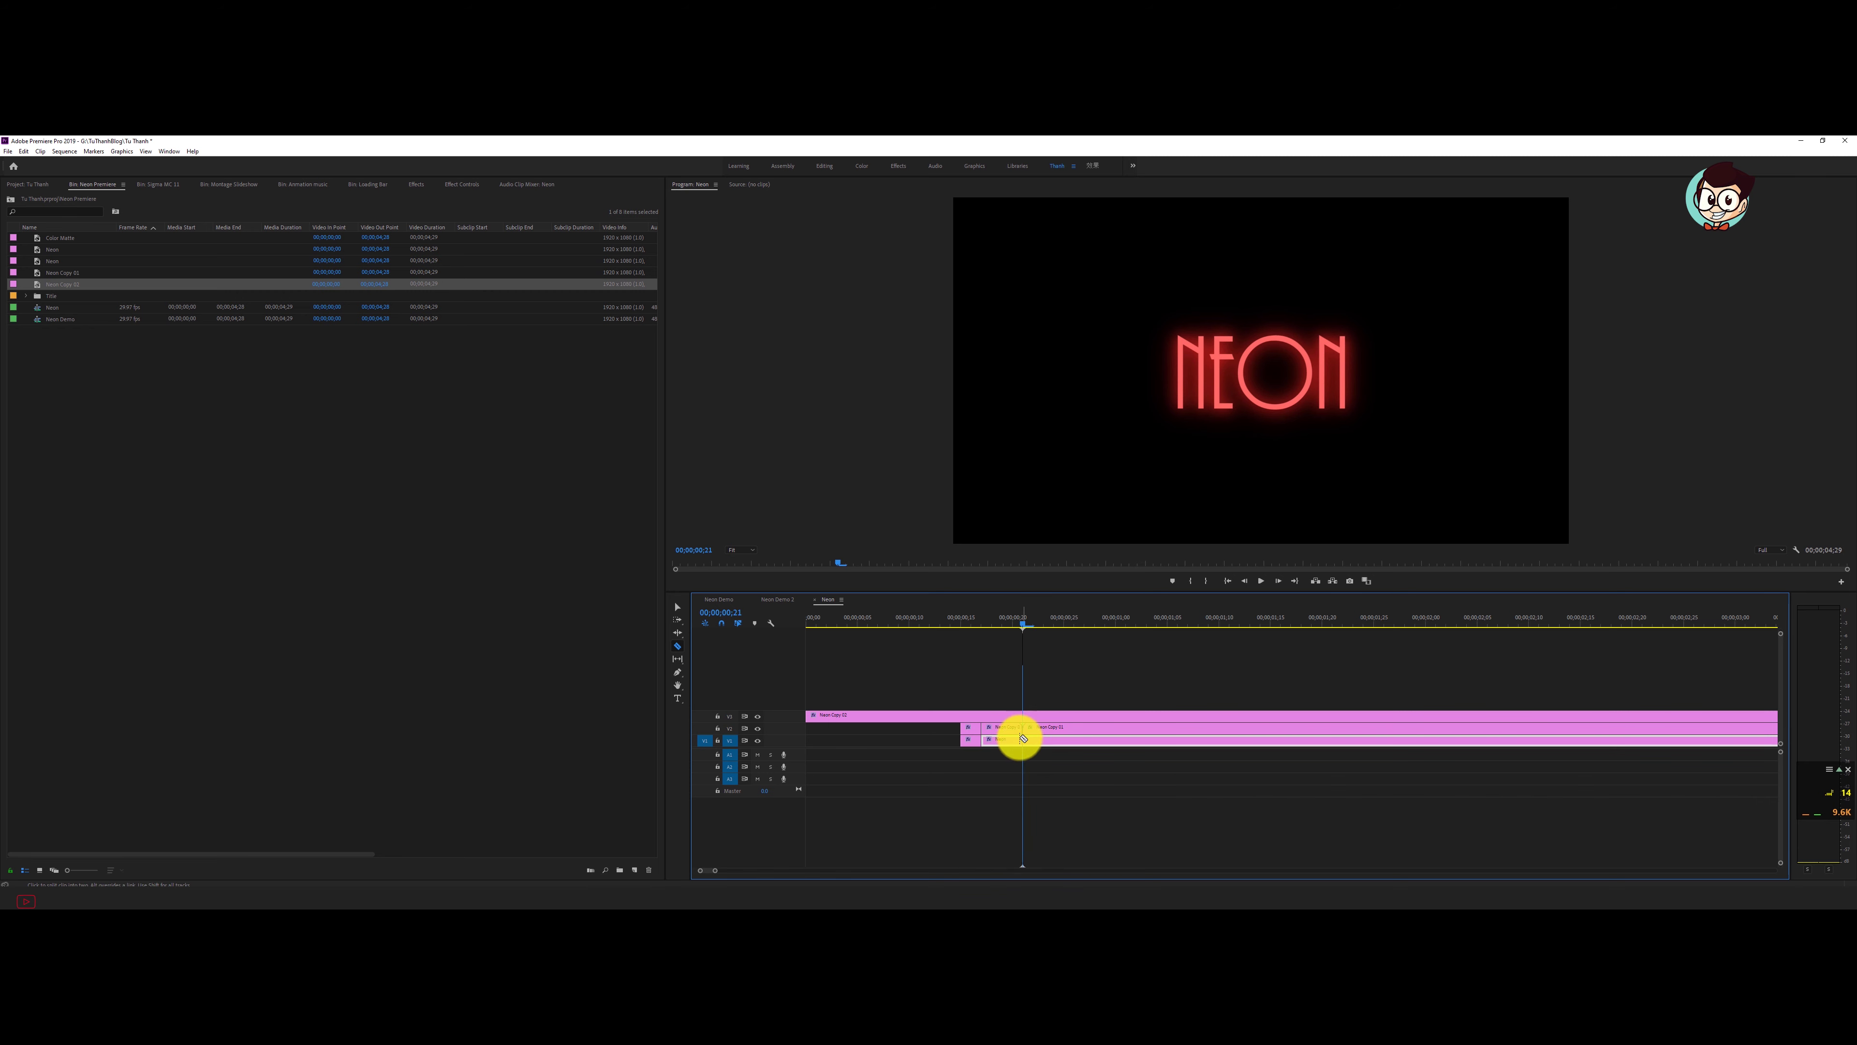
pyautogui.click(1025, 741)
pyautogui.press('v')
# Cut both lower NEON layers at frames 24, 26 and 28.
pyautogui.moveTo(1033, 623); pyautogui.dragTo(1051, 623)
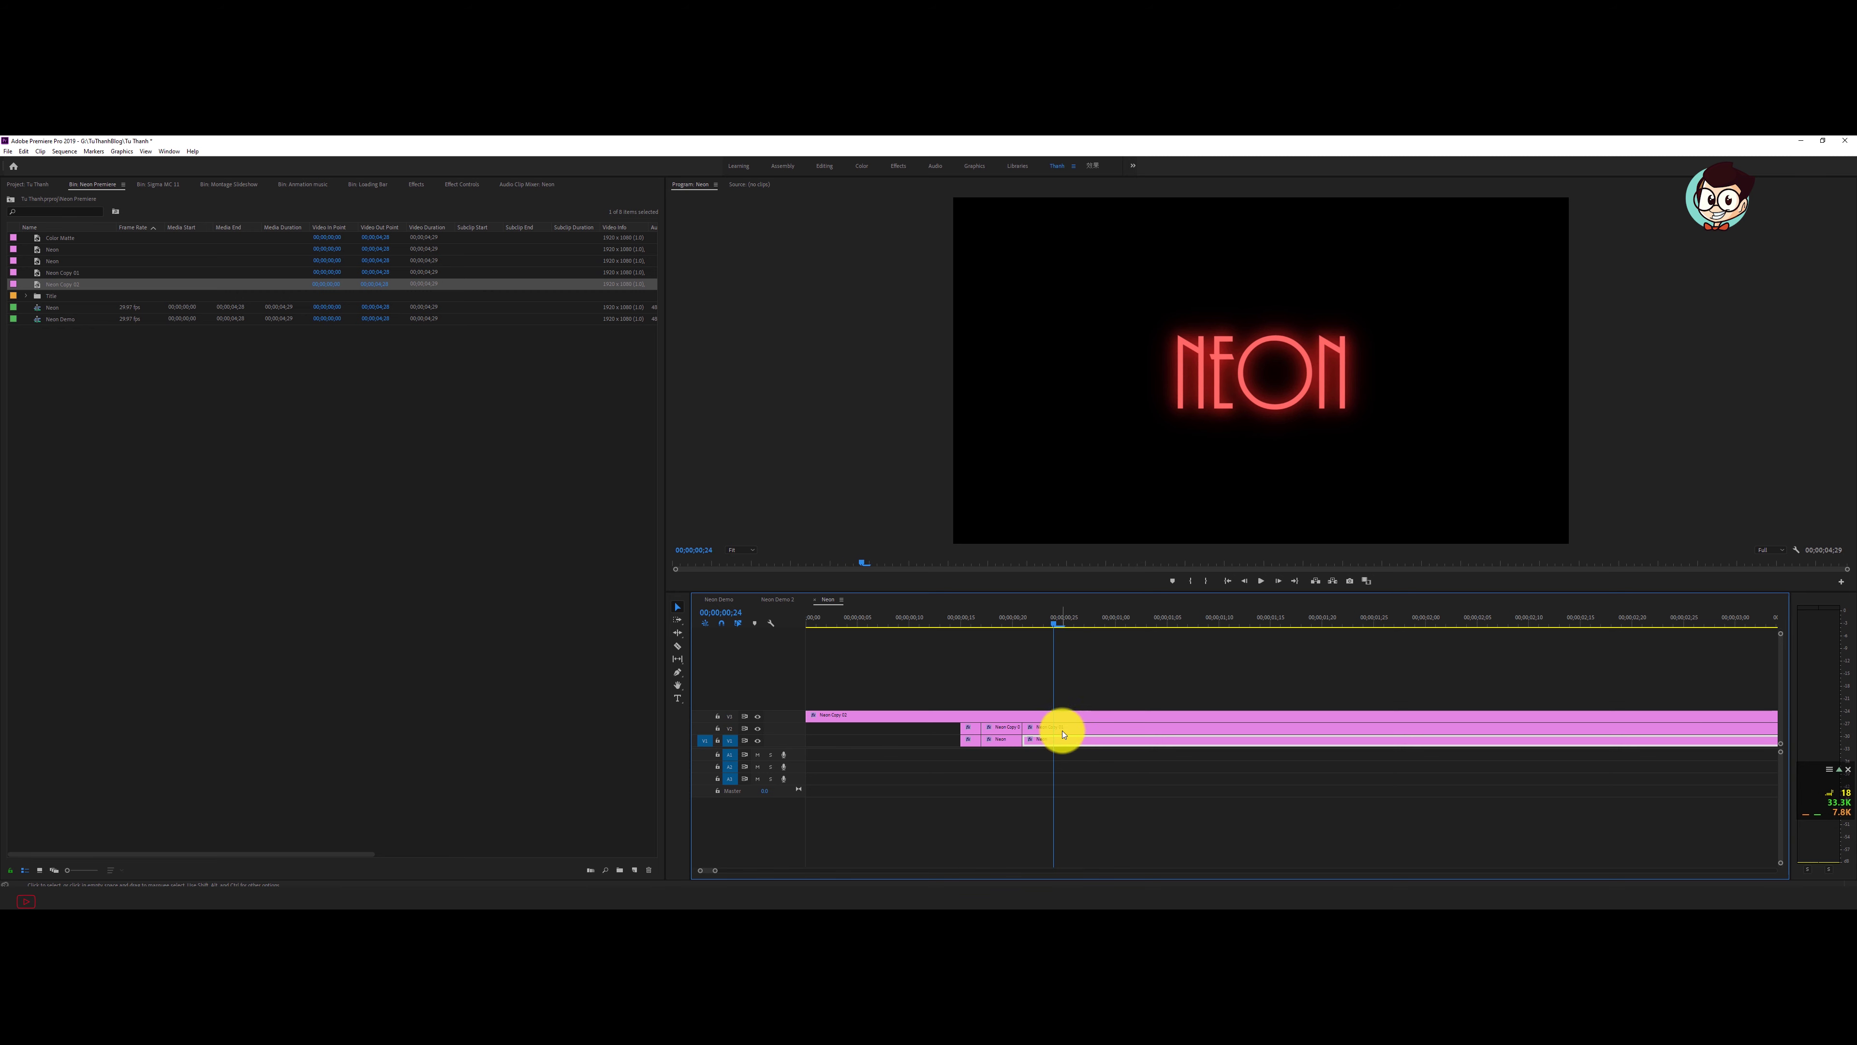
pyautogui.click(1043, 624)
pyautogui.moveTo(1025, 633); pyautogui.dragTo(1055, 631)
pyautogui.press('c')
pyautogui.click(1057, 735)
pyautogui.press('v')
pyautogui.moveTo(1056, 626); pyautogui.dragTo(1072, 626)
pyautogui.press('c')
pyautogui.click(1075, 731)
pyautogui.press('v')
pyautogui.moveTo(1084, 628); pyautogui.dragTo(1102, 627)
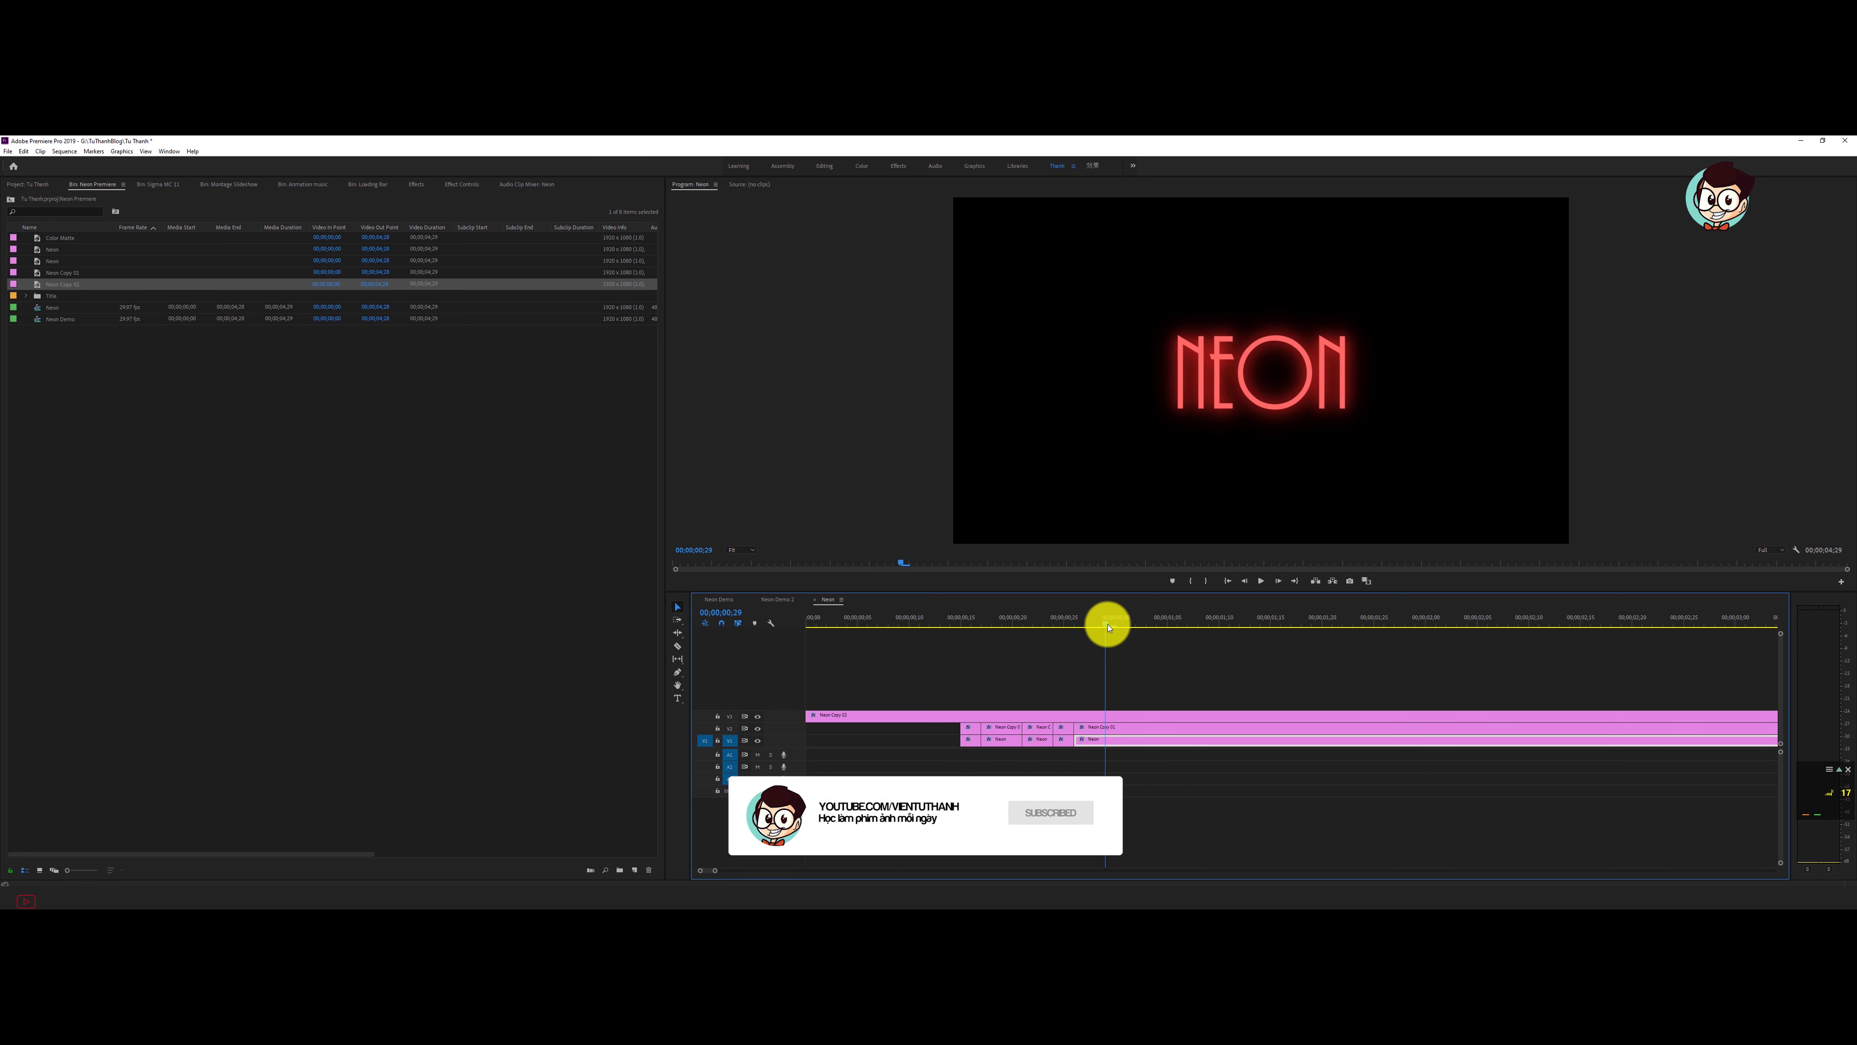
pyautogui.press('c')
pyautogui.click(1105, 732)
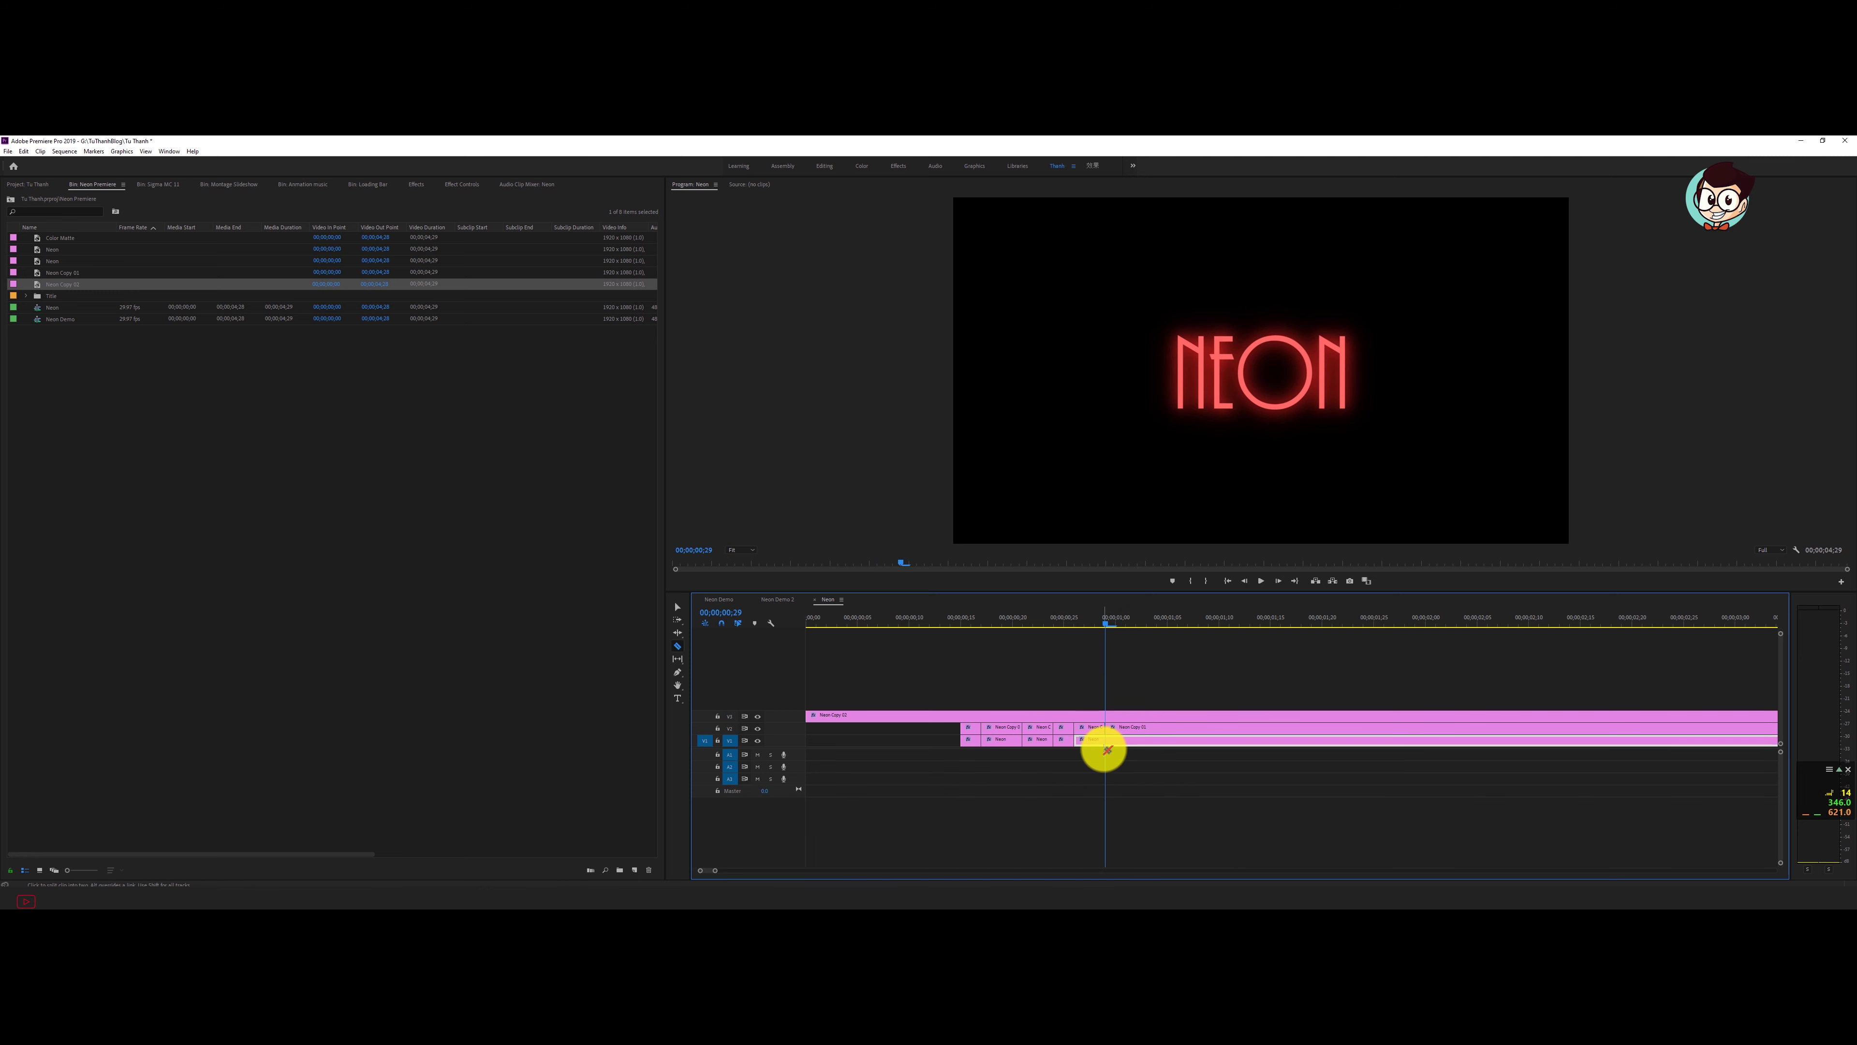
pyautogui.press('v')
# Remove the short pieces between cuts and trim the long NEON clips to the playhead.
pyautogui.click(1003, 729)
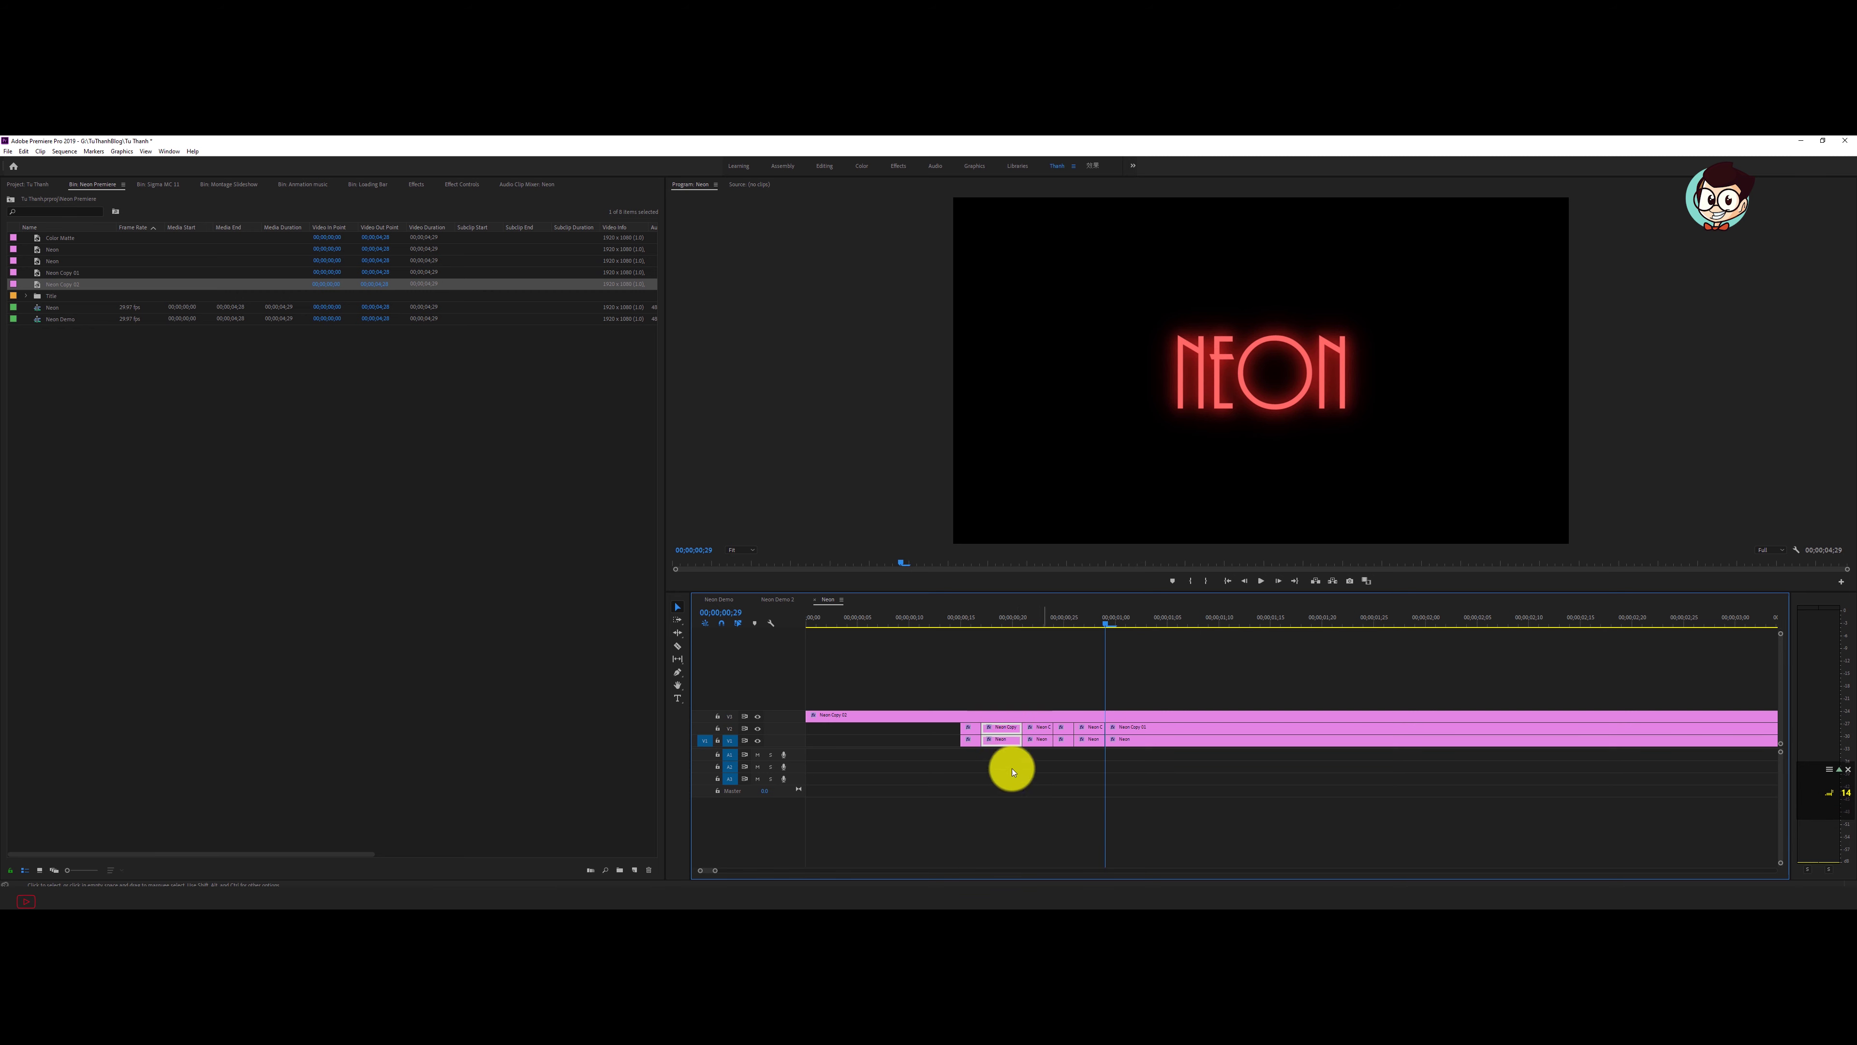
pyautogui.click(1058, 727)
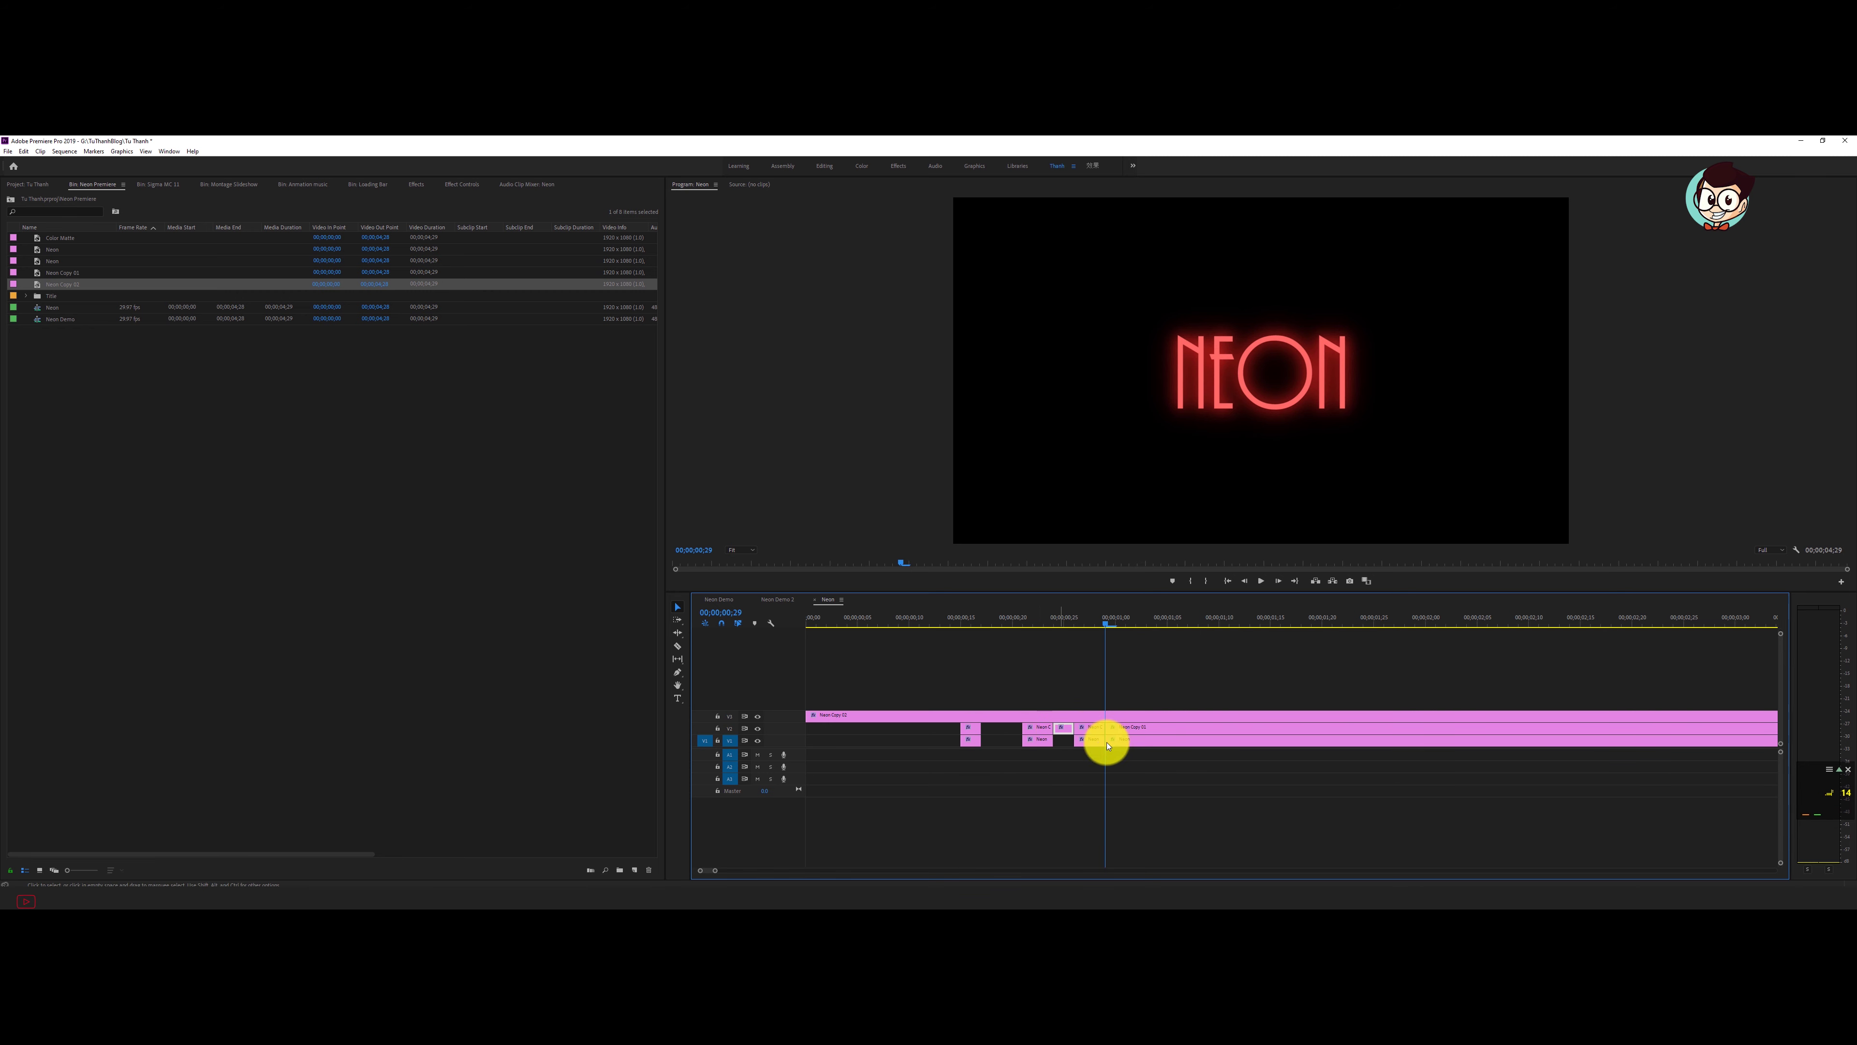
pyautogui.click(1116, 726)
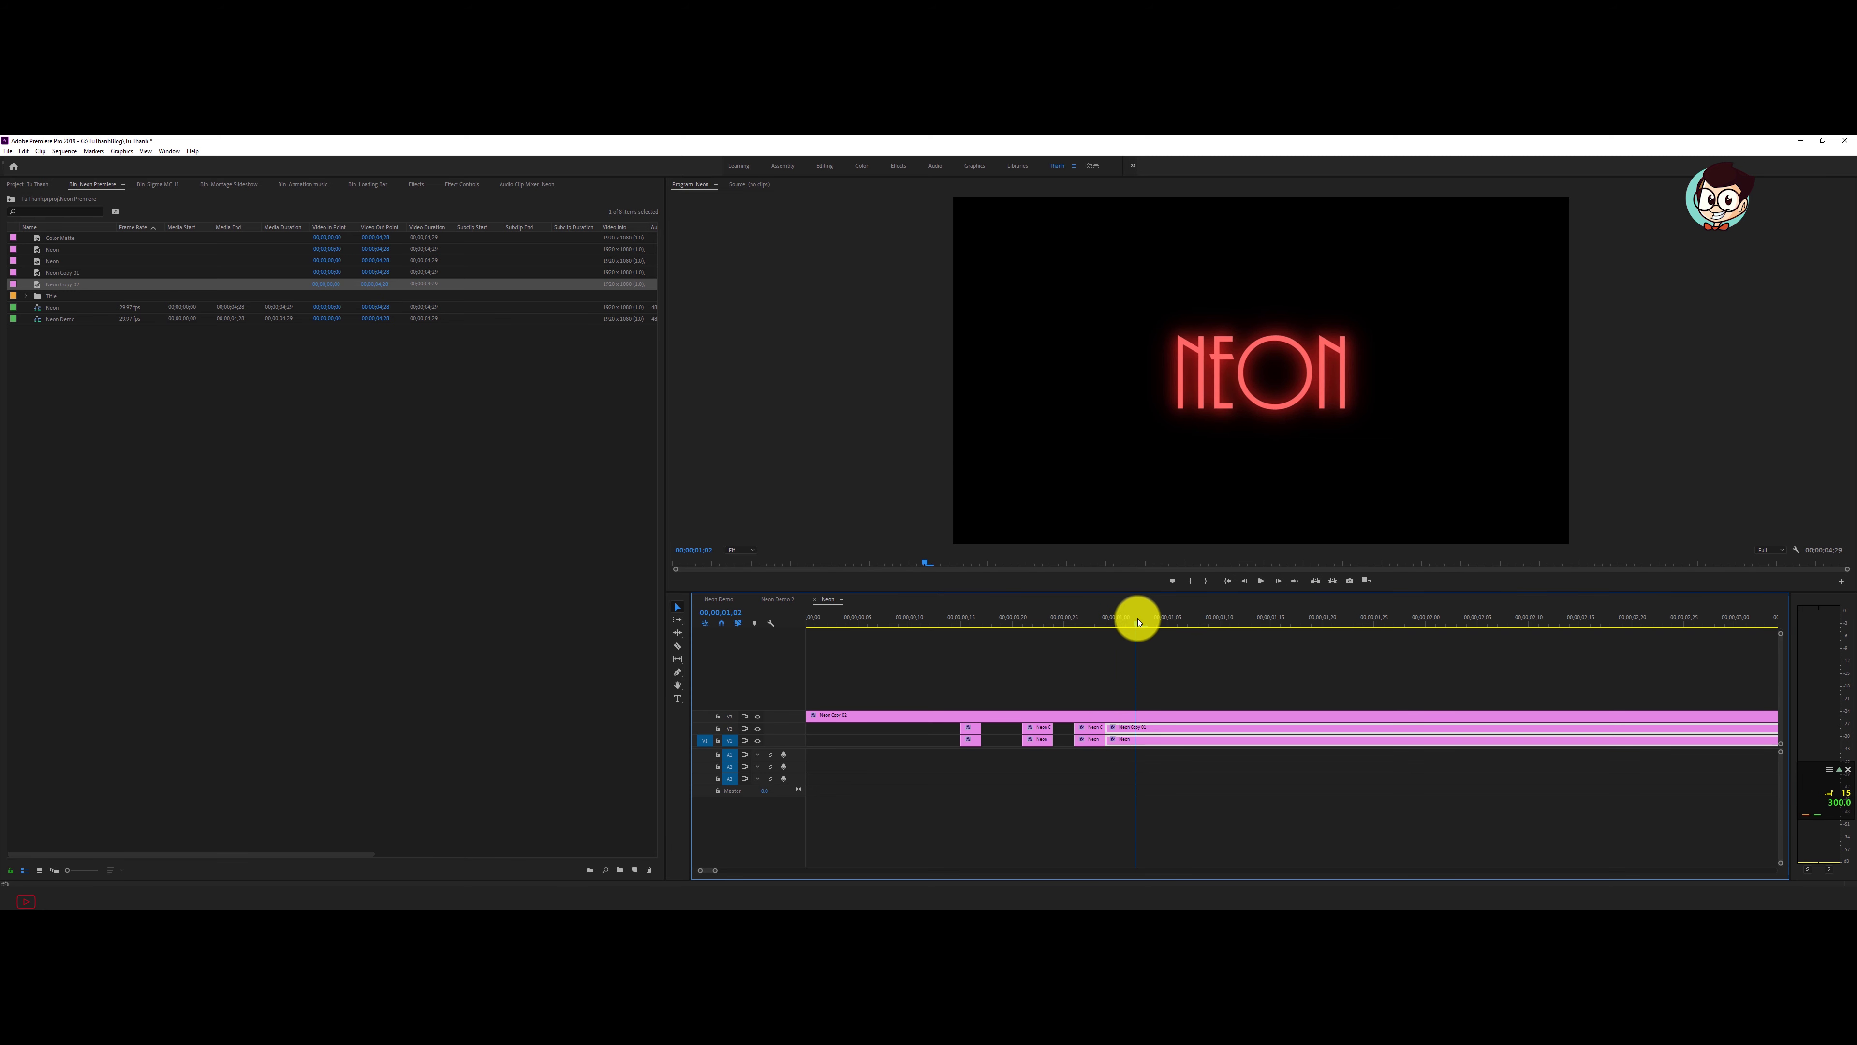
pyautogui.moveTo(1108, 728); pyautogui.dragTo(1136, 726)
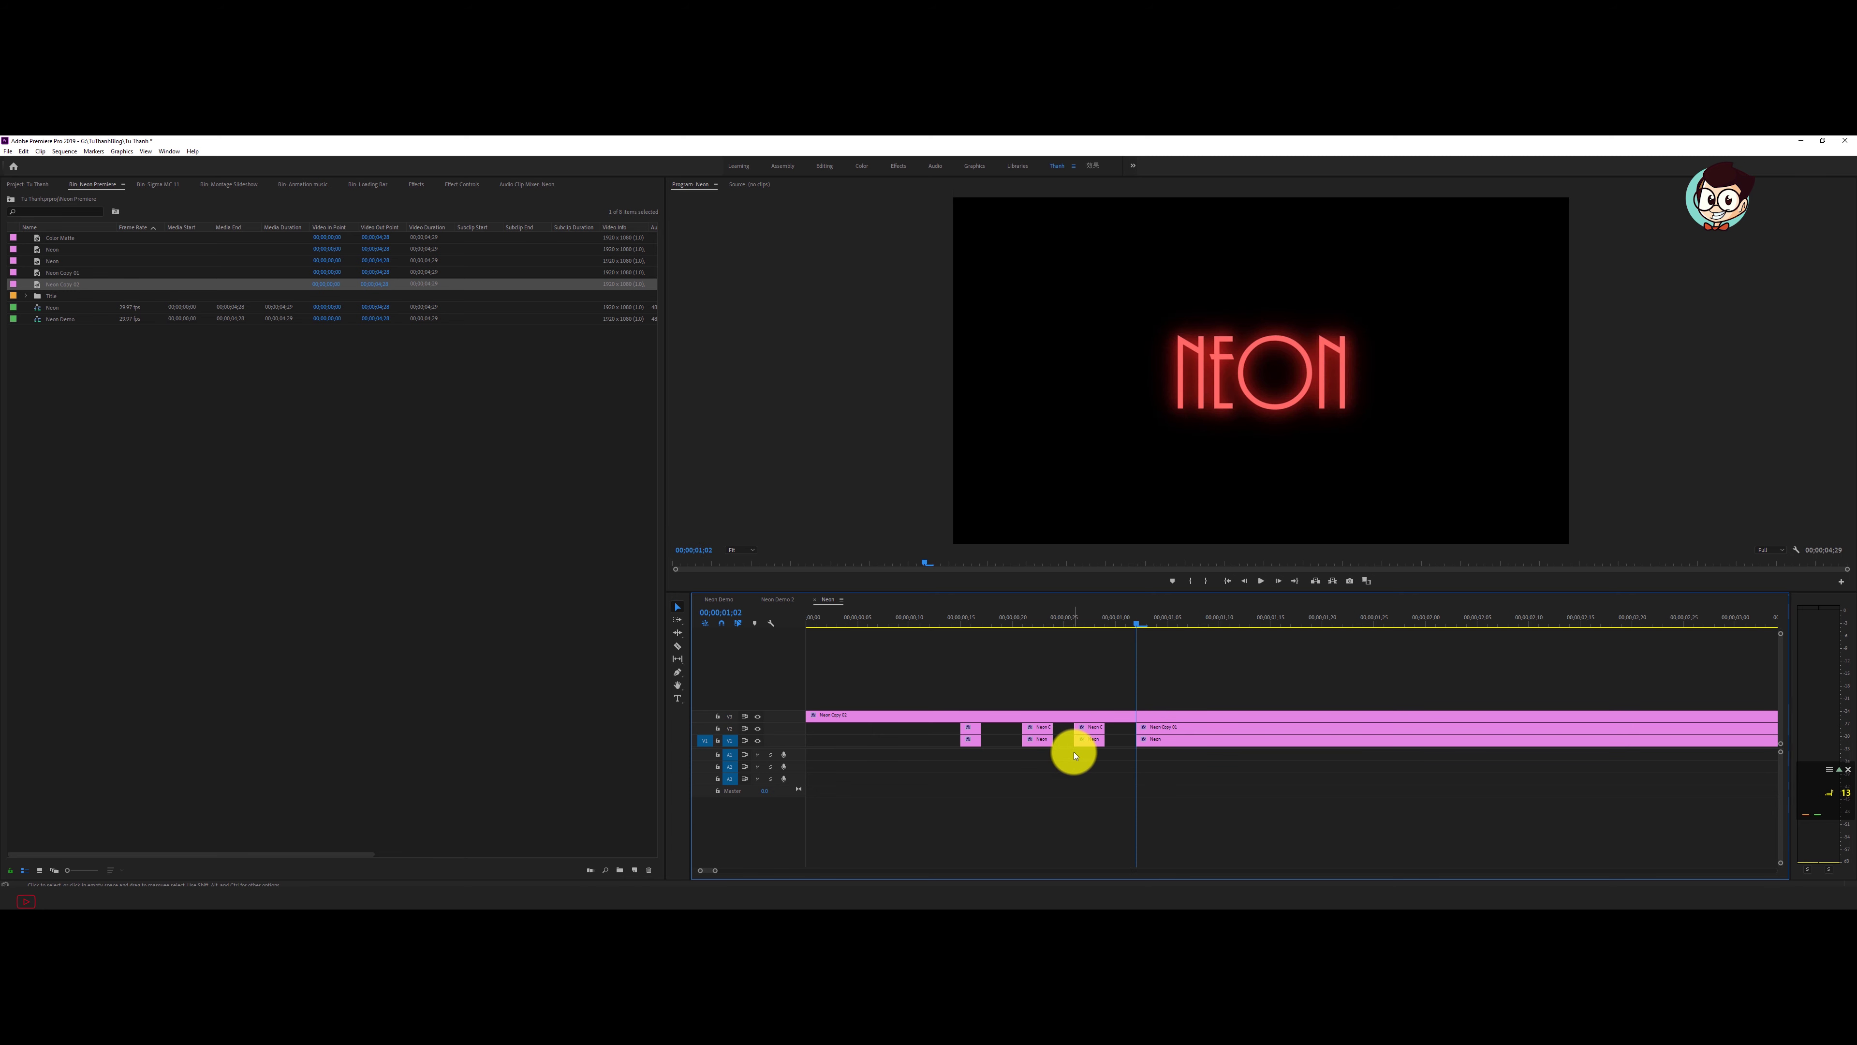
# Play back the flickering NEON title from the start of the sequence.
pyautogui.moveTo(909, 617); pyautogui.dragTo(732, 617)
pyautogui.press('space')
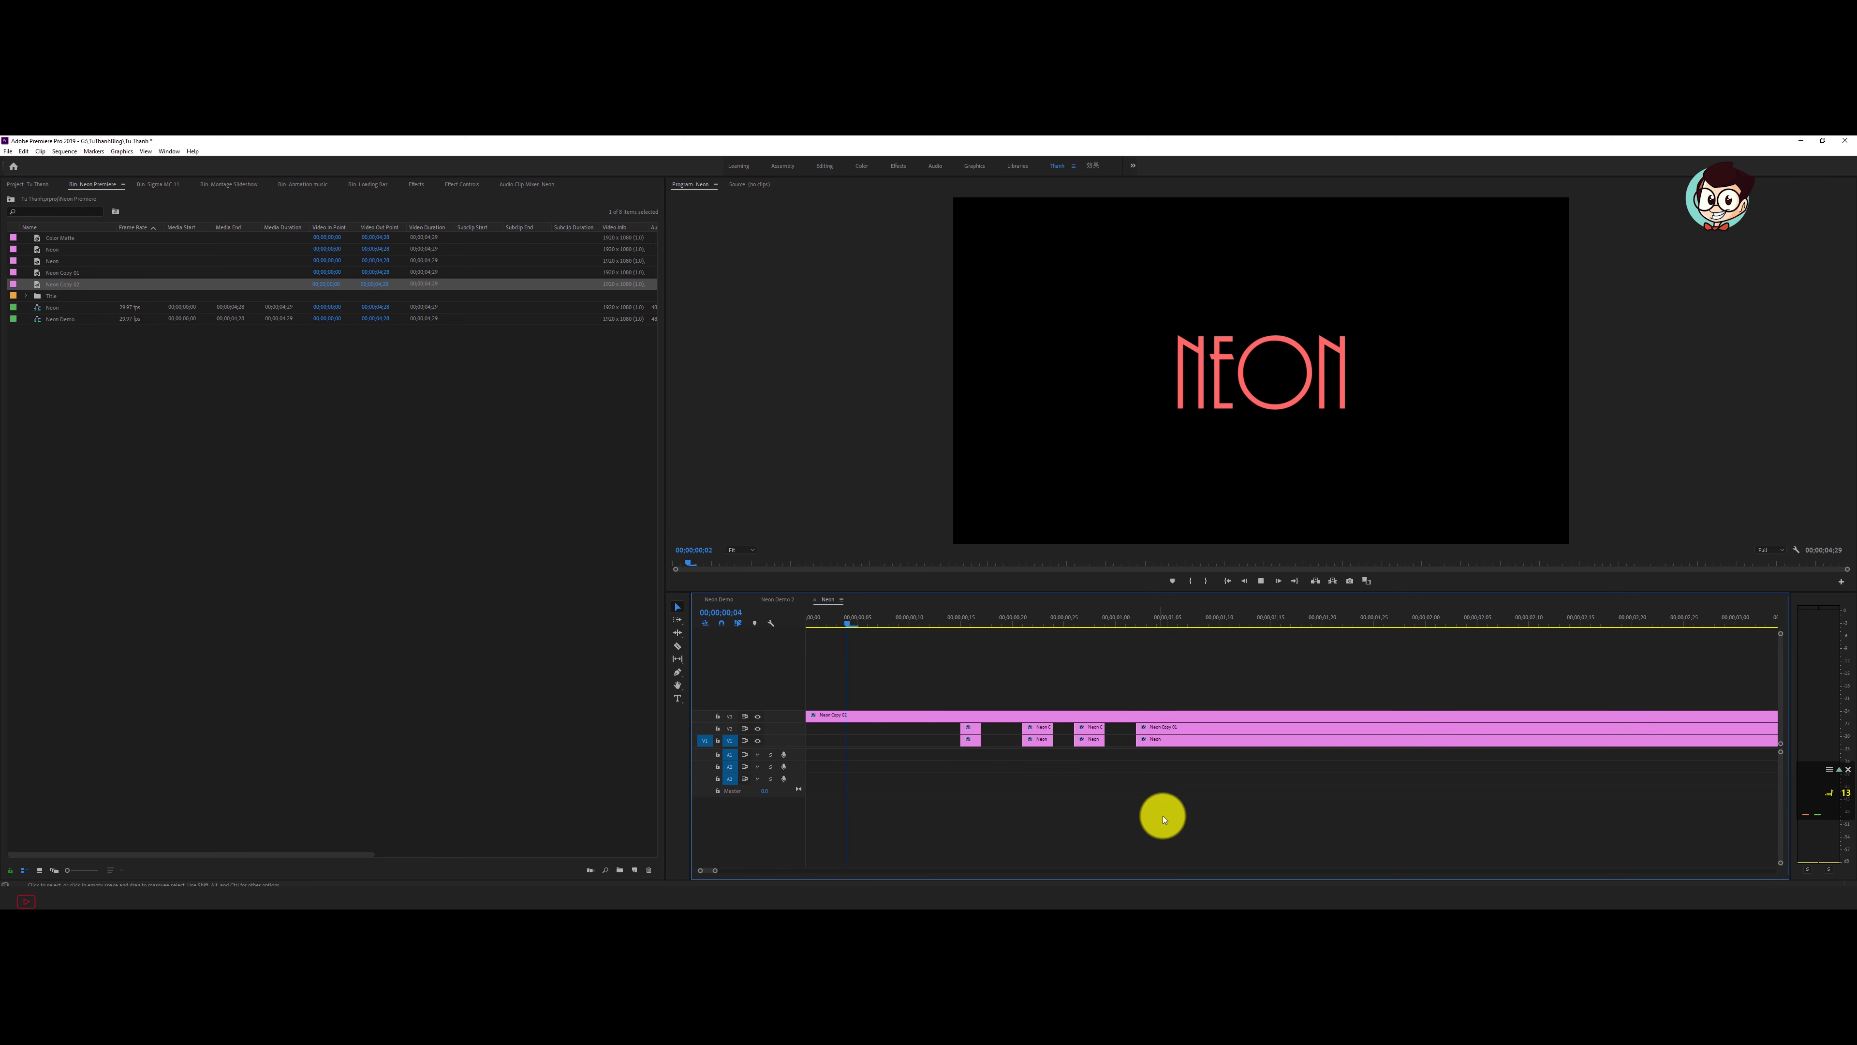
pyautogui.click(962, 616)
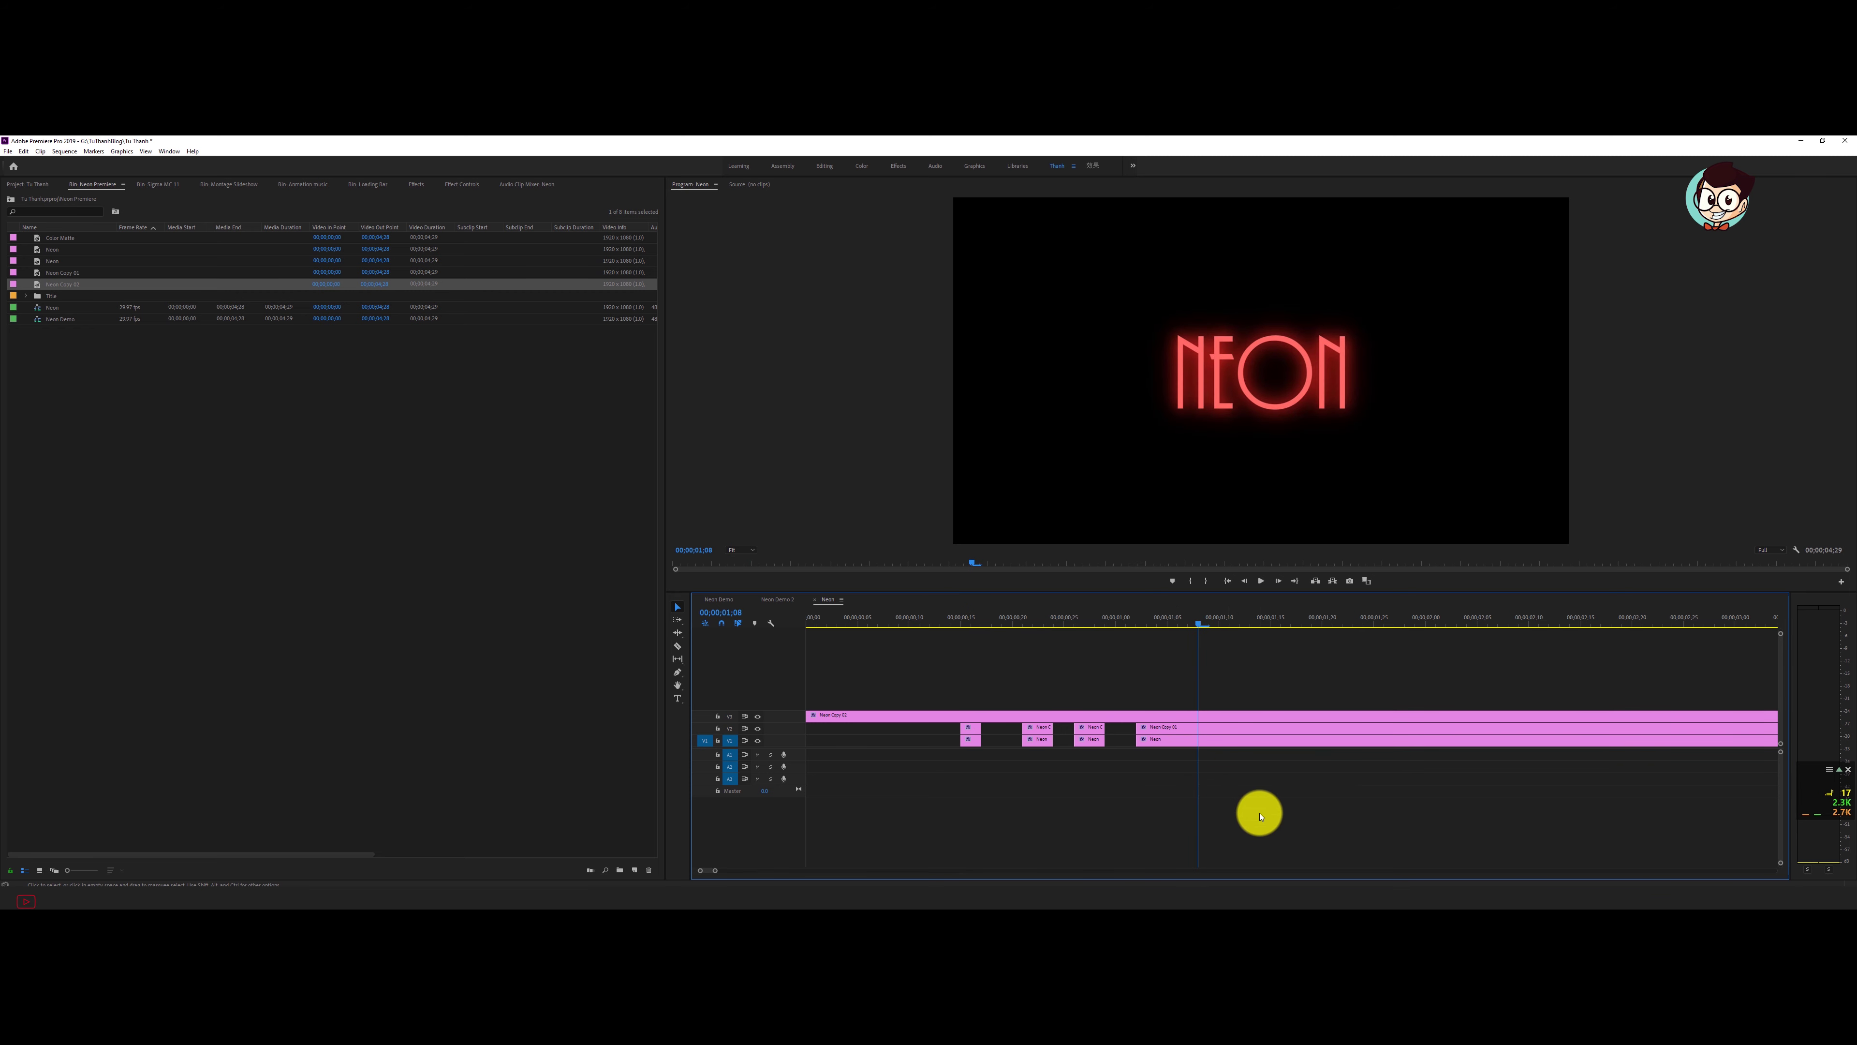
pyautogui.scroll(-5, 1215, 798)
pyautogui.moveTo(1117, 656)
pyautogui.mouseDown()
pyautogui.moveTo(696, 776)
pyautogui.moveTo(933, 748)
pyautogui.mouseUp()
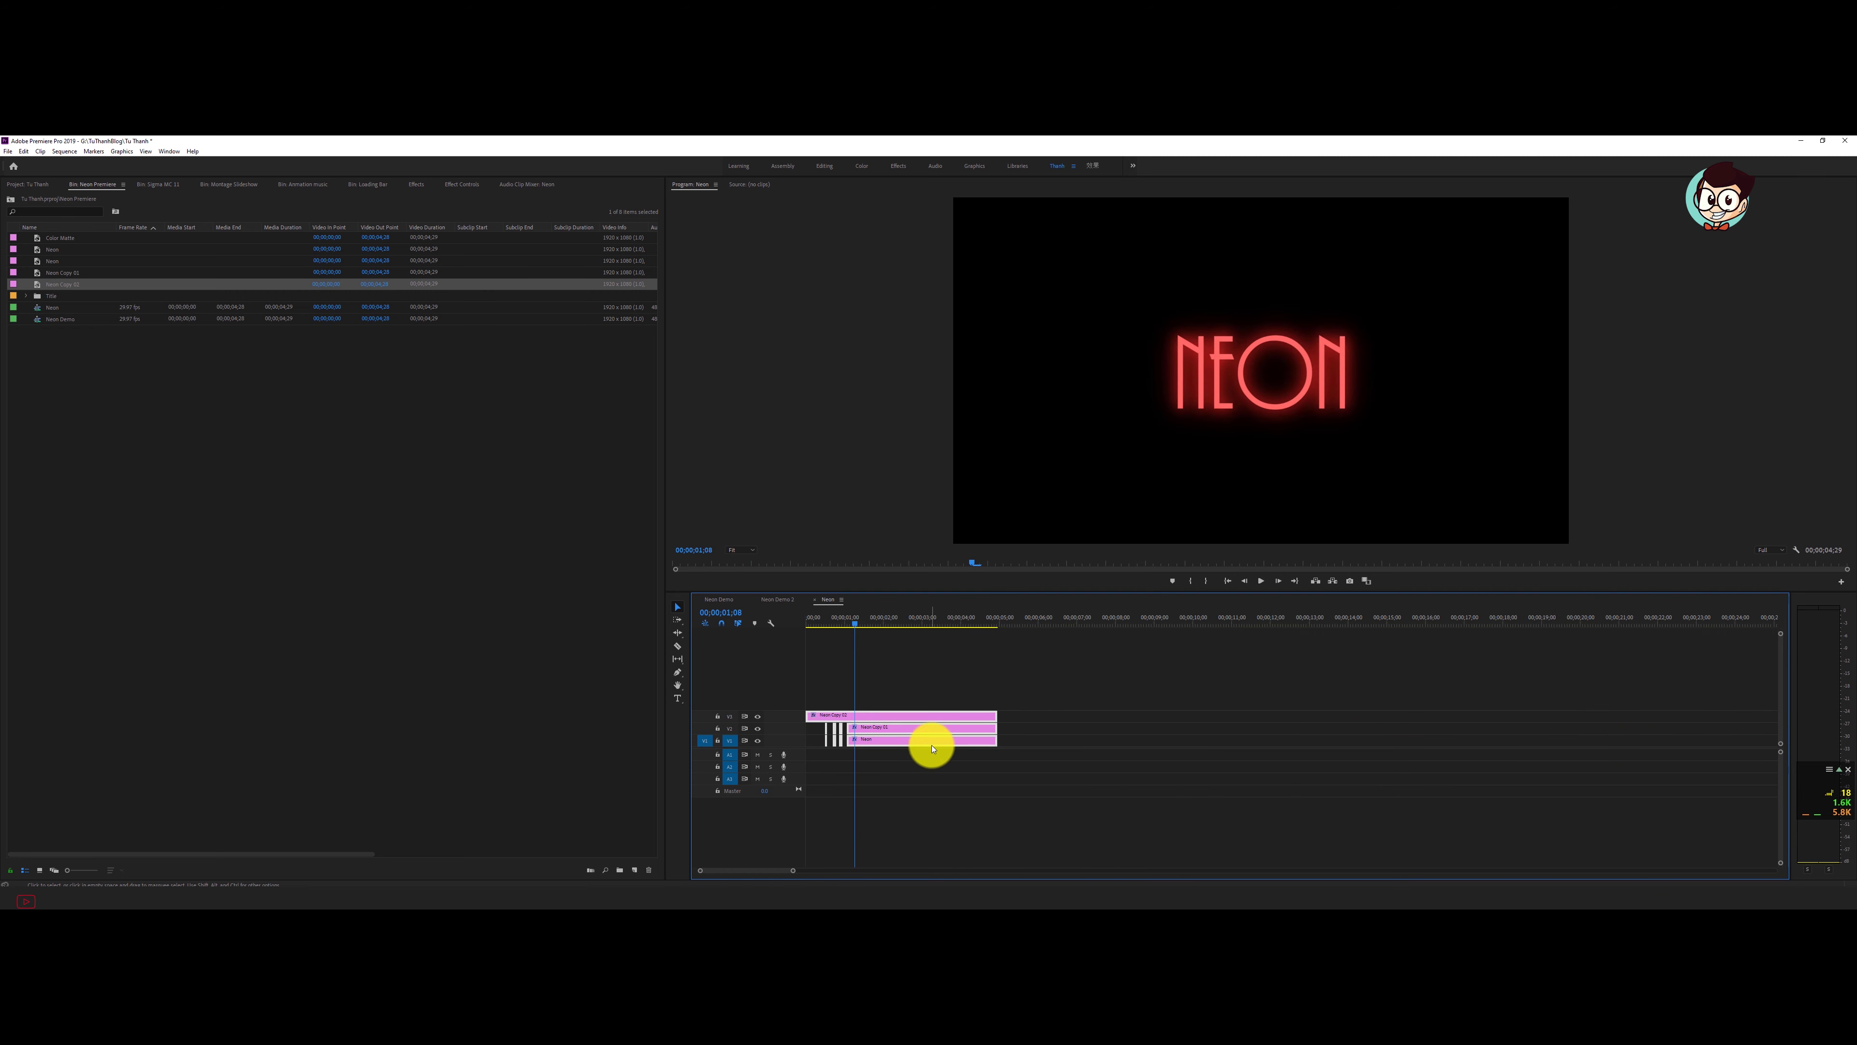
# Nest the three selected NEON clips into a sequence named Neon Demo 3.
pyautogui.rightClick(918, 725)
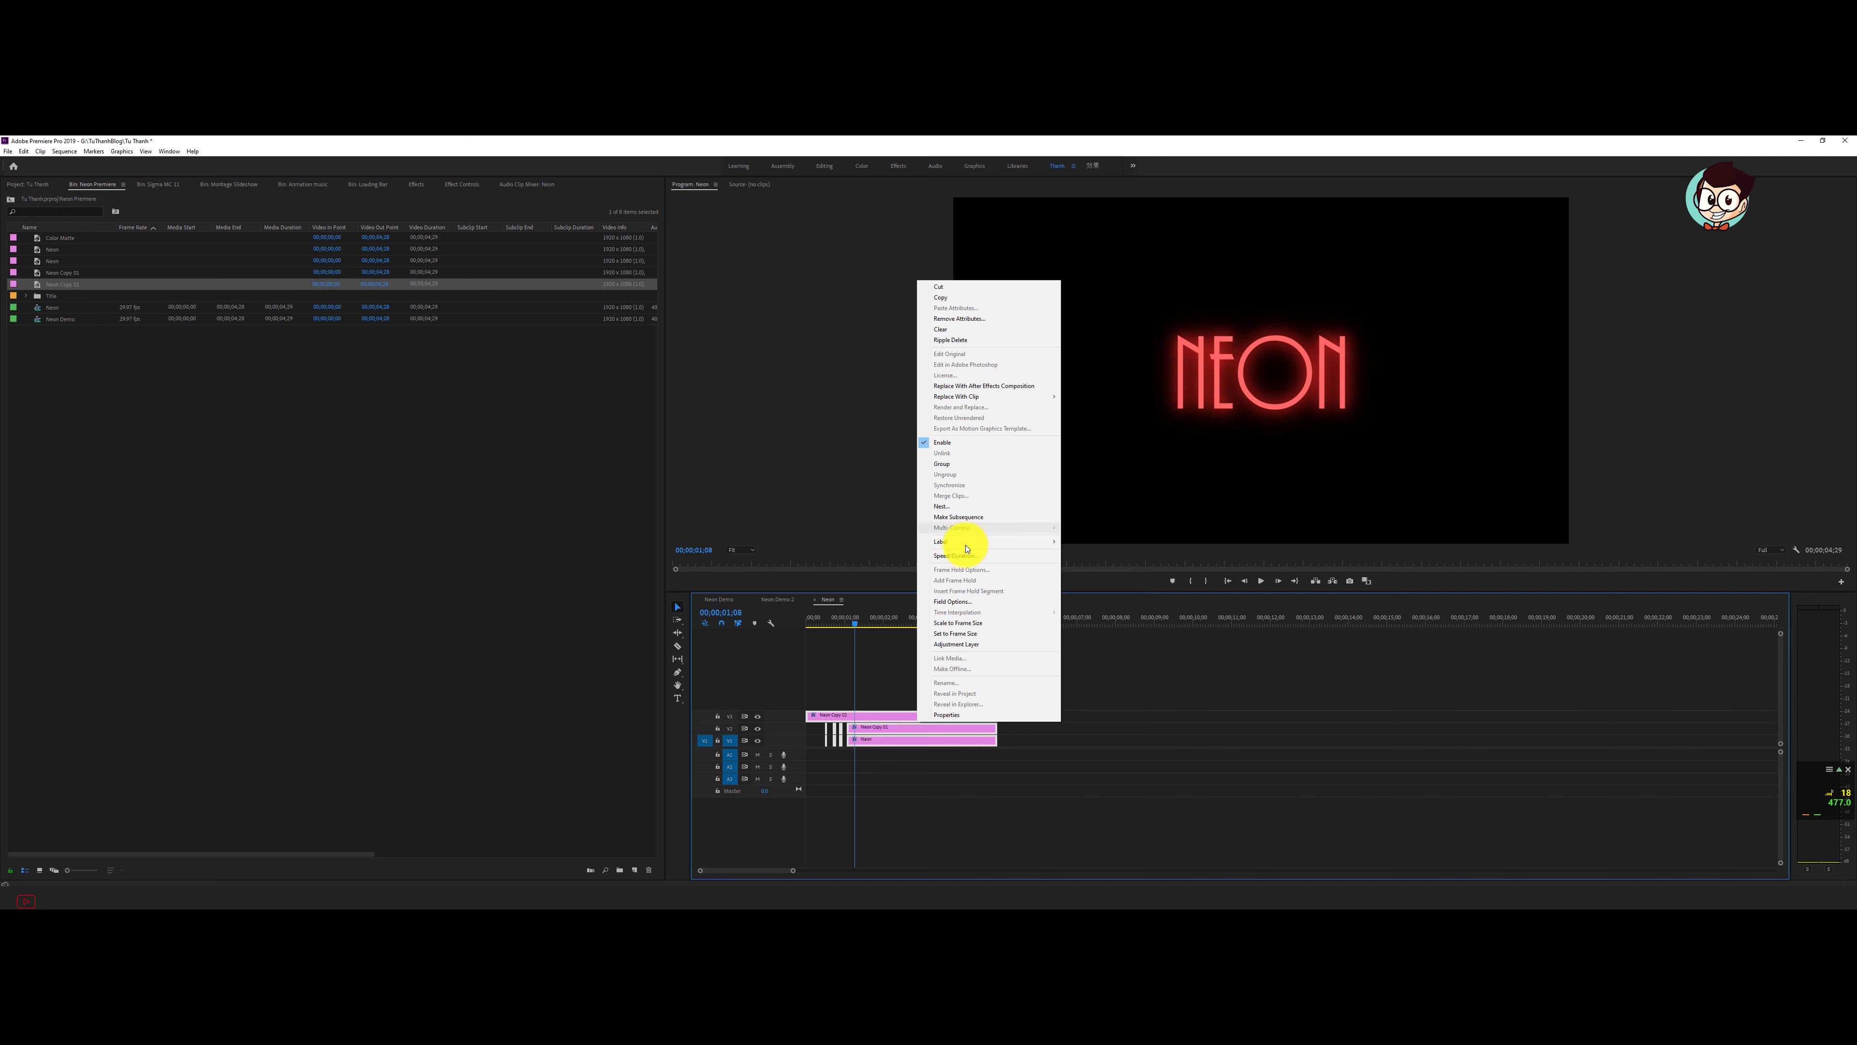
pyautogui.click(965, 508)
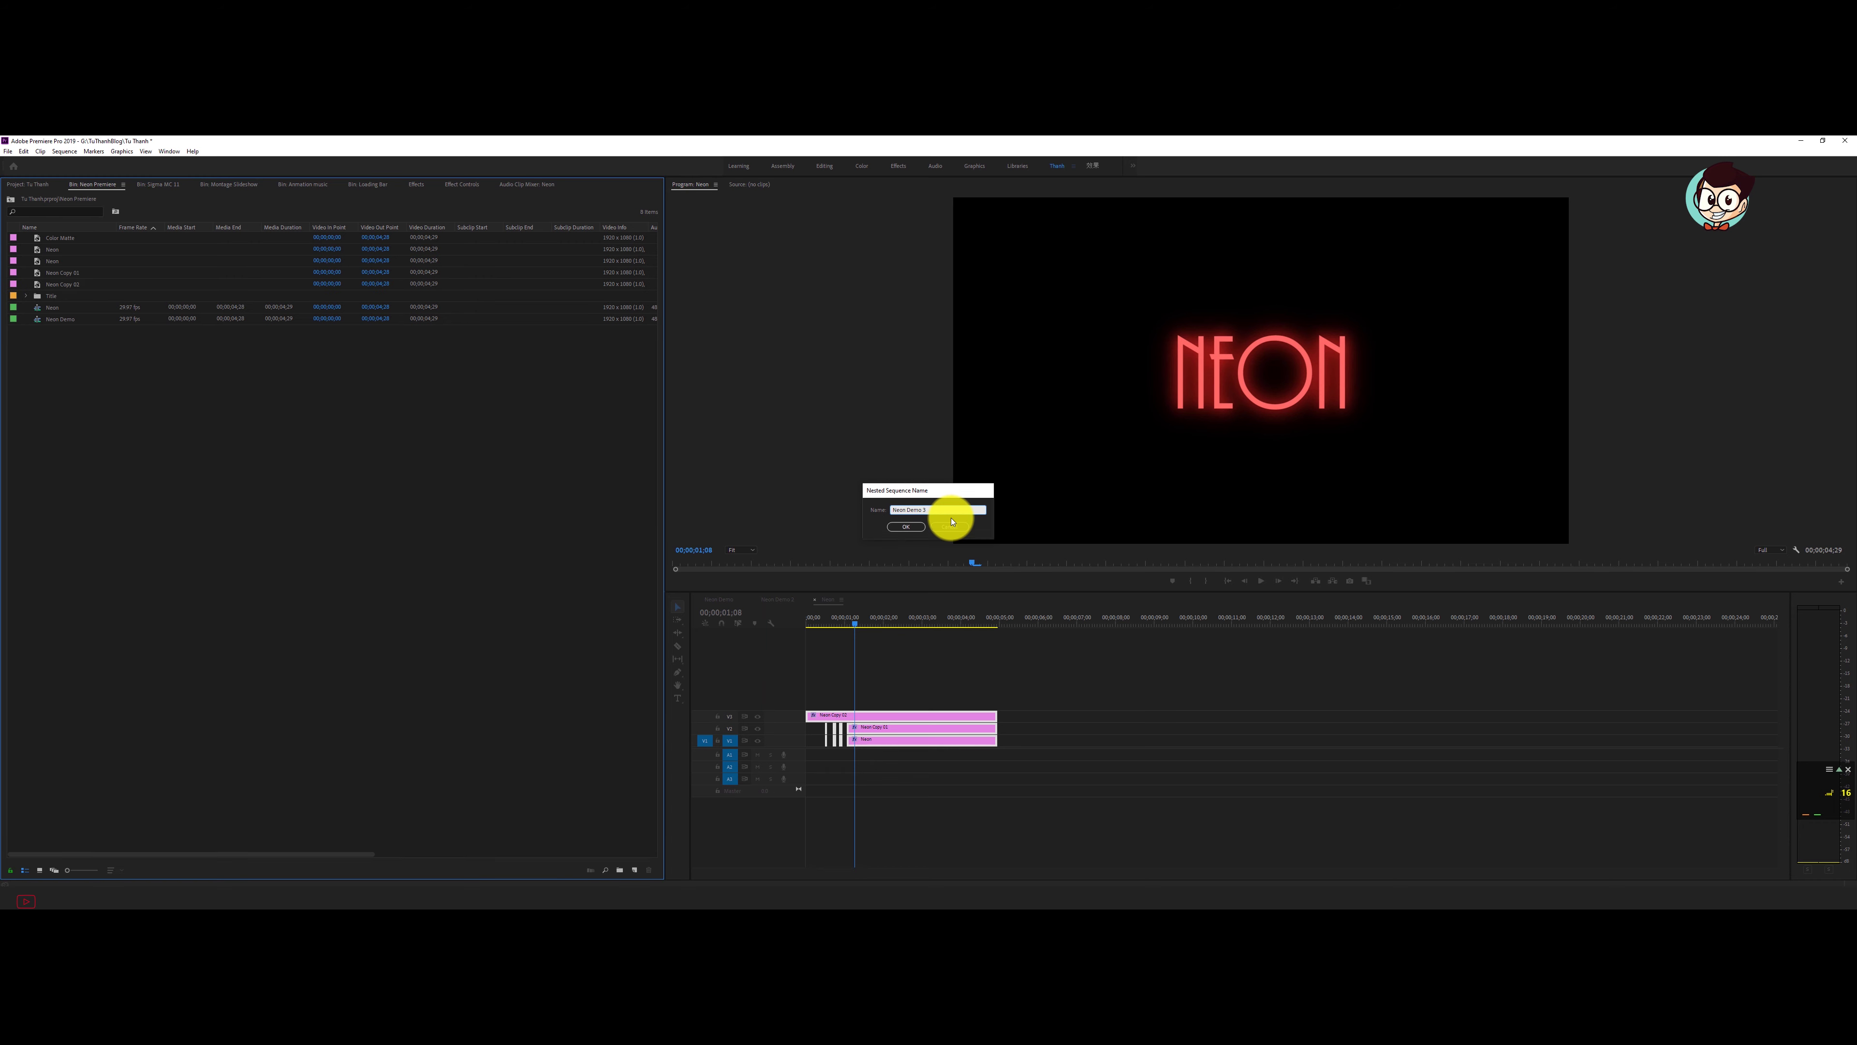
pyautogui.press('Return')
pyautogui.click(837, 624)
pyautogui.press('Home')
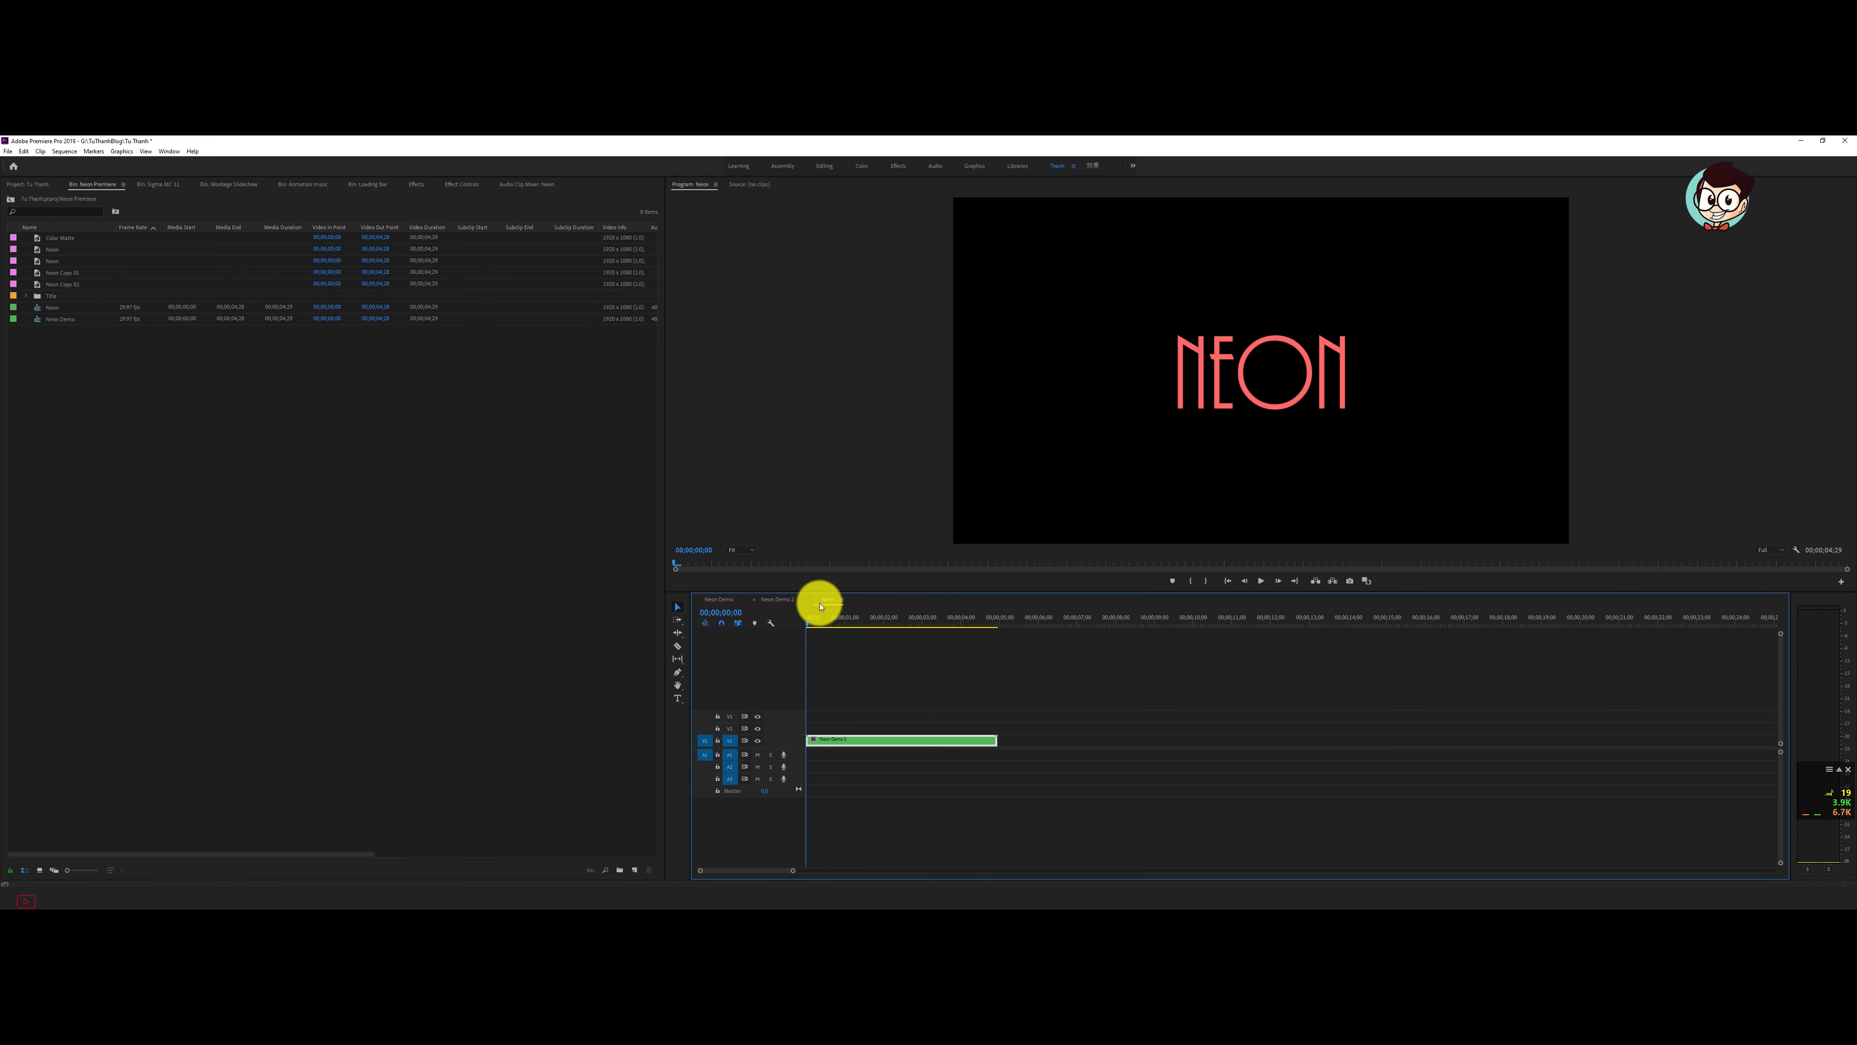
# Create a dark grey (131313) Color Matte in the Project bin, keeping the default settings and name.
pyautogui.click(239, 423)
pyautogui.rightClick(238, 422)
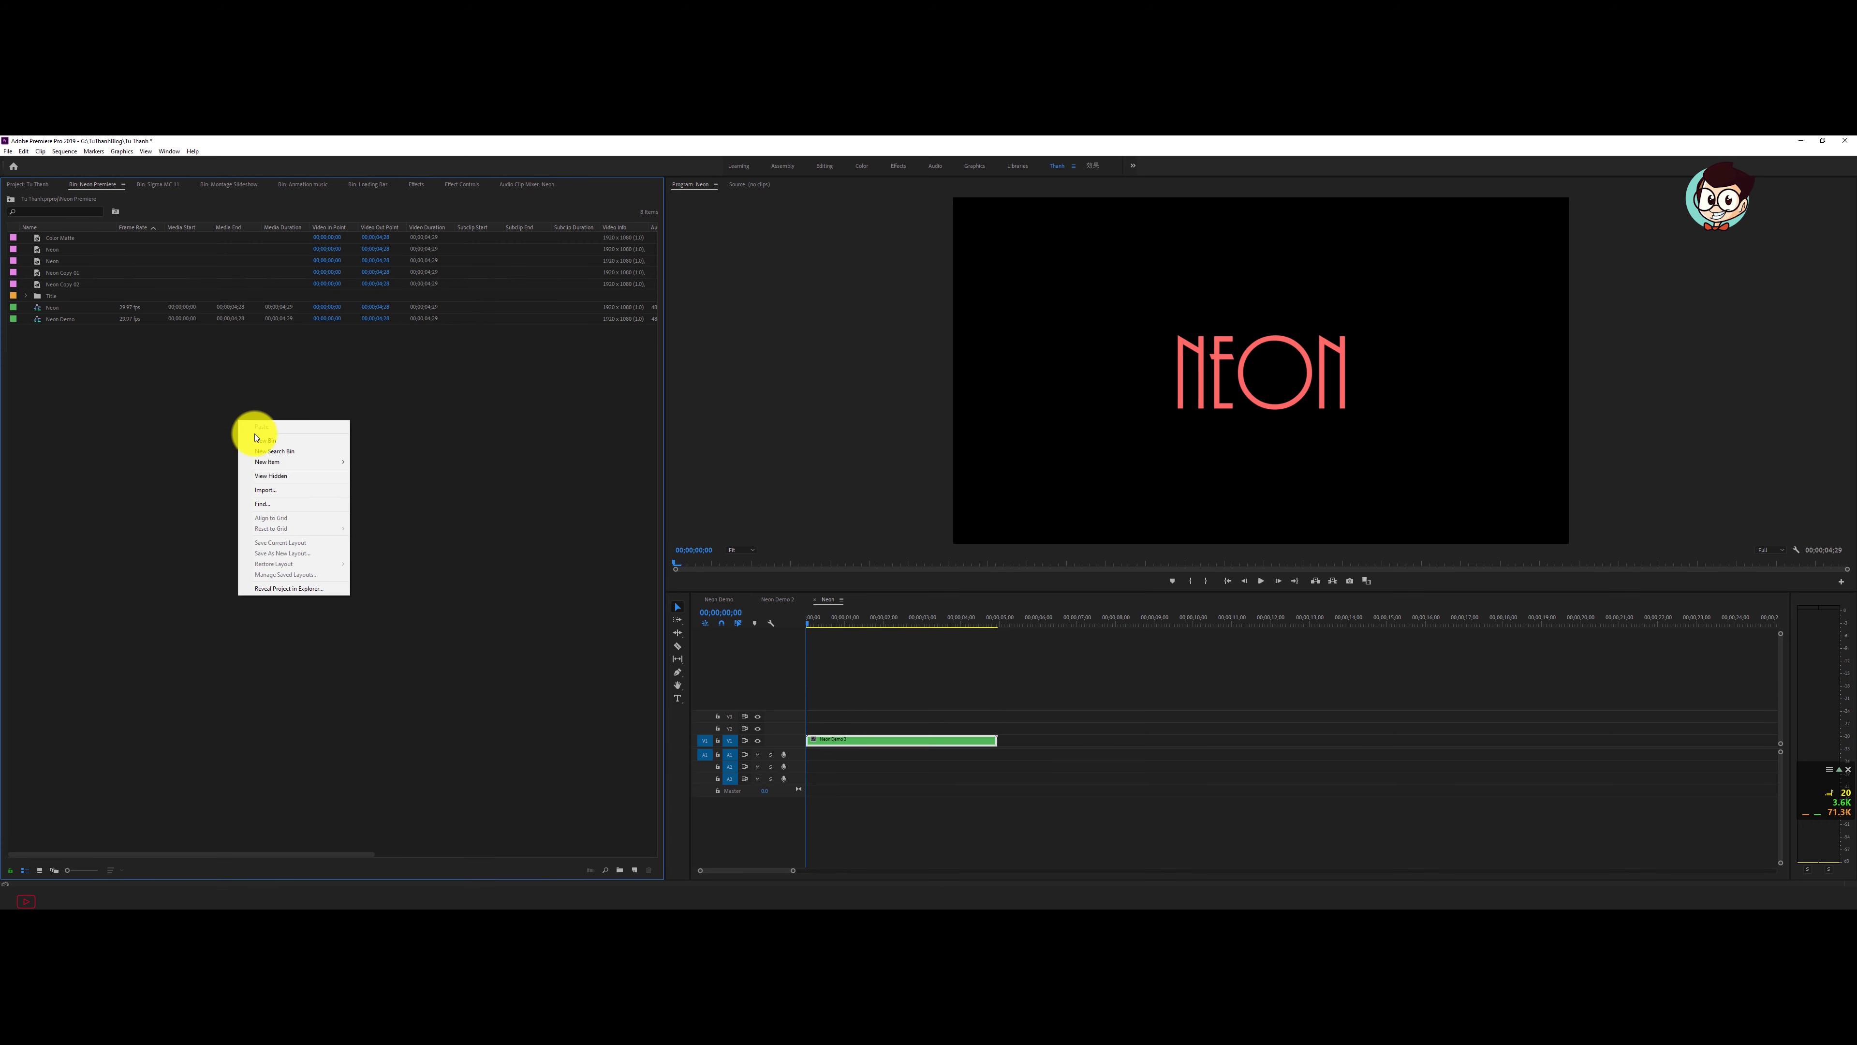
pyautogui.moveTo(271, 461)
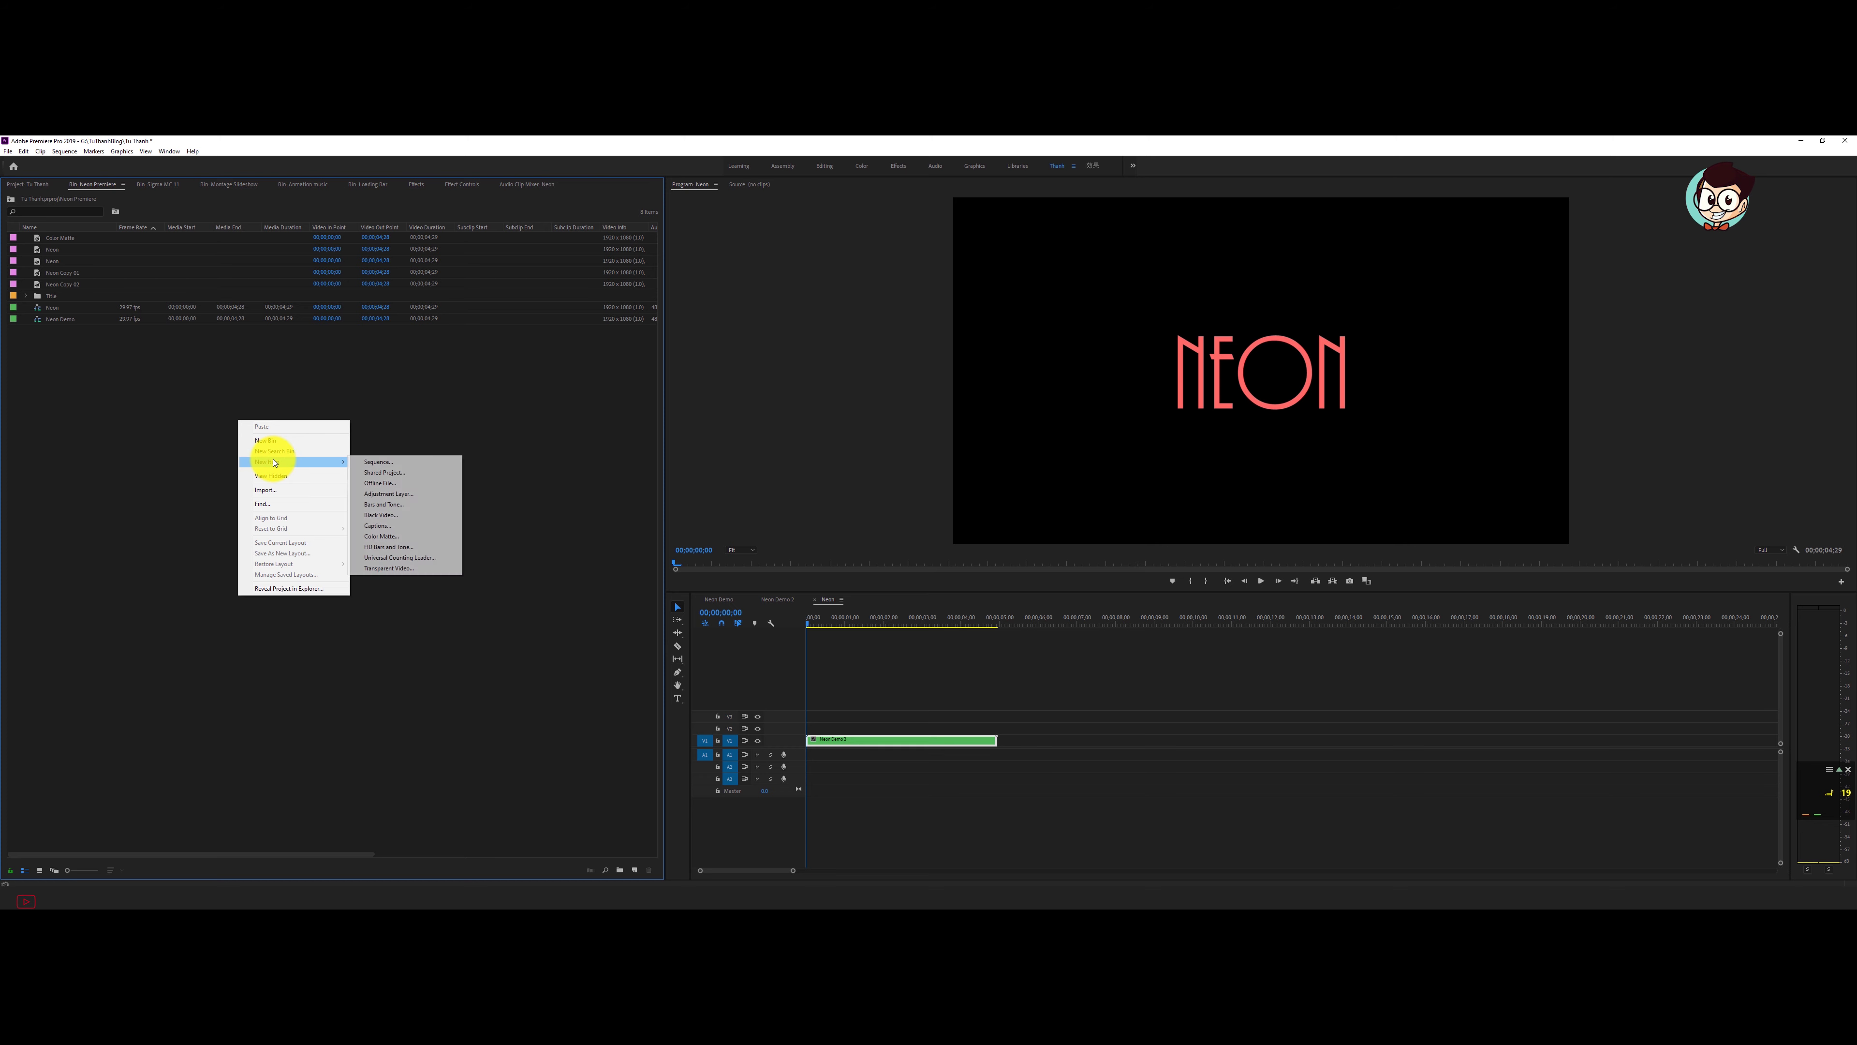
pyautogui.click(380, 535)
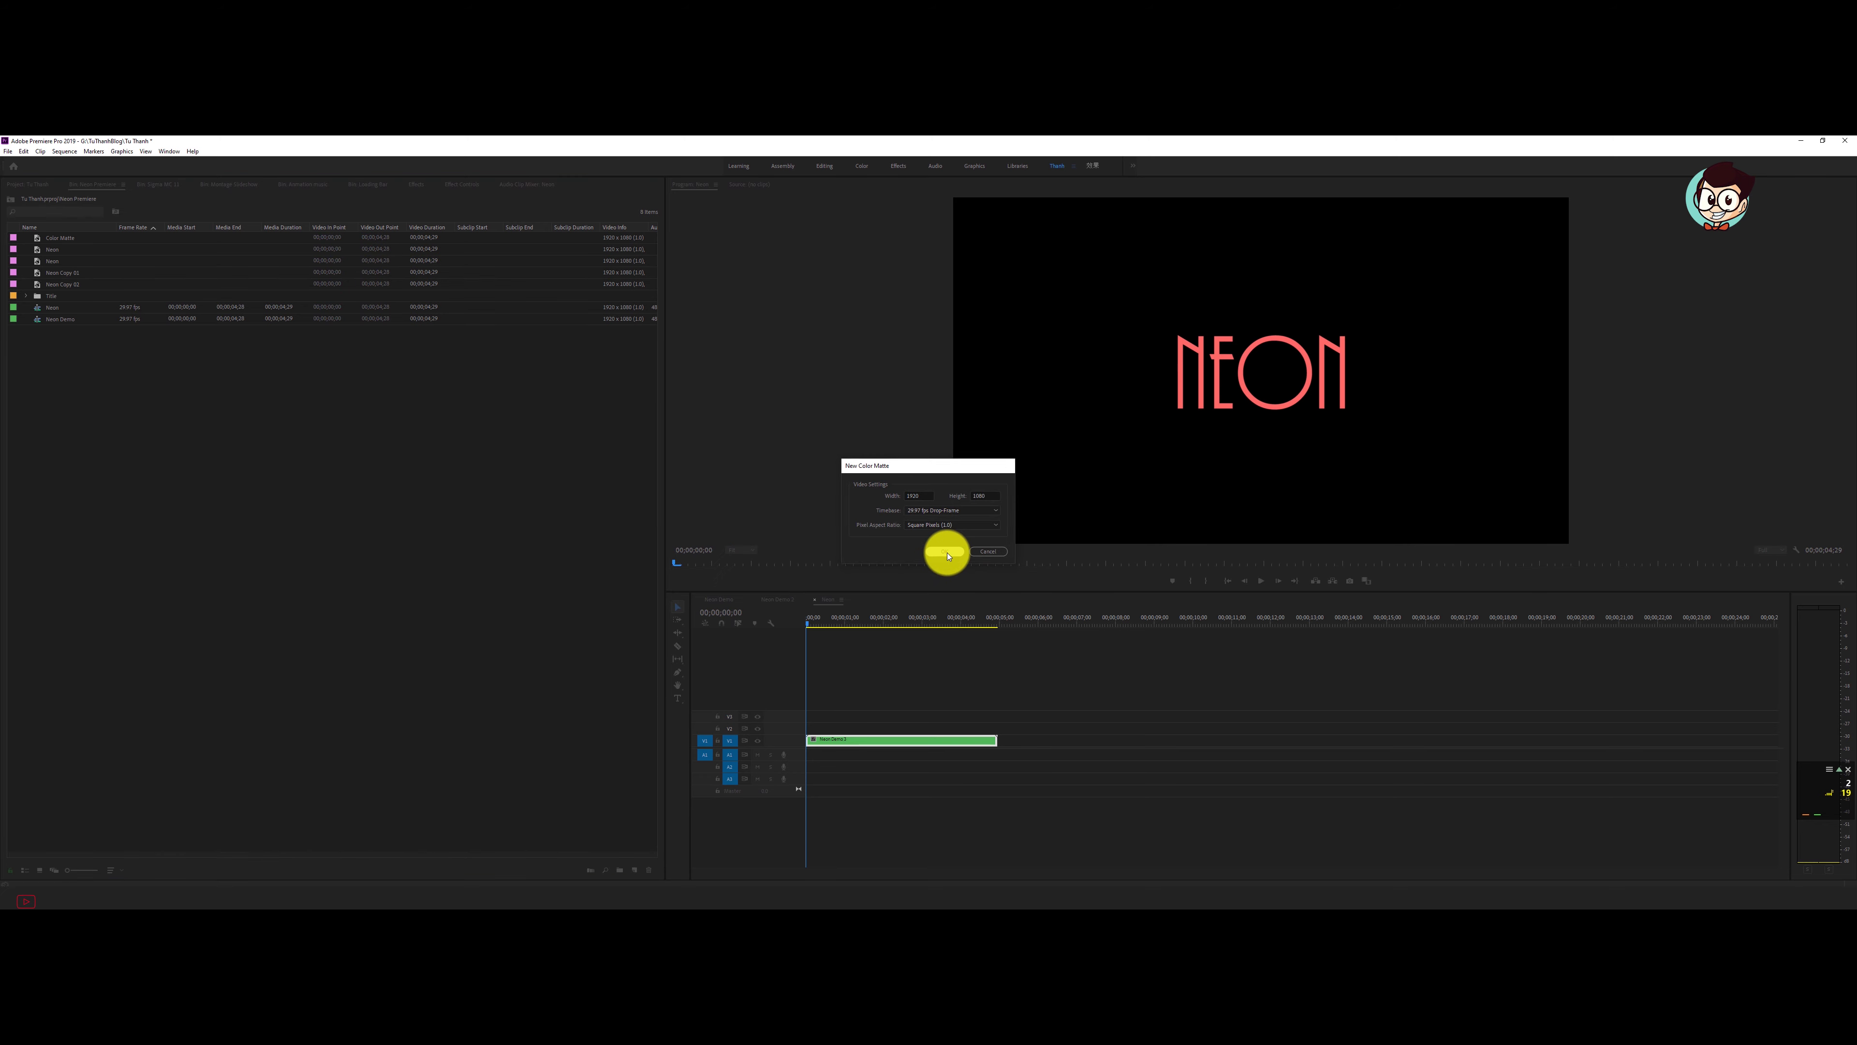
pyautogui.click(946, 552)
pyautogui.moveTo(740, 439)
pyautogui.mouseDown()
pyautogui.moveTo(739, 462)
pyautogui.moveTo(680, 431)
pyautogui.mouseUp()
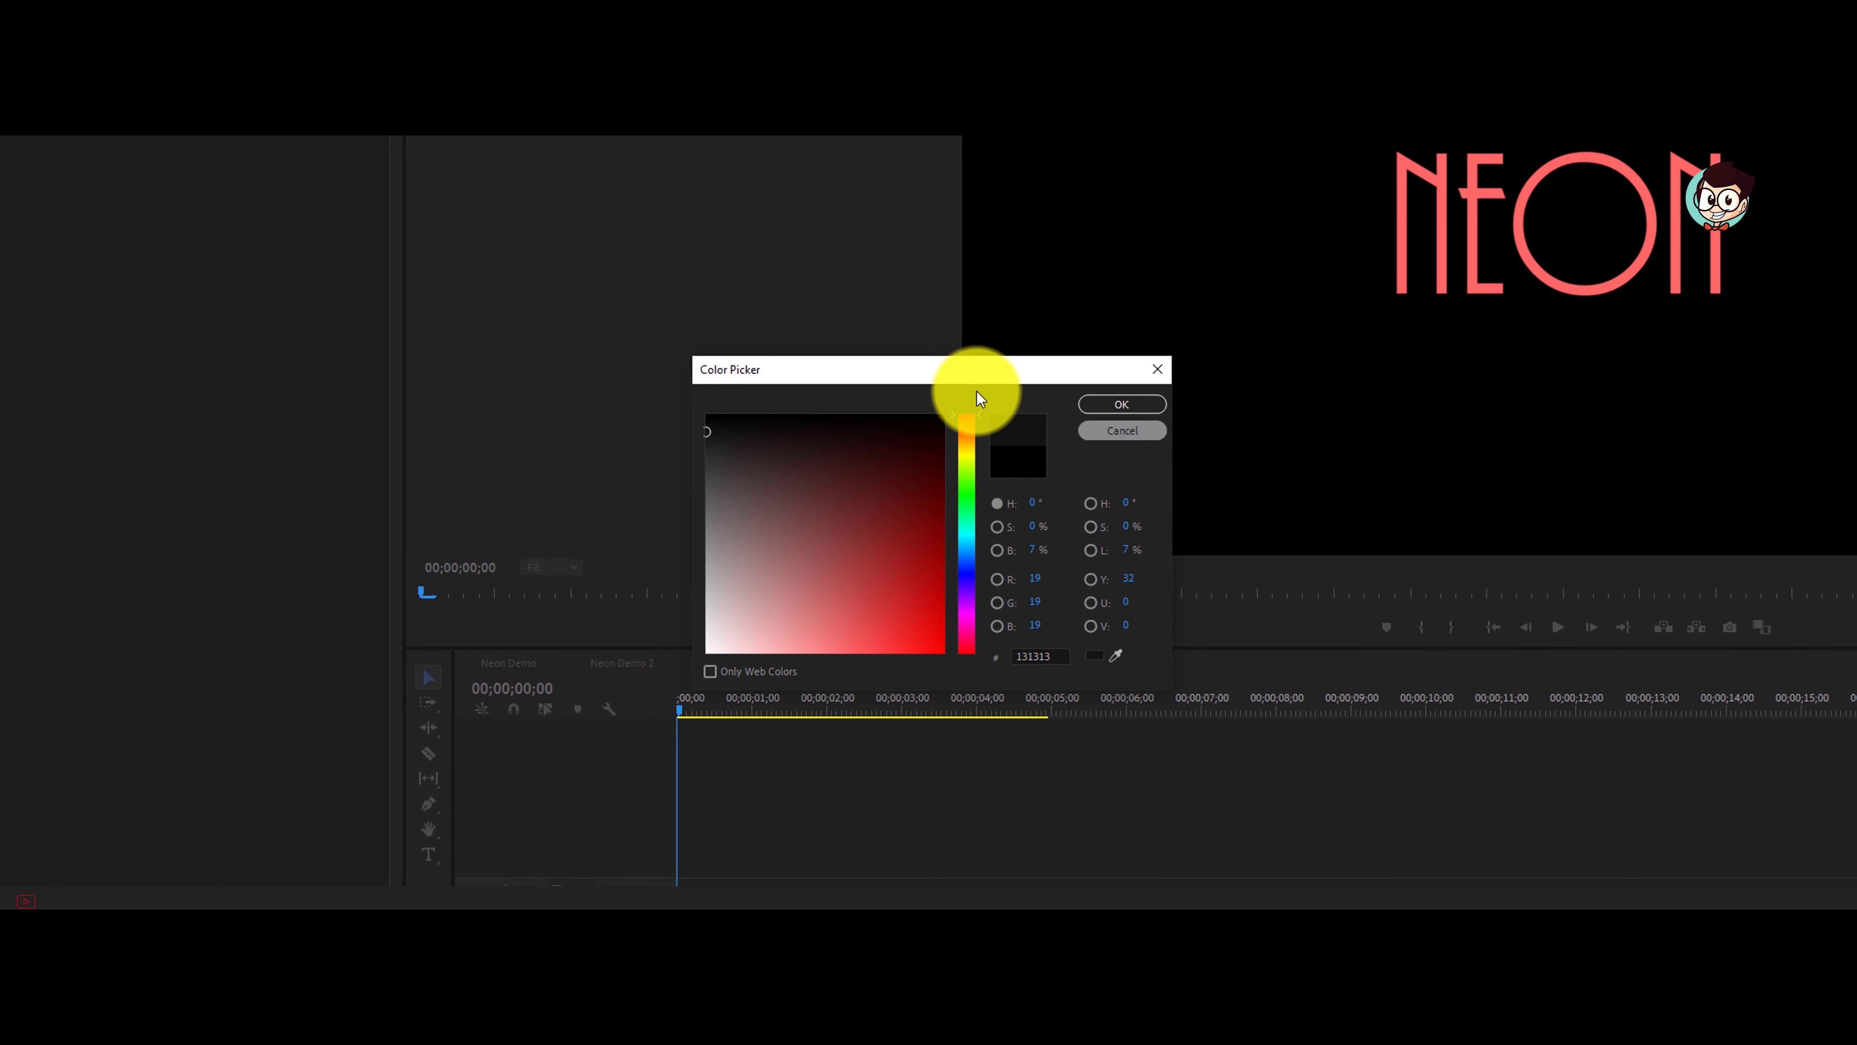
pyautogui.click(1126, 402)
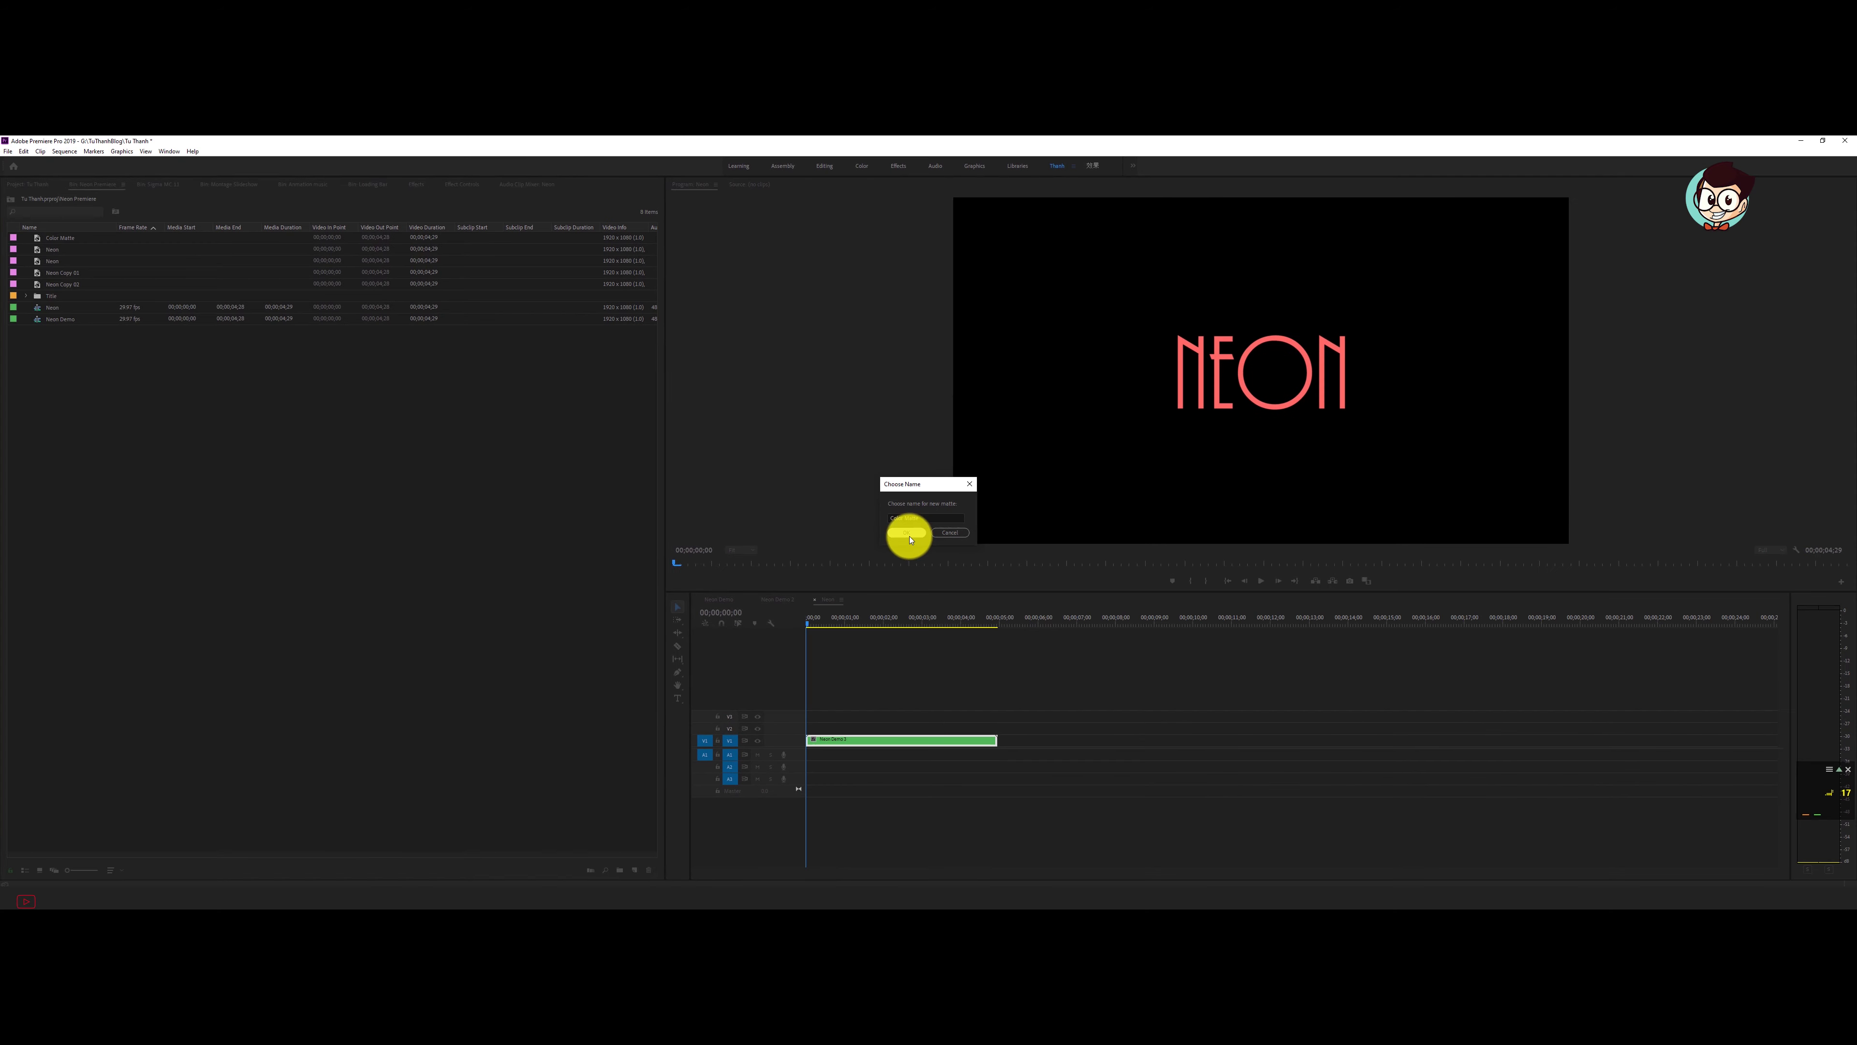
pyautogui.click(898, 532)
# Move the Neon Demo 3 nest to V2, place the matte on V1 beneath it, and replay from the start.
pyautogui.moveTo(847, 743); pyautogui.dragTo(845, 729)
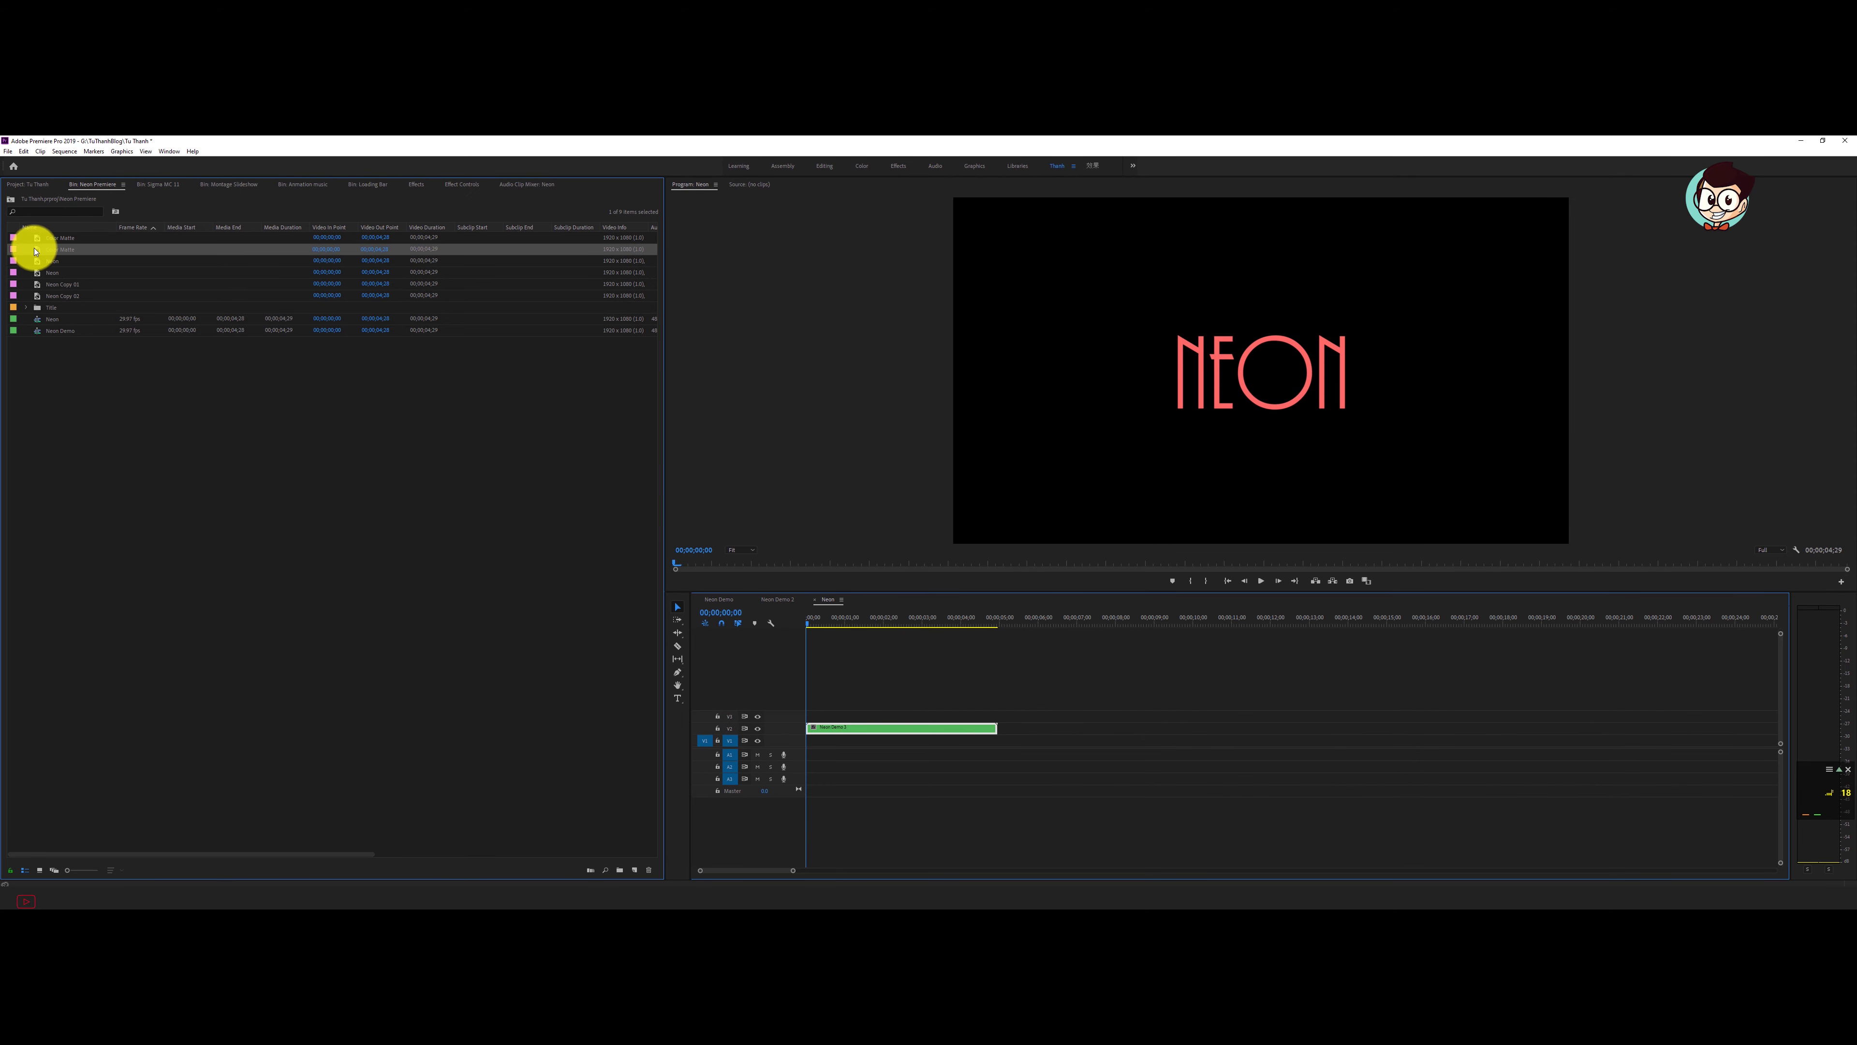
pyautogui.moveTo(34, 251); pyautogui.dragTo(787, 739)
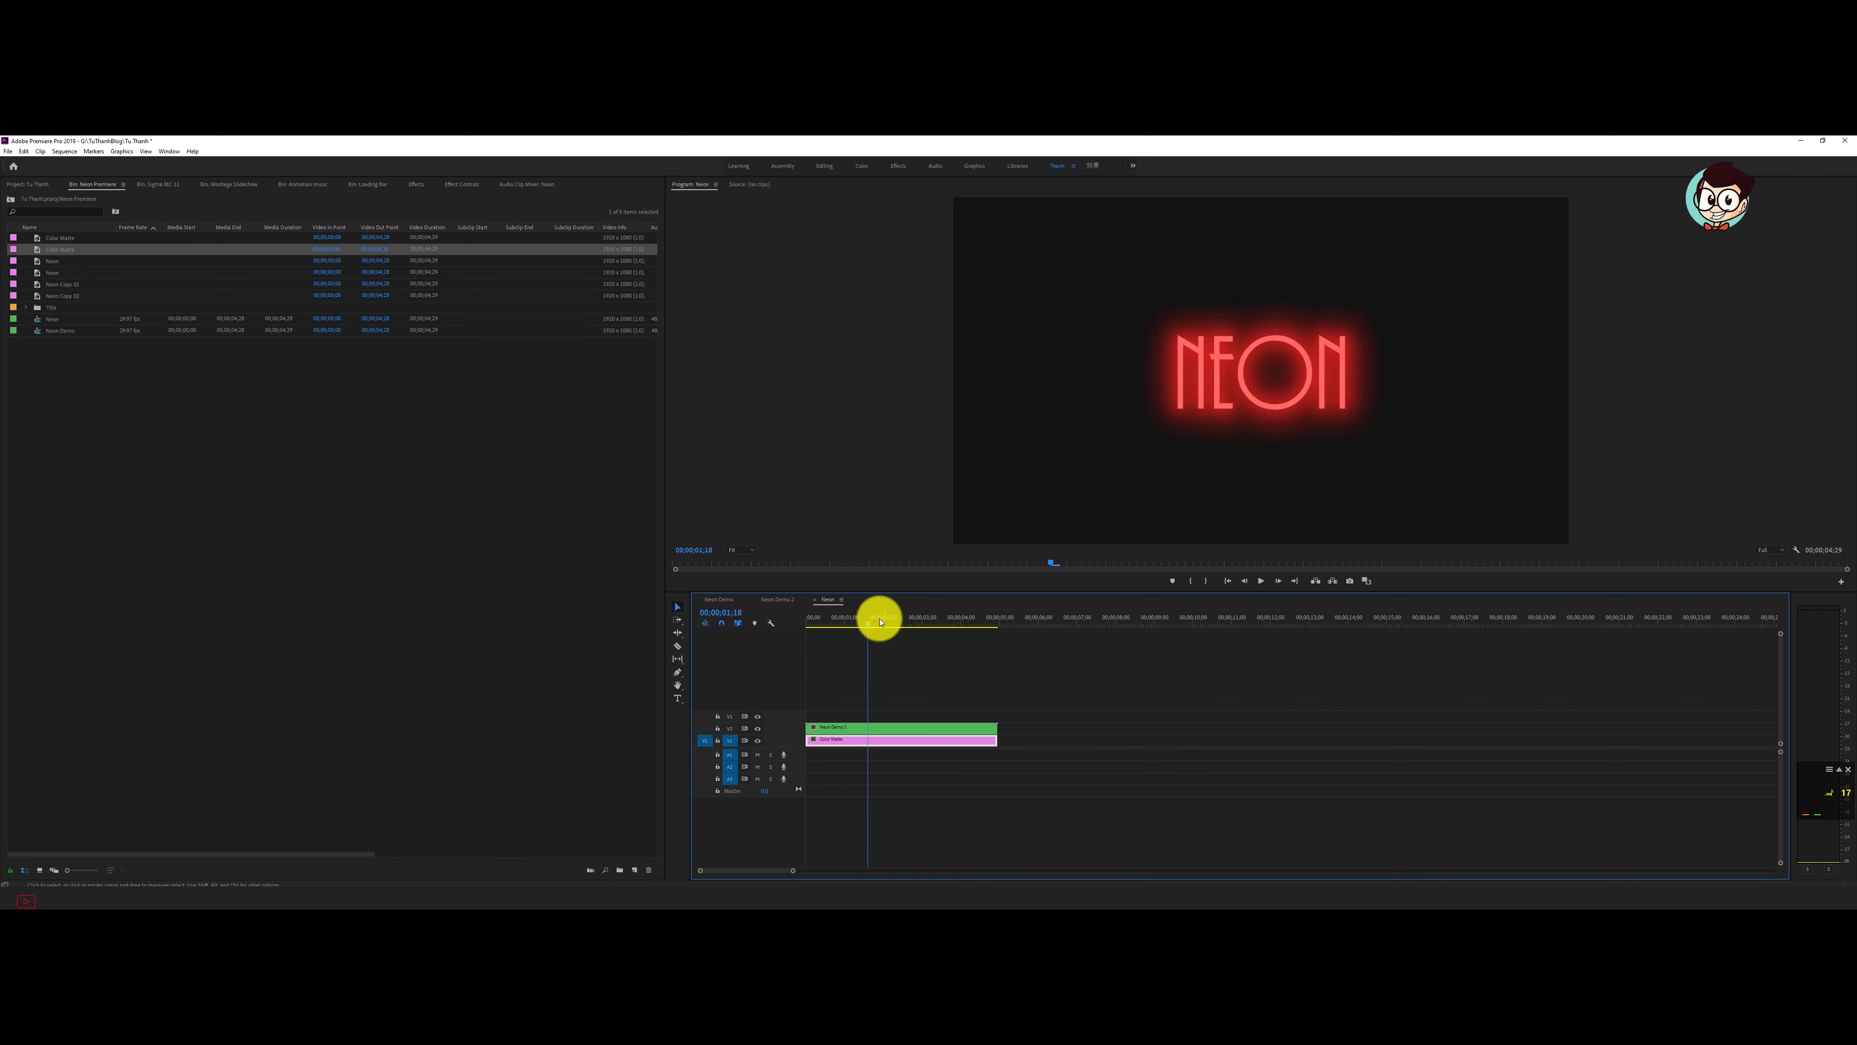
pyautogui.press('space')
pyautogui.press('Home')
pyautogui.press('space')
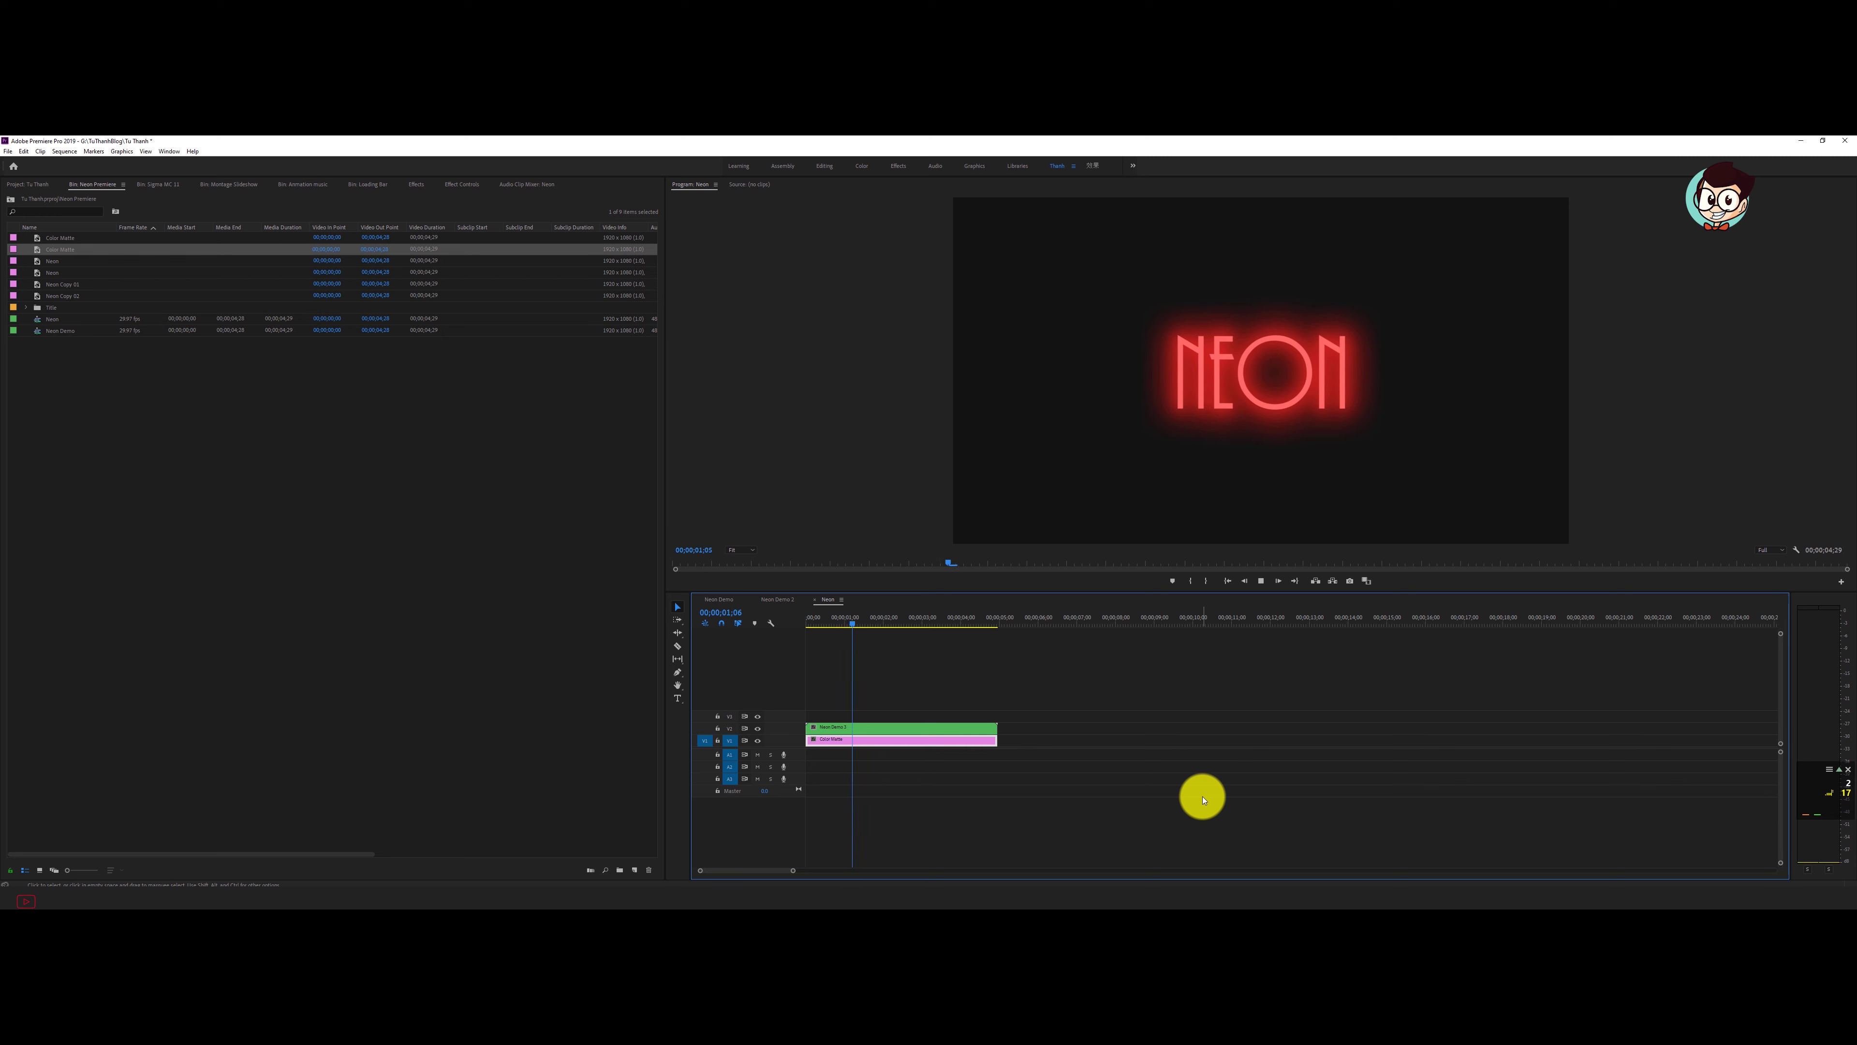